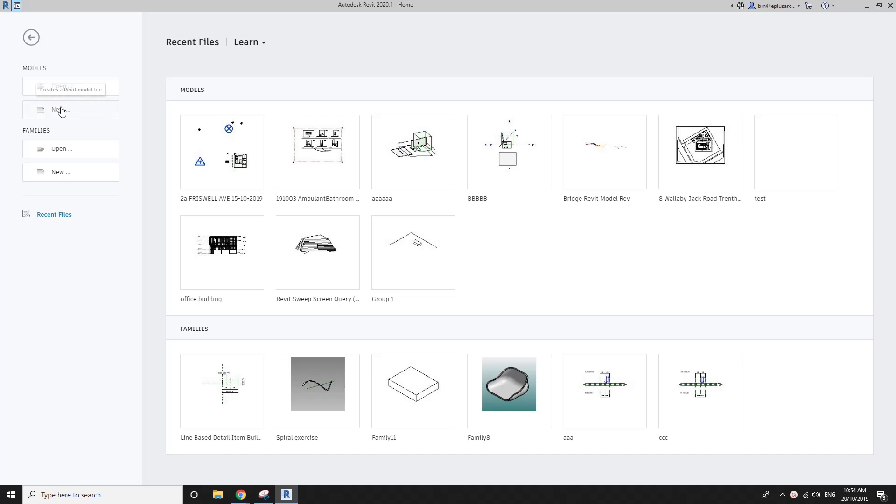
Create a new project from the Architectural Template.
{"action": "left_click", "coordinate": [61, 110]}
{"action": "left_click", "coordinate": [397, 242]}
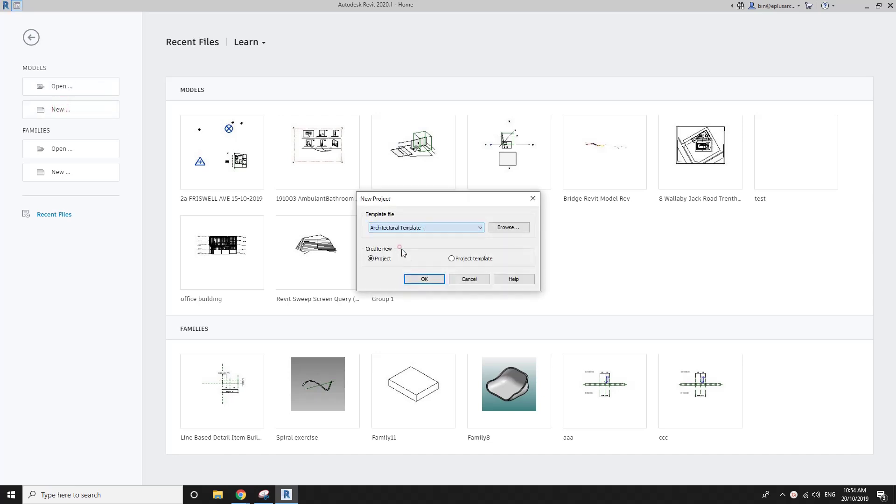
{"action": "left_click", "coordinate": [418, 277]}
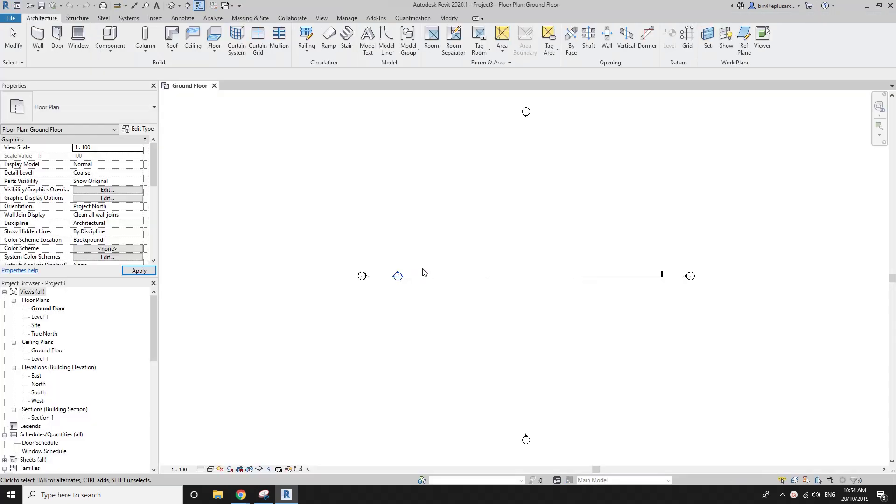
Draw four walls as an 18000 × 12000 rectangle with the WA wall tool.
{"action": "key", "text": "w"}
{"action": "key", "text": "a"}
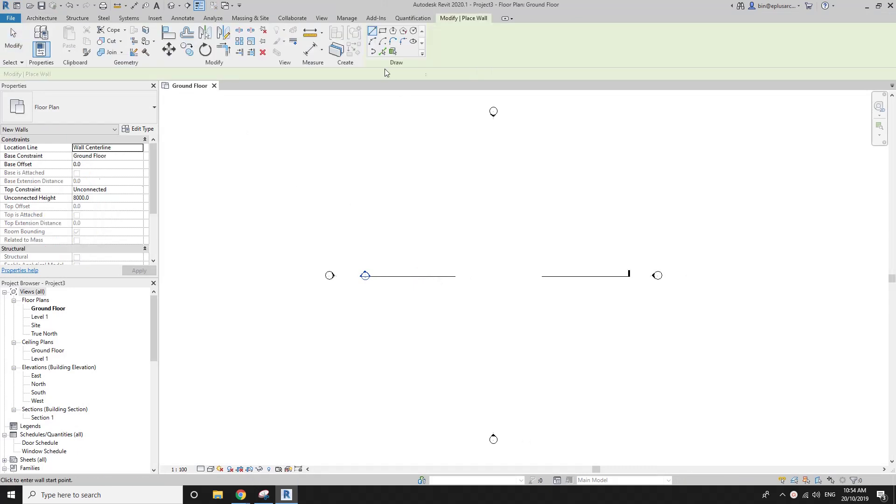
{"action": "left_click", "coordinate": [383, 31]}
{"action": "left_click", "coordinate": [437, 246]}
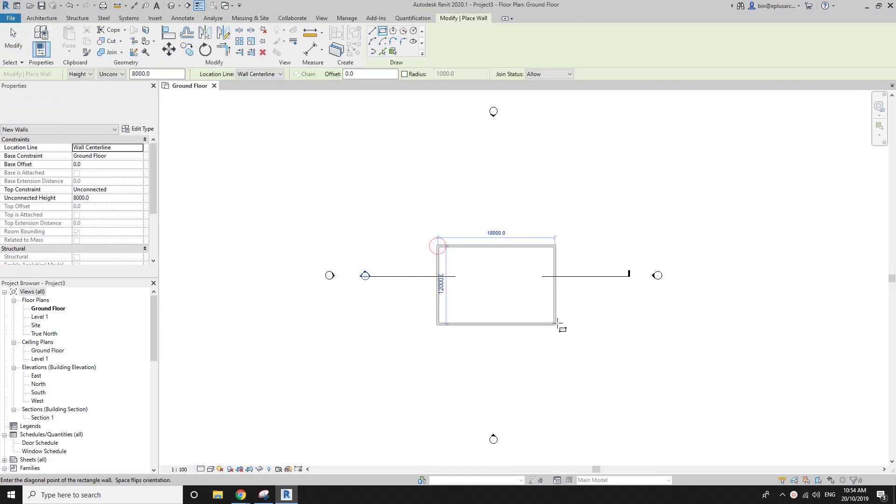
{"action": "left_click", "coordinate": [556, 323]}
{"action": "key", "text": "Escape"}
{"action": "key", "text": "Escape"}
Make the walls Brick veneer - 250 timber and show them at Medium detail.
{"action": "left_click", "coordinate": [540, 328]}
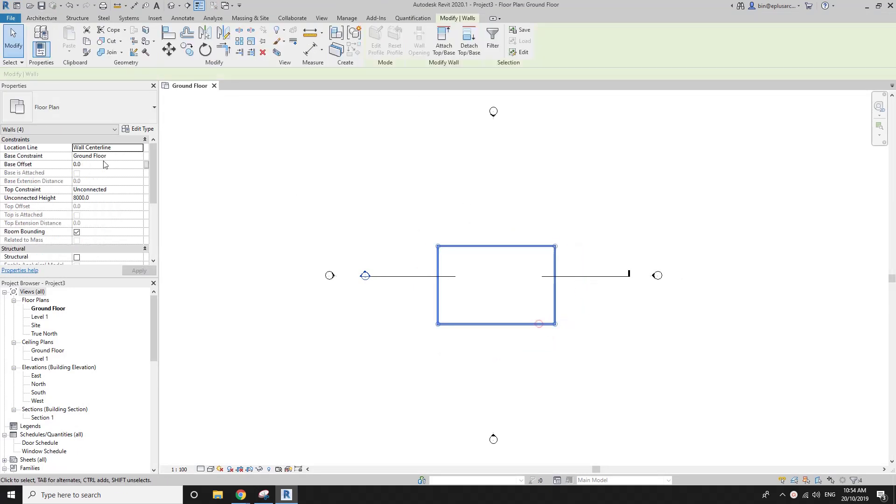
{"action": "left_click", "coordinate": [94, 117]}
{"action": "left_click", "coordinate": [83, 243]}
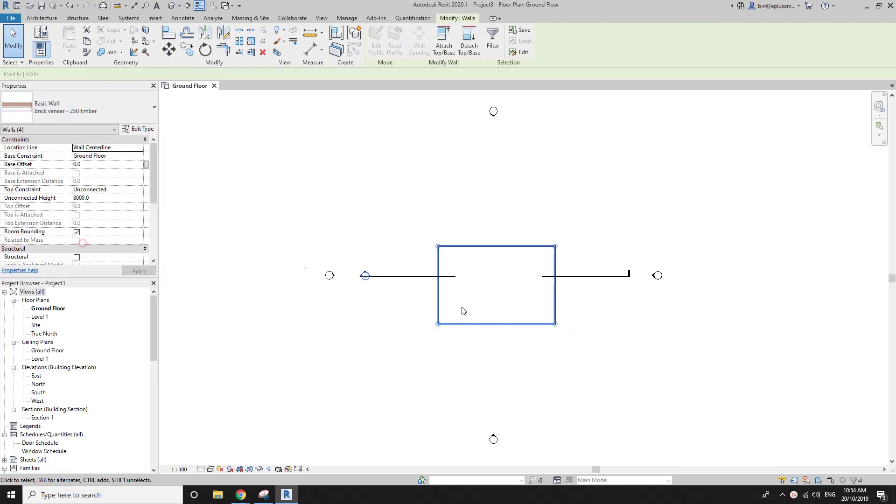
{"action": "left_click", "coordinate": [202, 469]}
{"action": "left_click", "coordinate": [213, 448]}
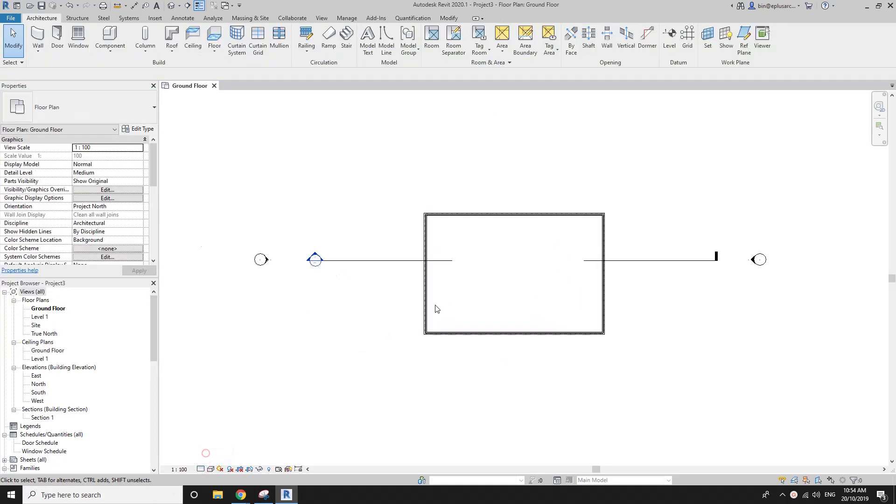
{"action": "scroll", "coordinate": [488, 265], "scroll_direction": "up", "scroll_amount": 2}
{"action": "scroll", "coordinate": [404, 266], "scroll_direction": "up", "scroll_amount": 2}
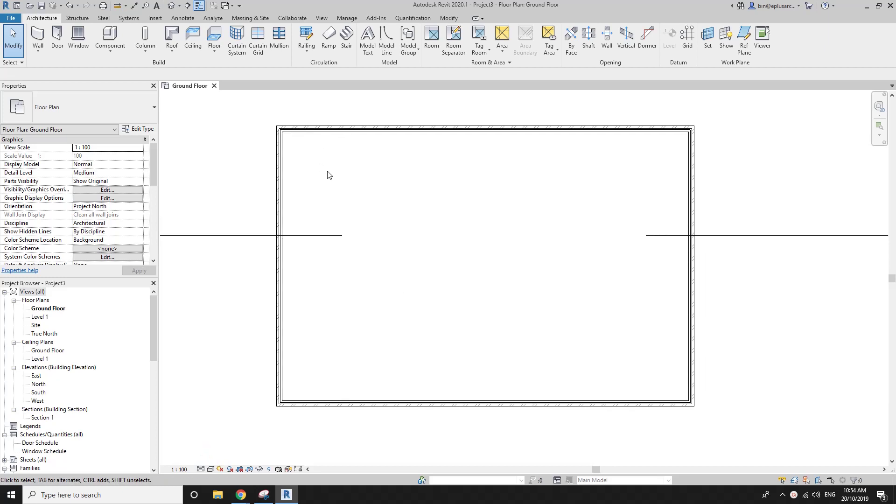
Sketch a Level 1 roof footprint from all four walls with a 450 overhang.
{"action": "left_click", "coordinate": [182, 43]}
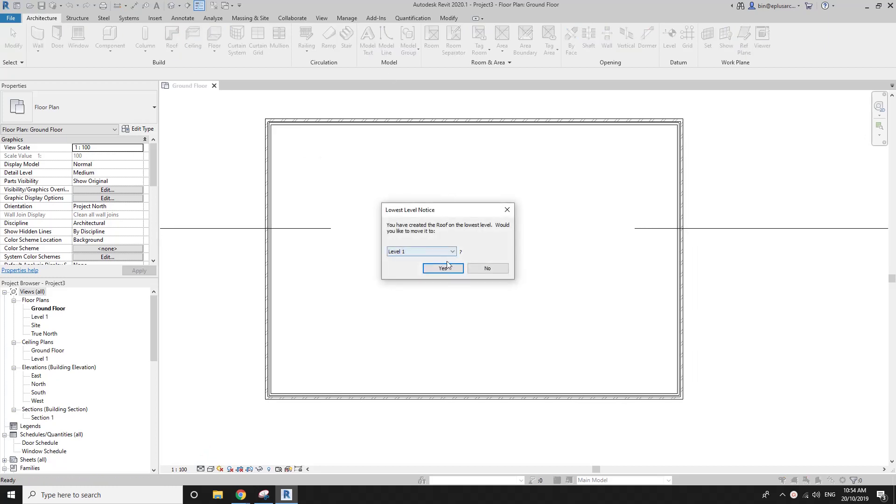
{"action": "left_click", "coordinate": [446, 265]}
{"action": "key", "text": "Tab"}
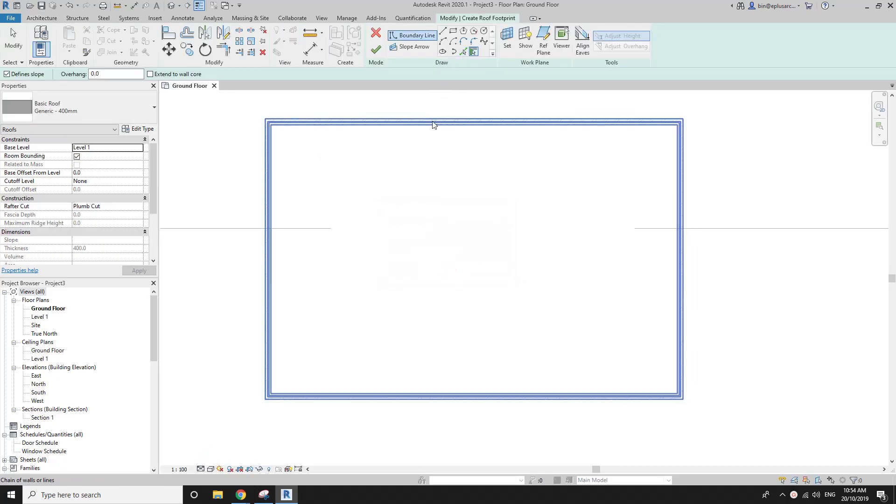
{"action": "left_click", "coordinate": [434, 123]}
{"action": "key", "text": "Escape"}
{"action": "key", "text": "Tab"}
{"action": "left_click", "coordinate": [456, 122]}
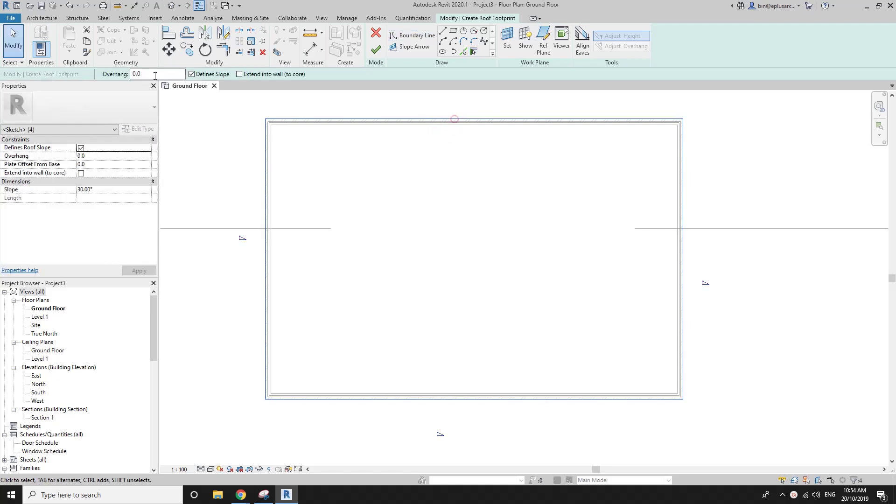
{"action": "type", "text": "0"}
{"action": "key", "text": "Return"}
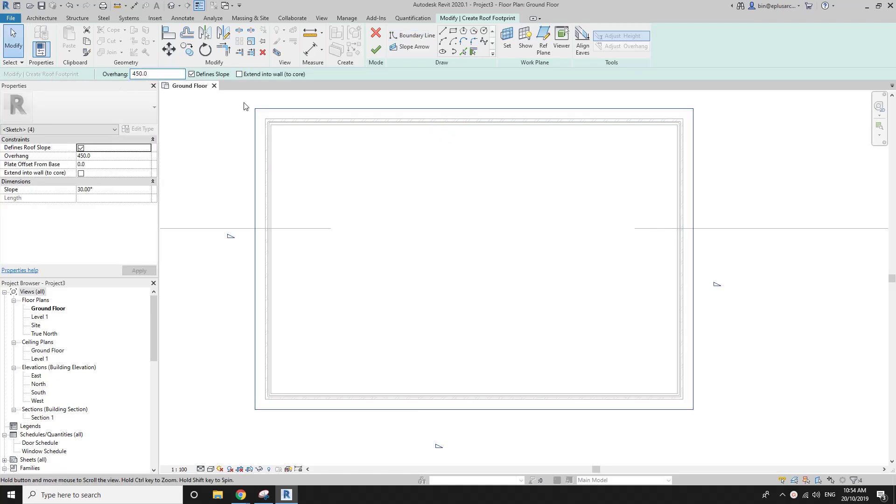
Finish the hipped roof, attach the walls to it, and check it in 3D.
{"action": "left_click", "coordinate": [383, 56]}
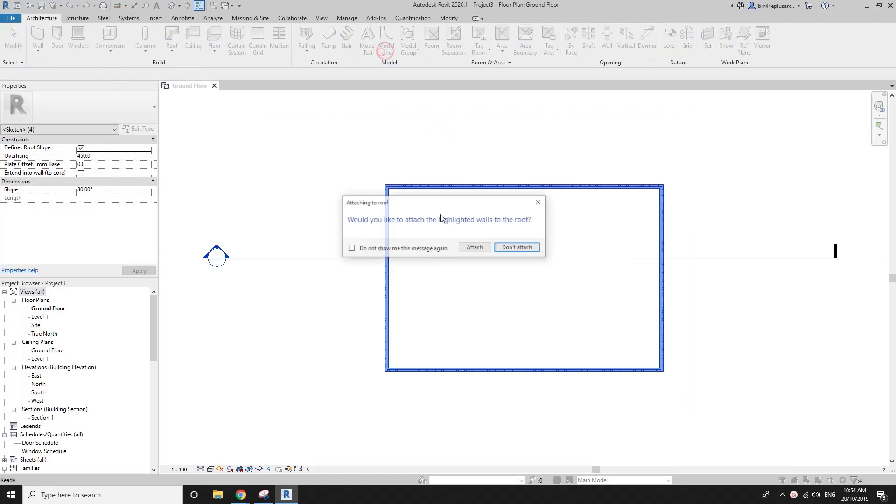
{"action": "left_click", "coordinate": [476, 250]}
{"action": "left_click", "coordinate": [172, 6]}
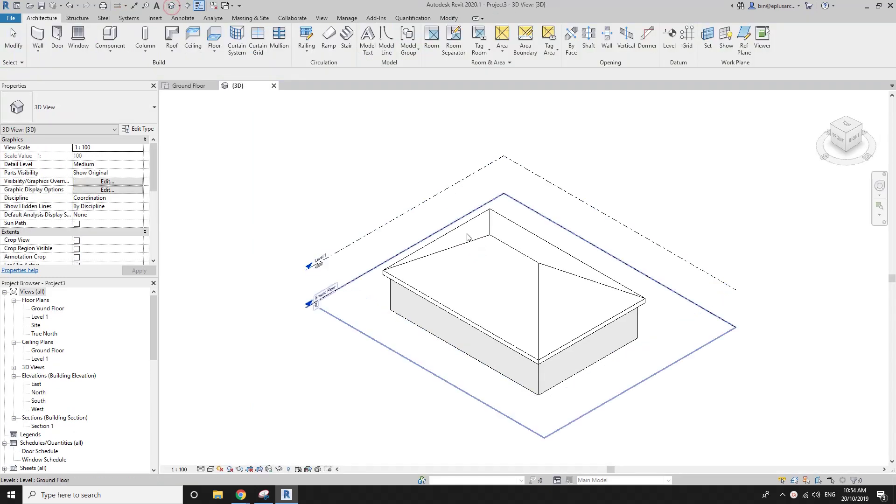
{"action": "double_click", "coordinate": [48, 309]}
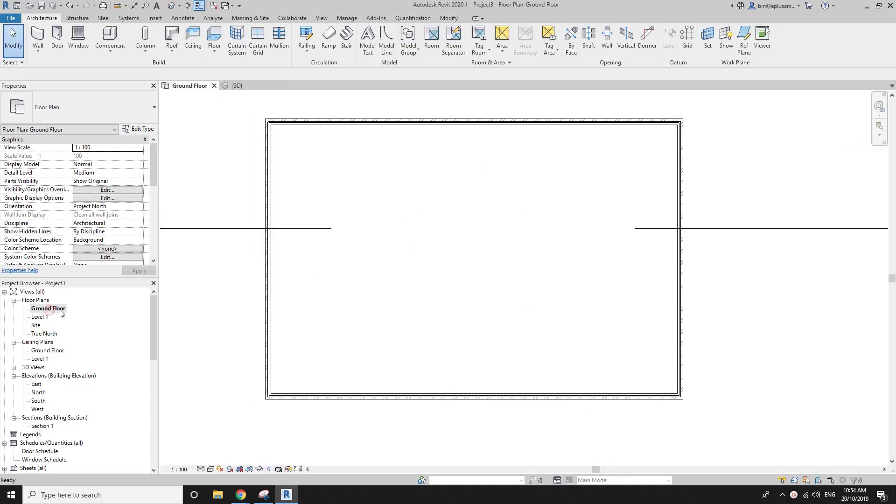
Start a structural column and browse the Australia library to Structural Columns.
{"action": "scroll", "coordinate": [334, 247], "scroll_direction": "up", "scroll_amount": 4}
{"action": "middle_click_drag", "start_coordinate": [334, 247], "coordinate": [334, 258]}
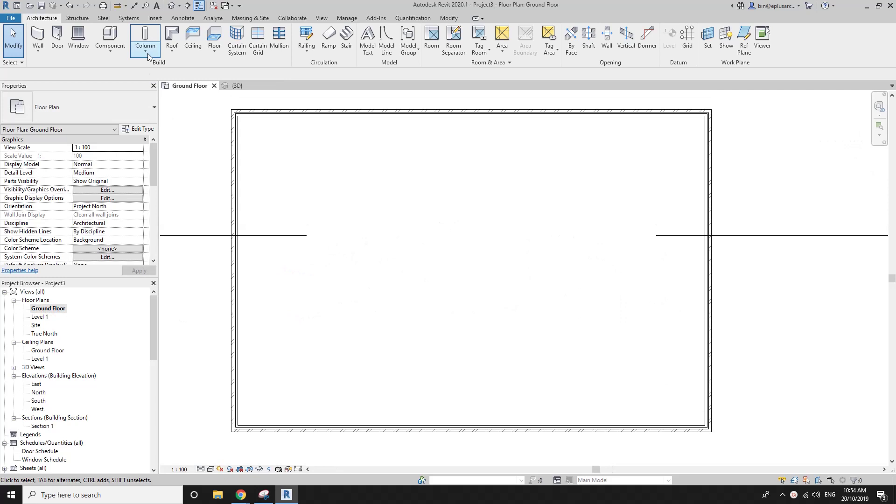
{"action": "left_click", "coordinate": [82, 20]}
{"action": "left_click", "coordinate": [78, 40]}
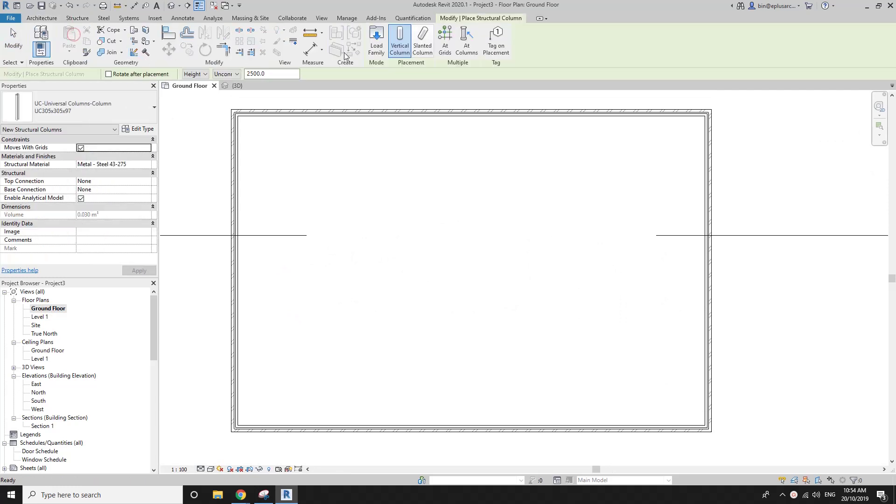
{"action": "left_click", "coordinate": [376, 42]}
{"action": "left_click", "coordinate": [567, 152]}
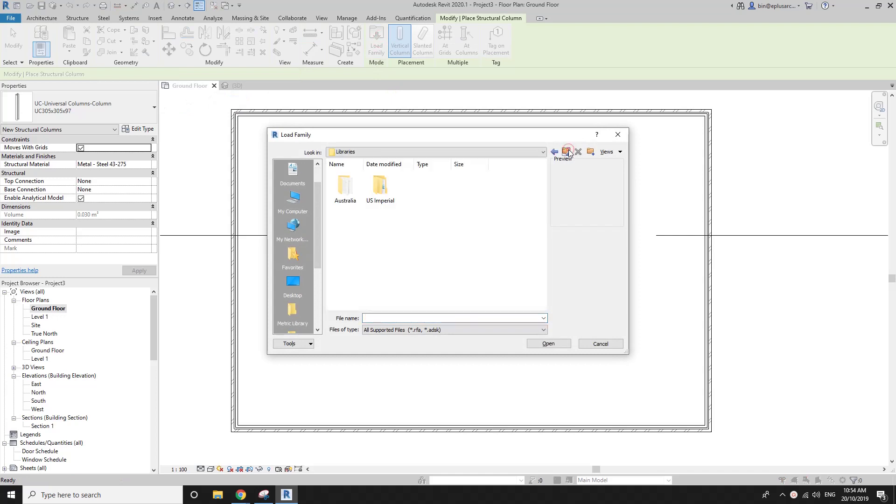
{"action": "left_click", "coordinate": [554, 152]}
{"action": "scroll", "coordinate": [483, 261], "scroll_direction": "down", "scroll_amount": 5}
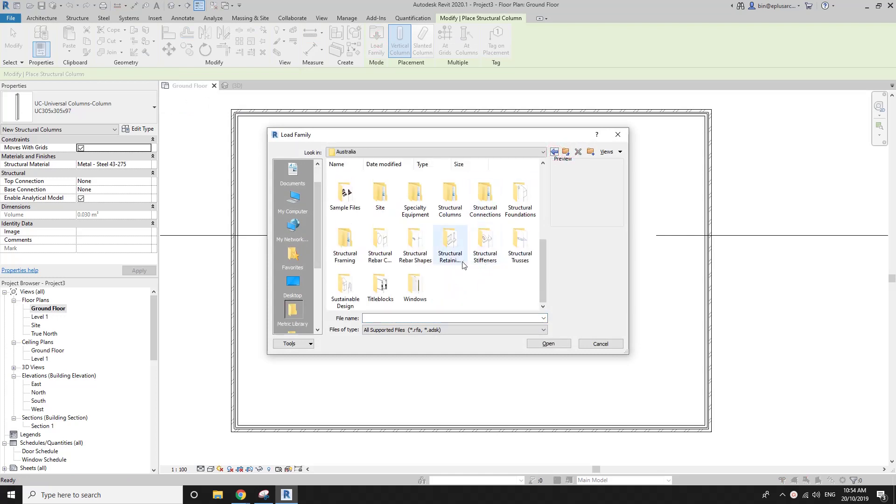
{"action": "double_click", "coordinate": [452, 208]}
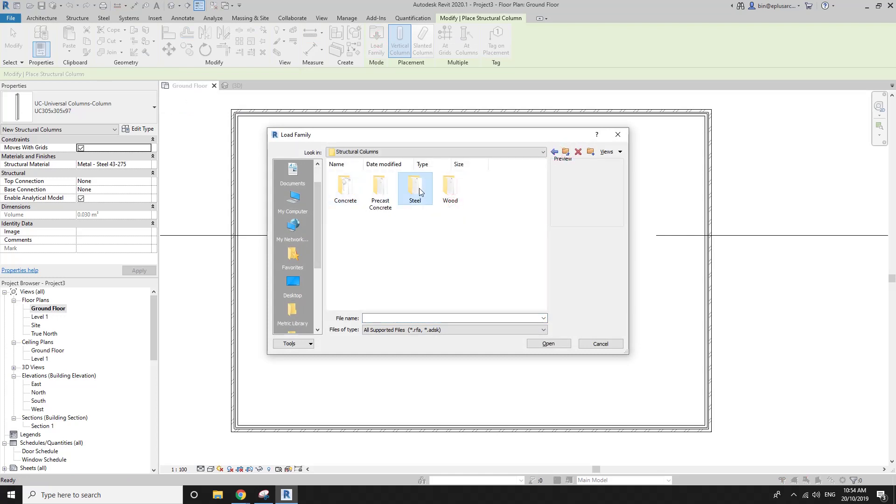
Load the Australian Standard steel SHS family and choose type 89x89x5.0SHS.
{"action": "double_click", "coordinate": [414, 191]}
{"action": "double_click", "coordinate": [349, 186]}
{"action": "scroll", "coordinate": [380, 212], "scroll_direction": "down", "scroll_amount": 2}
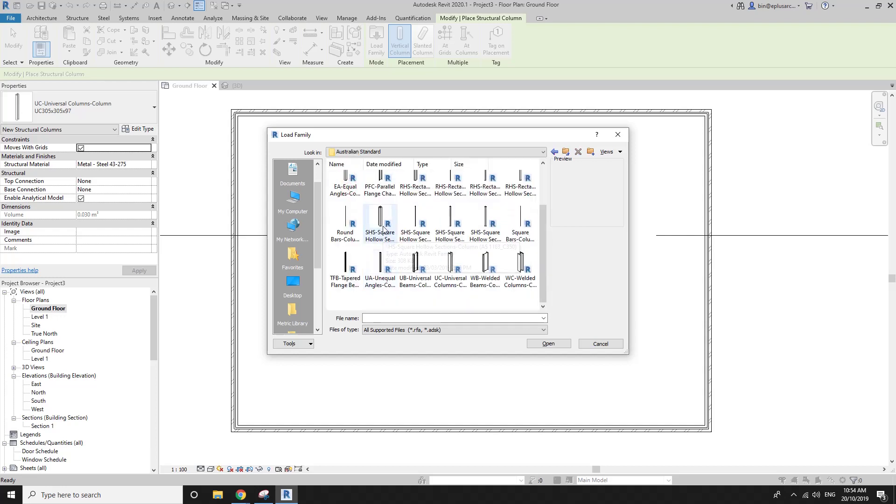
{"action": "double_click", "coordinate": [382, 217]}
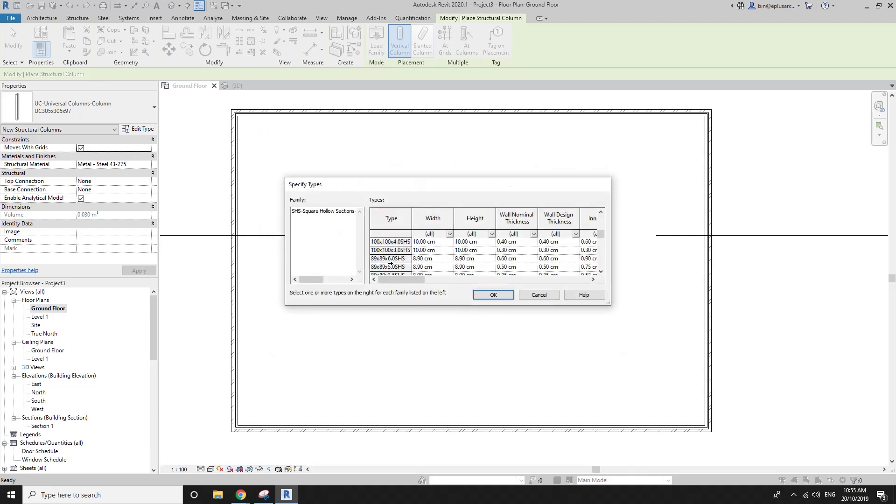
{"action": "left_click", "coordinate": [387, 264]}
{"action": "left_click", "coordinate": [493, 294]}
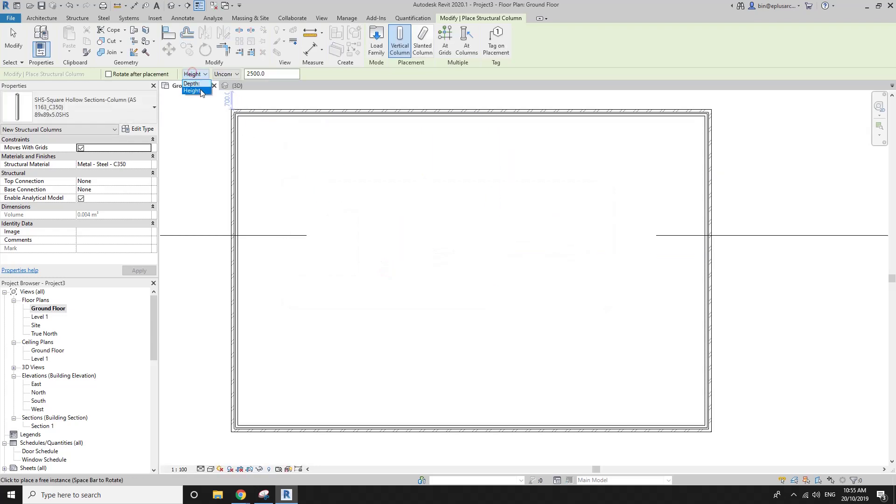
Place columns at the top-left, bottom-left and top-right corners and inside the plan.
{"action": "left_click", "coordinate": [250, 129]}
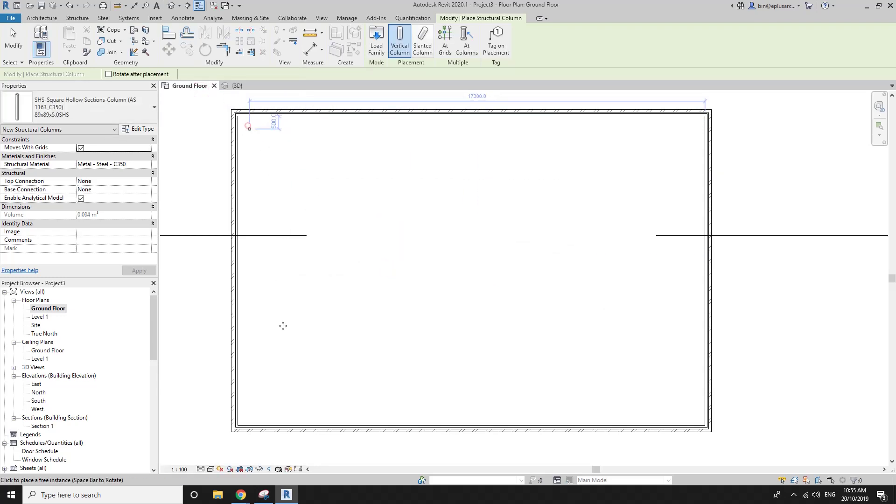
{"action": "left_click", "coordinate": [250, 405]}
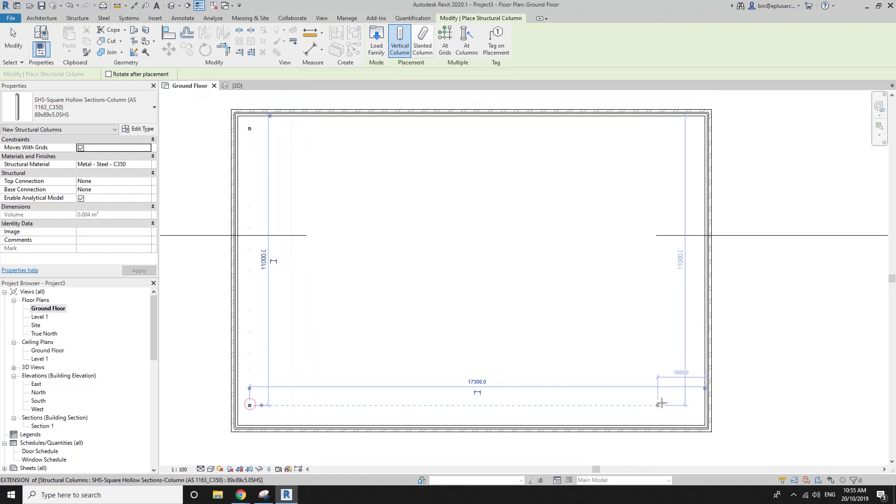
{"action": "left_click", "coordinate": [691, 133]}
{"action": "left_click", "coordinate": [407, 253]}
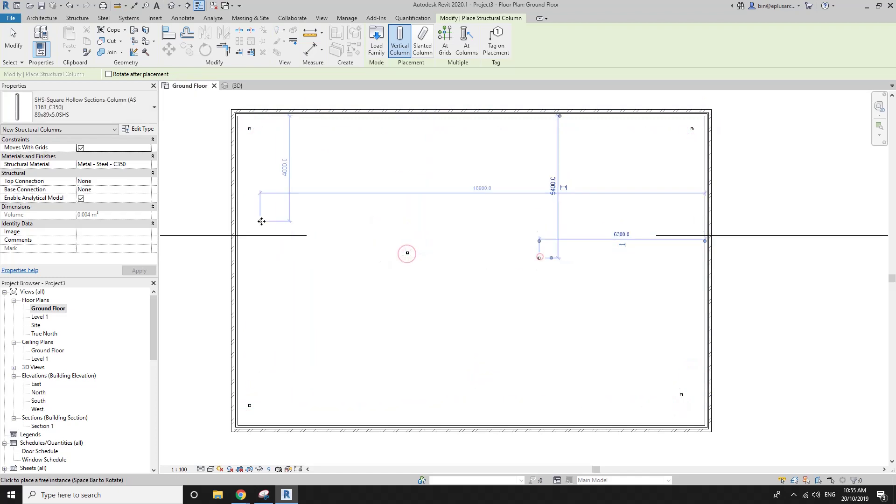
Align the top-left corner column to the top and left wall lines.
{"action": "scroll", "coordinate": [242, 128], "scroll_direction": "up", "scroll_amount": 5}
{"action": "key", "text": "Escape"}
{"action": "key", "text": "Escape"}
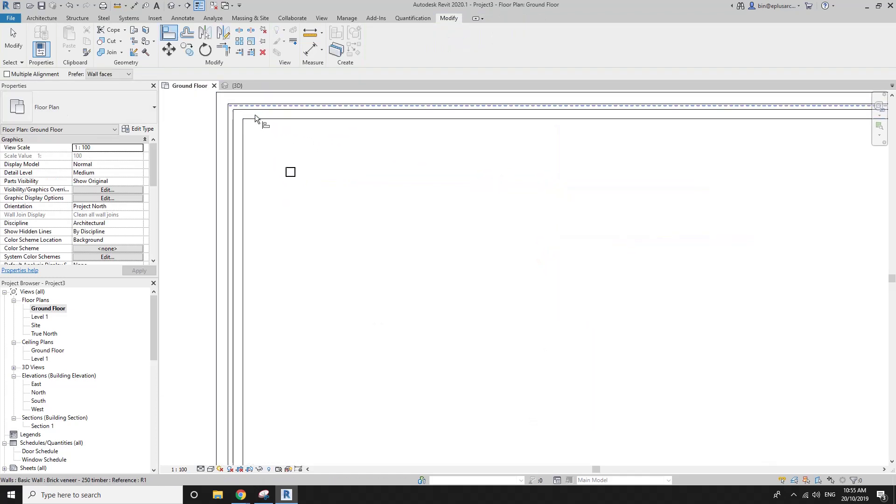
{"action": "scroll", "coordinate": [258, 112], "scroll_direction": "up", "scroll_amount": 1}
{"action": "left_click", "coordinate": [262, 112]}
{"action": "left_click", "coordinate": [314, 204]}
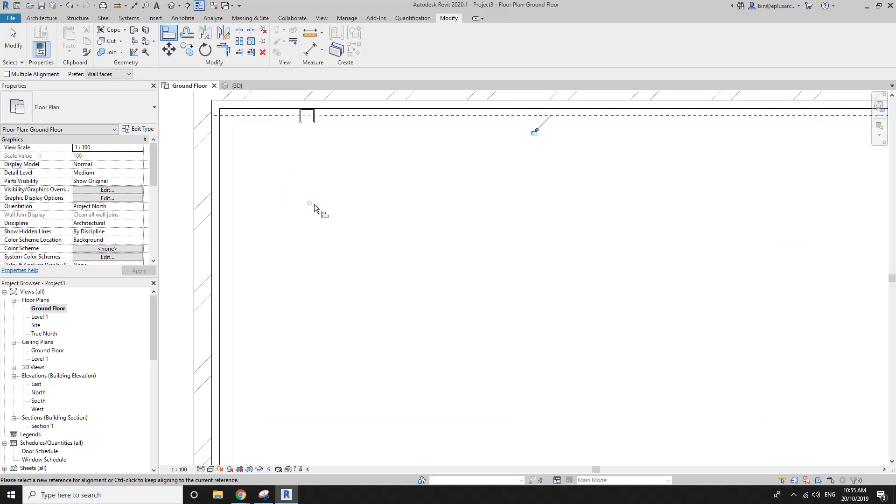
{"action": "left_click", "coordinate": [227, 138]}
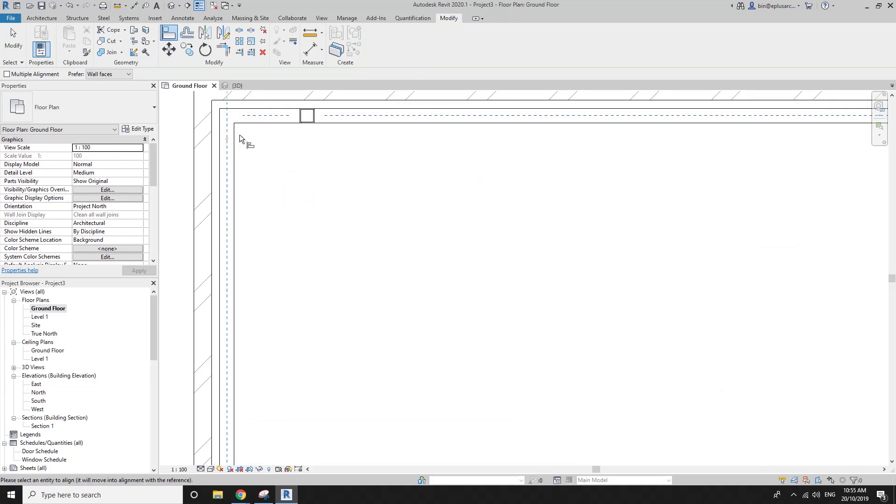
{"action": "left_click", "coordinate": [312, 118]}
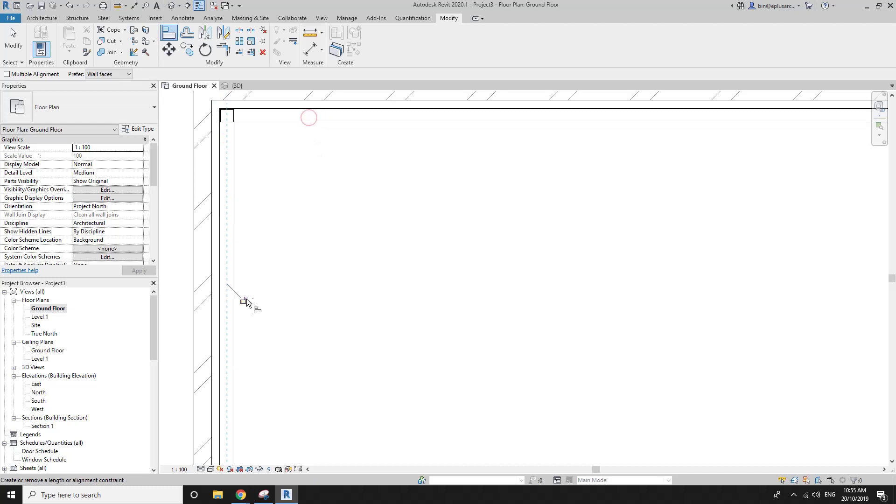
Align the bottom-left column to the inner faces of the left and bottom walls.
{"action": "scroll", "coordinate": [246, 301], "scroll_direction": "down", "scroll_amount": 2}
{"action": "scroll", "coordinate": [276, 286], "scroll_direction": "down", "scroll_amount": 2}
{"action": "scroll", "coordinate": [276, 292], "scroll_direction": "down", "scroll_amount": 2}
{"action": "scroll", "coordinate": [275, 295], "scroll_direction": "down", "scroll_amount": 2}
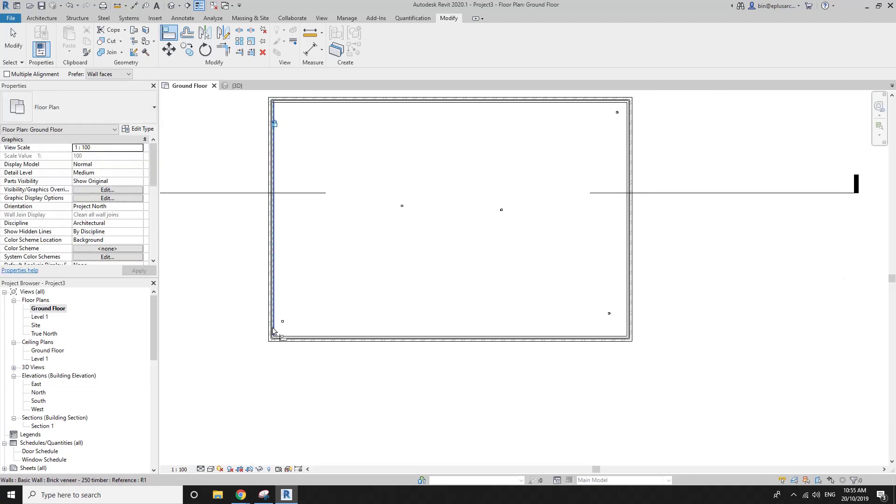
{"action": "scroll", "coordinate": [275, 331], "scroll_direction": "up", "scroll_amount": 3}
{"action": "scroll", "coordinate": [266, 334], "scroll_direction": "up", "scroll_amount": 2}
{"action": "left_click", "coordinate": [266, 335]}
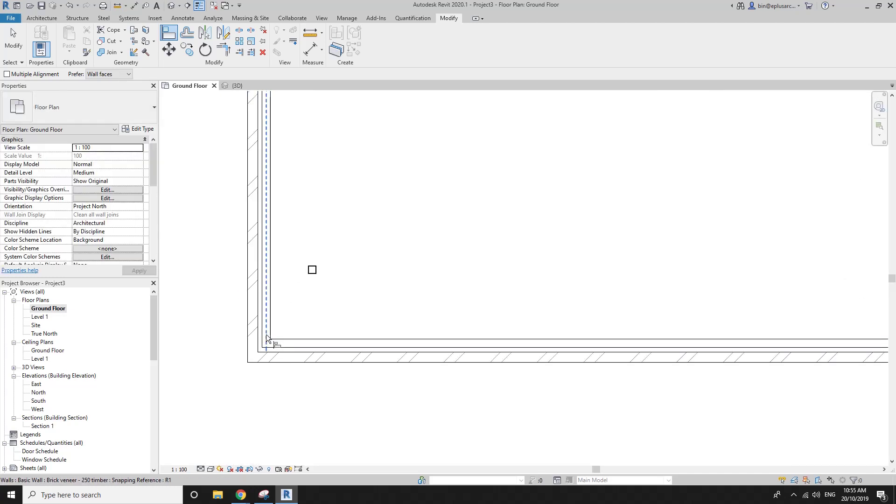
{"action": "left_click", "coordinate": [309, 270]}
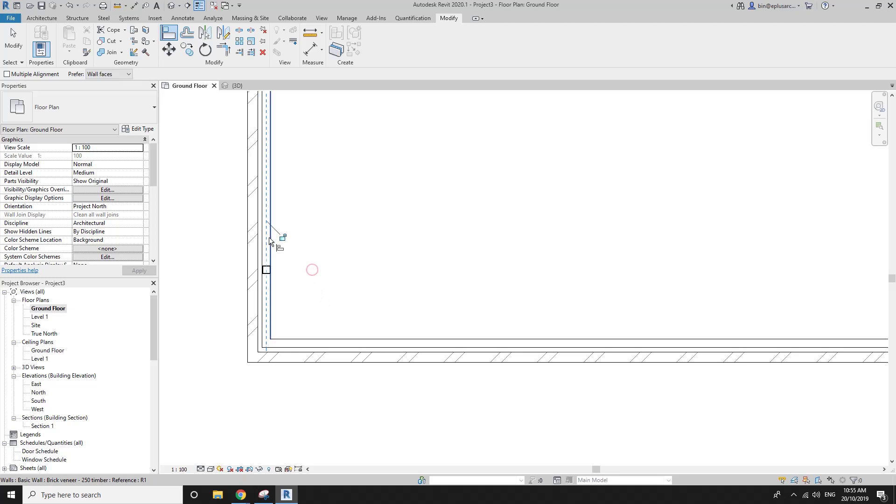
{"action": "left_click", "coordinate": [287, 341]}
{"action": "left_click", "coordinate": [270, 274]}
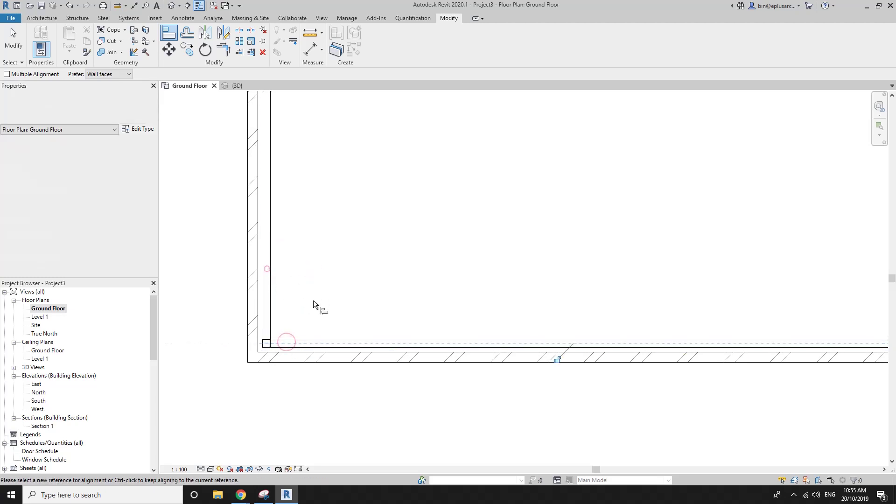
Snap the bottom-right column into the inner corner of the bottom wall.
{"action": "scroll", "coordinate": [522, 351], "scroll_direction": "down", "scroll_amount": 3}
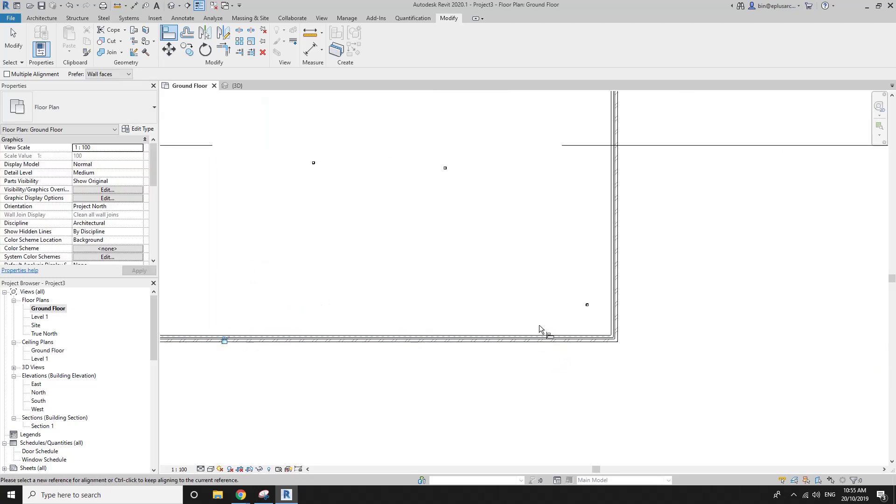
{"action": "scroll", "coordinate": [636, 349], "scroll_direction": "up", "scroll_amount": 3}
{"action": "left_click", "coordinate": [641, 337]}
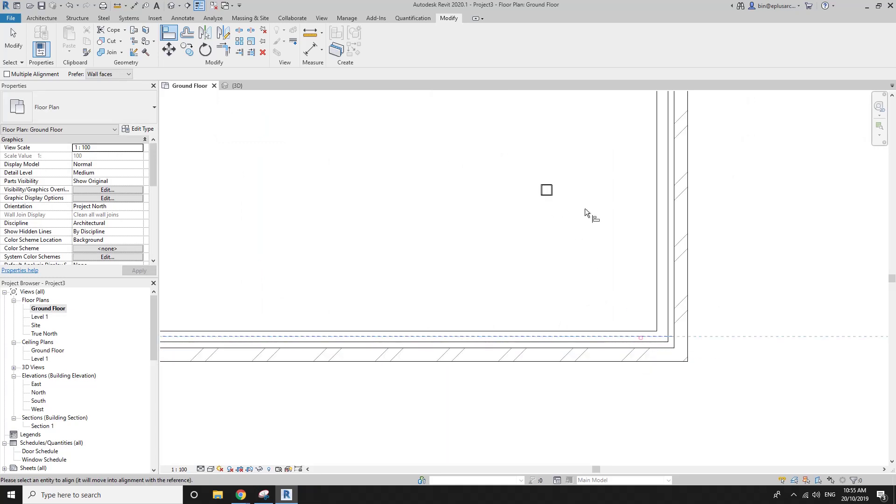
{"action": "left_click", "coordinate": [663, 306]}
{"action": "left_click", "coordinate": [545, 337]}
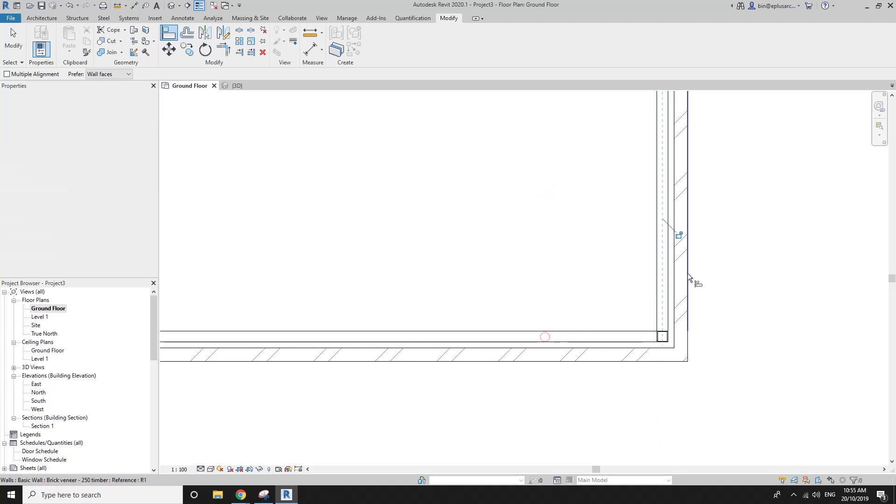
Align the top-right column to the inner faces of the right and top walls.
{"action": "scroll", "coordinate": [592, 267], "scroll_direction": "down", "scroll_amount": 3}
{"action": "scroll", "coordinate": [582, 226], "scroll_direction": "down", "scroll_amount": 3}
{"action": "scroll", "coordinate": [577, 207], "scroll_direction": "up", "scroll_amount": 2}
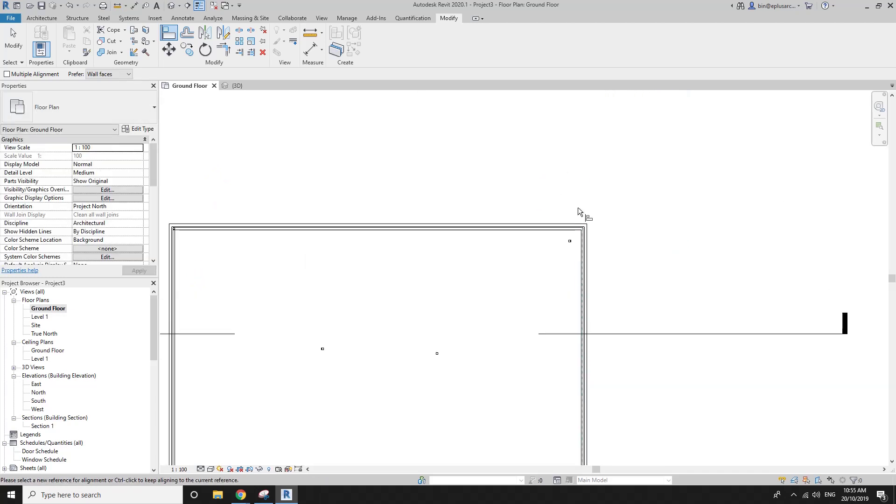
{"action": "scroll", "coordinate": [578, 208], "scroll_direction": "up", "scroll_amount": 3}
{"action": "scroll", "coordinate": [581, 237], "scroll_direction": "up", "scroll_amount": 2}
{"action": "left_click", "coordinate": [590, 228]}
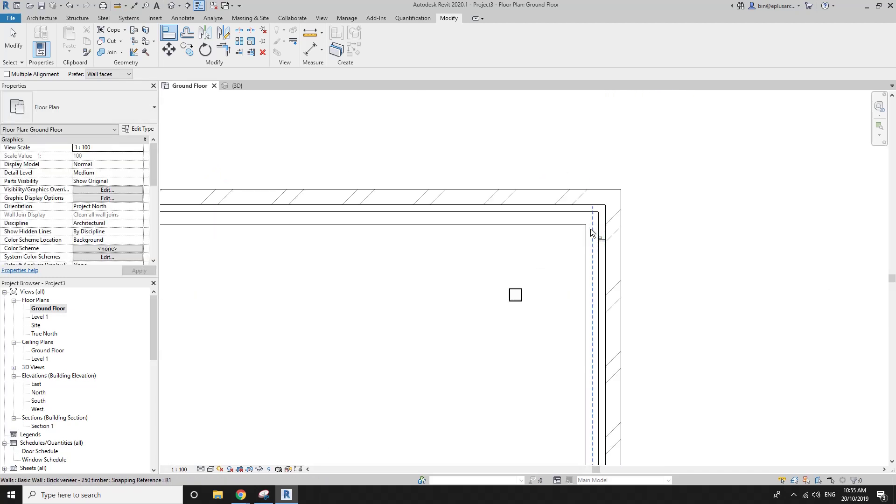
{"action": "left_click", "coordinate": [522, 291]}
{"action": "left_click", "coordinate": [559, 217]}
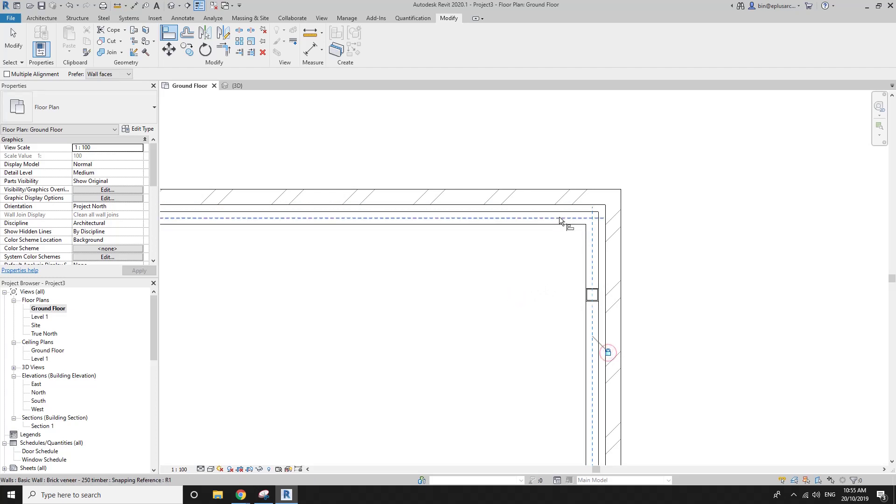
{"action": "left_click", "coordinate": [595, 294]}
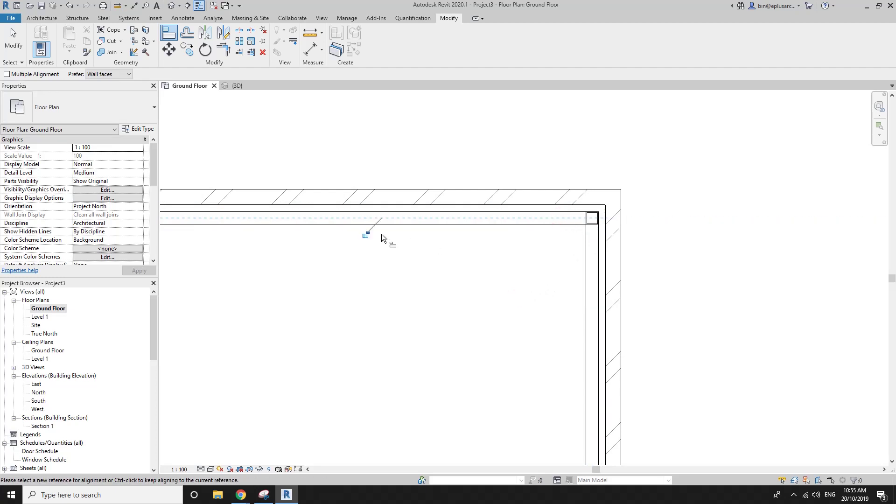
In the Site plan, align a central column onto the roof ridge line.
{"action": "scroll", "coordinate": [368, 244], "scroll_direction": "down", "scroll_amount": 3}
{"action": "scroll", "coordinate": [382, 289], "scroll_direction": "down", "scroll_amount": 3}
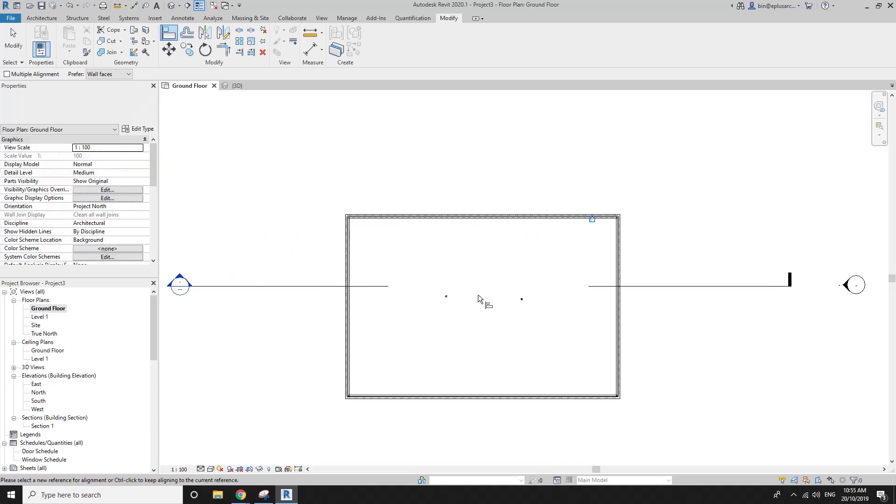
{"action": "double_click", "coordinate": [36, 325]}
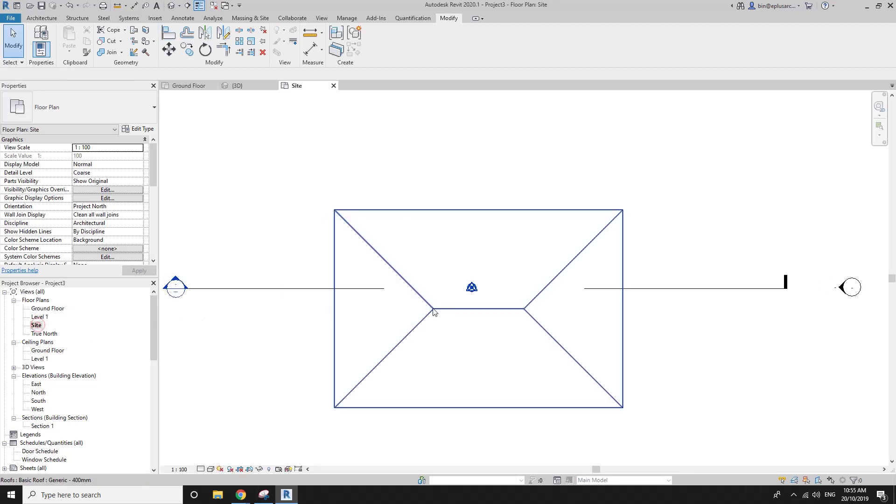
{"action": "scroll", "coordinate": [442, 310], "scroll_direction": "up", "scroll_amount": 2}
{"action": "scroll", "coordinate": [443, 310], "scroll_direction": "up", "scroll_amount": 2}
{"action": "key", "text": "a"}
{"action": "key", "text": "l"}
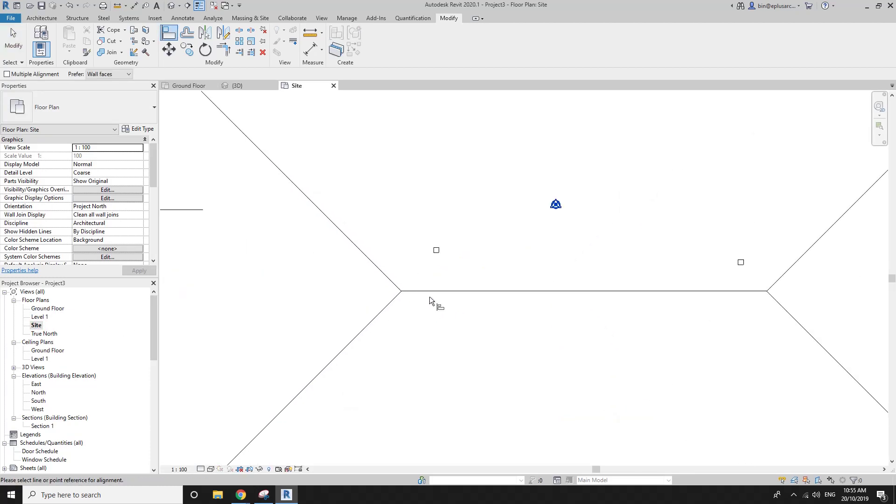
{"action": "left_click", "coordinate": [429, 290]}
{"action": "left_click", "coordinate": [441, 251]}
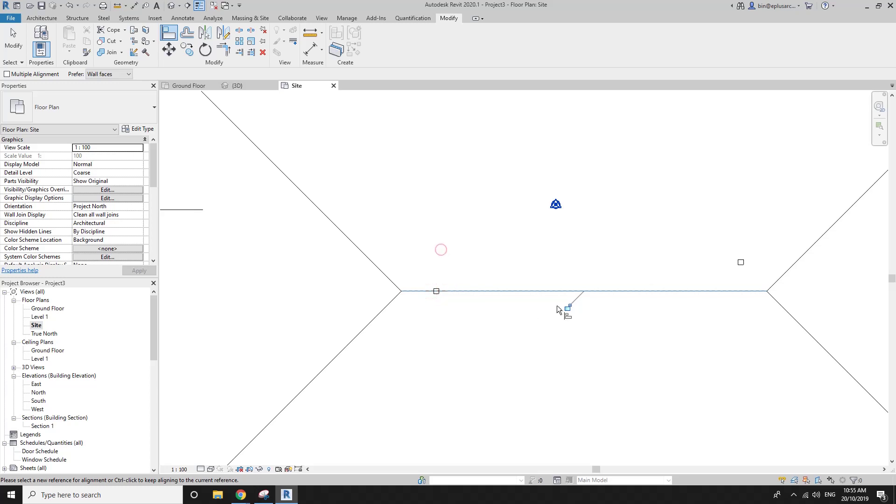
{"action": "left_click", "coordinate": [721, 291]}
{"action": "scroll", "coordinate": [767, 294], "scroll_direction": "up", "scroll_amount": 3}
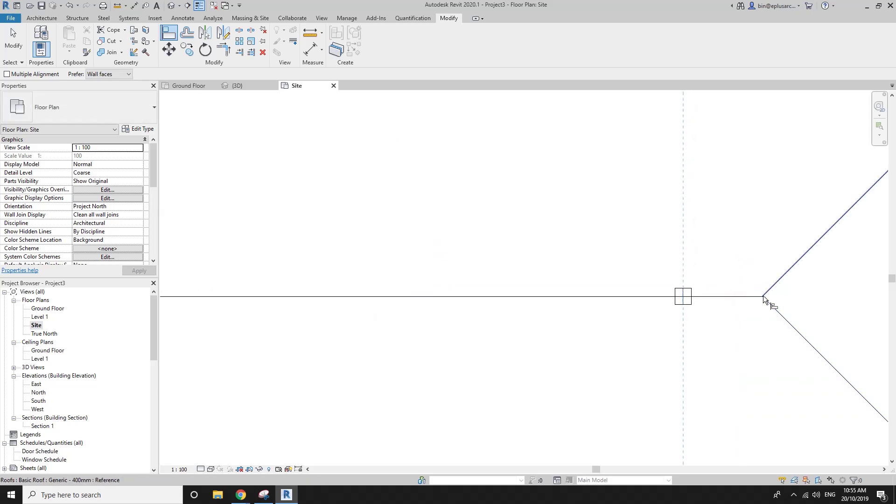
{"action": "key", "text": "Escape"}
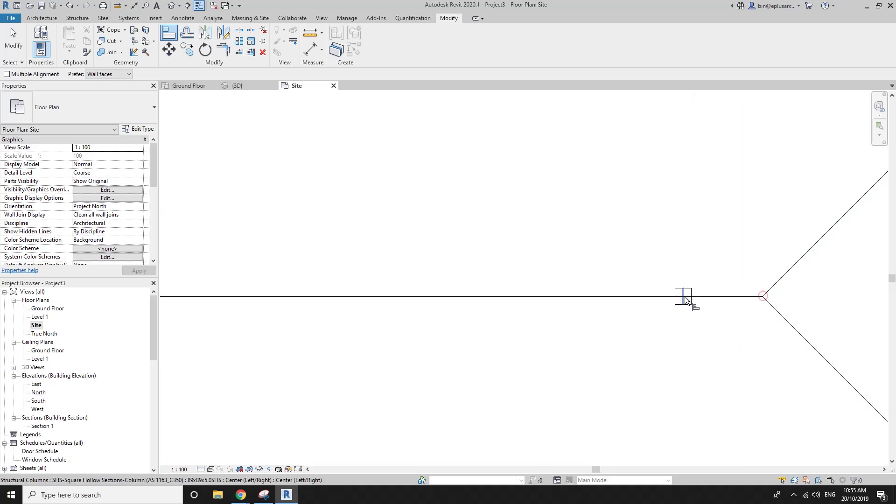
Use Tab to pick the right ridge end point as the alignment reference.
{"action": "left_click", "coordinate": [684, 308]}
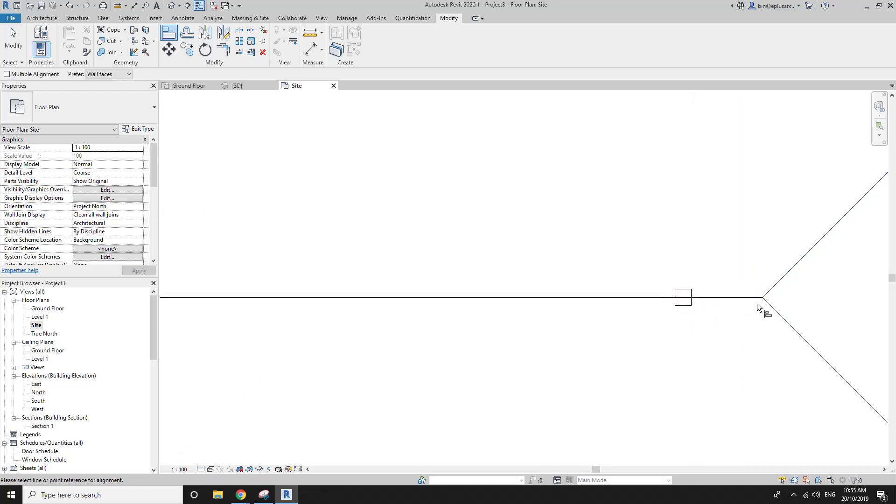
{"action": "key", "text": "Escape"}
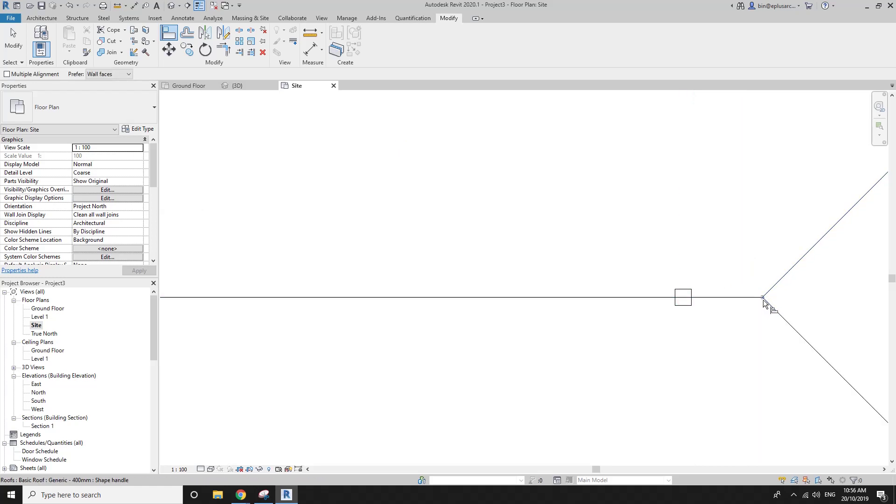
{"action": "key", "text": "Tab"}
{"action": "left_click", "coordinate": [763, 301]}
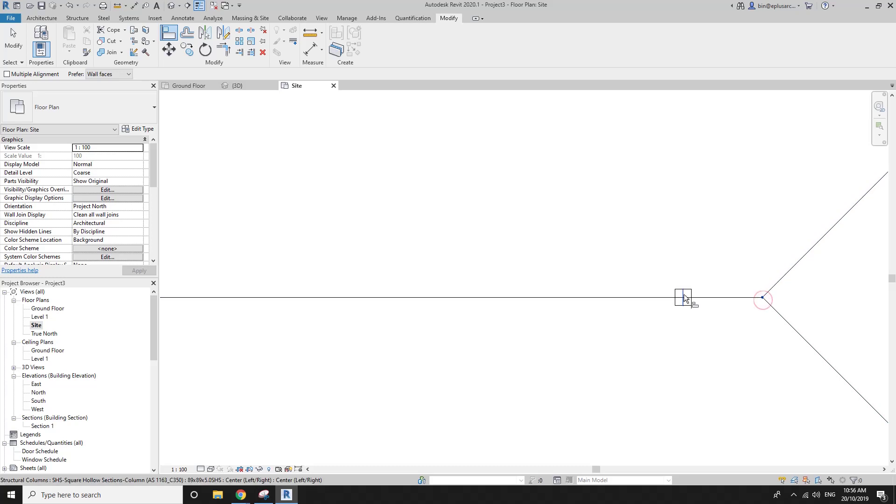
{"action": "scroll", "coordinate": [653, 317], "scroll_direction": "down", "scroll_amount": 3}
{"action": "middle_click_drag", "start_coordinate": [428, 319], "coordinate": [480, 274]}
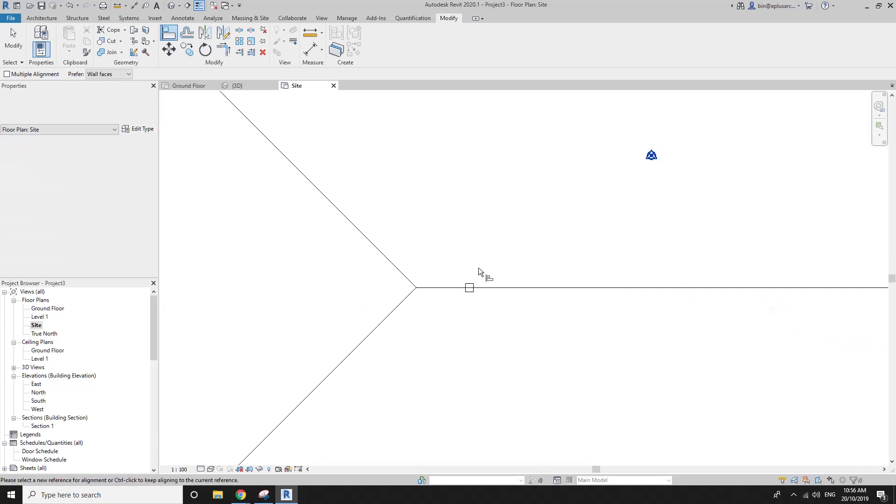
{"action": "scroll", "coordinate": [434, 290], "scroll_direction": "up", "scroll_amount": 3}
Align the other central column onto the left ridge end point.
{"action": "key", "text": "Tab"}
{"action": "key", "text": "Tab"}
{"action": "key", "text": "Tab"}
{"action": "key", "text": "Tab"}
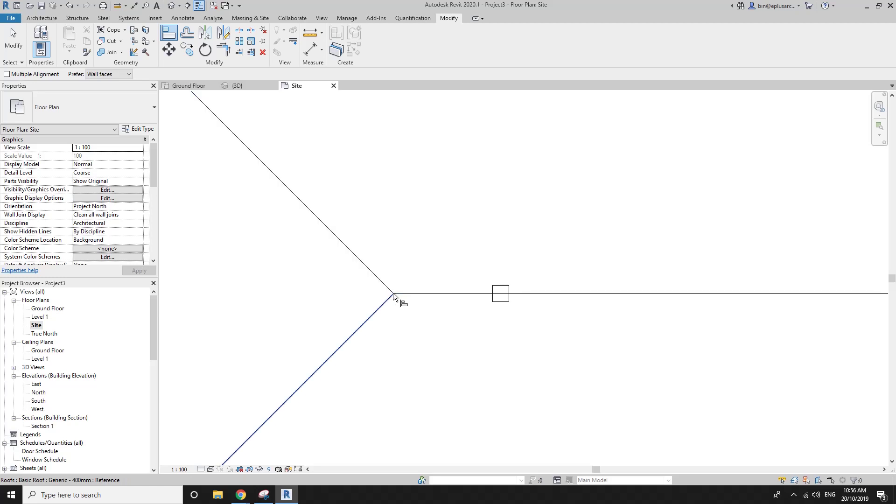
{"action": "key", "text": "Tab"}
{"action": "key", "text": "Tab"}
{"action": "left_click", "coordinate": [393, 293]}
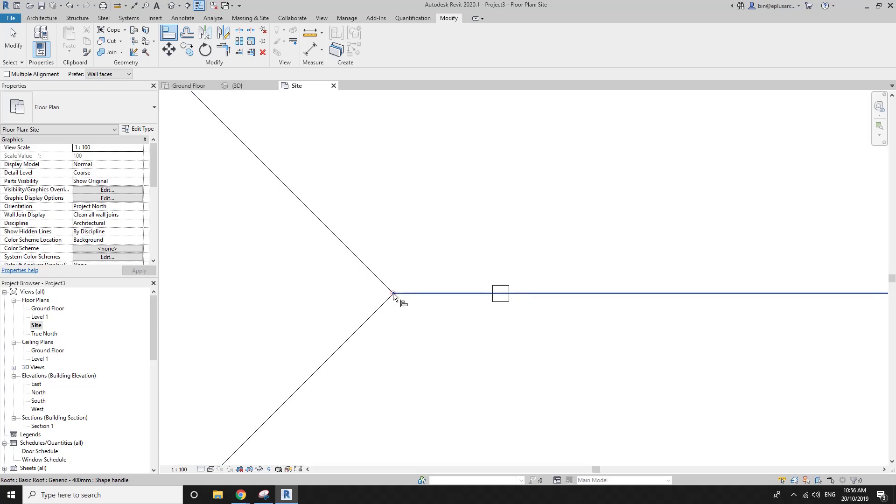
{"action": "left_click", "coordinate": [502, 301]}
{"action": "scroll", "coordinate": [430, 312], "scroll_direction": "down", "scroll_amount": 5}
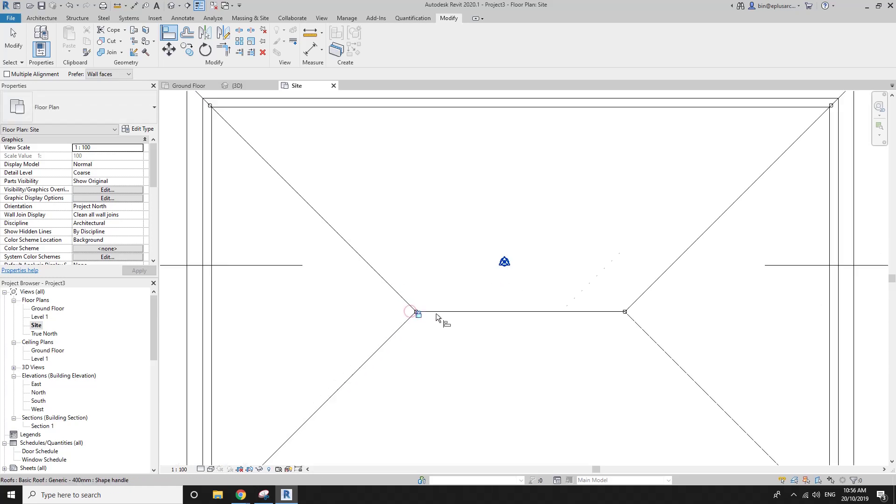
{"action": "scroll", "coordinate": [436, 313], "scroll_direction": "down", "scroll_amount": 5}
{"action": "key", "text": "Escape"}
Drag the right wall inward and the top wall down so the roof reshapes.
{"action": "left_click_drag", "start_coordinate": [609, 296], "coordinate": [568, 296]}
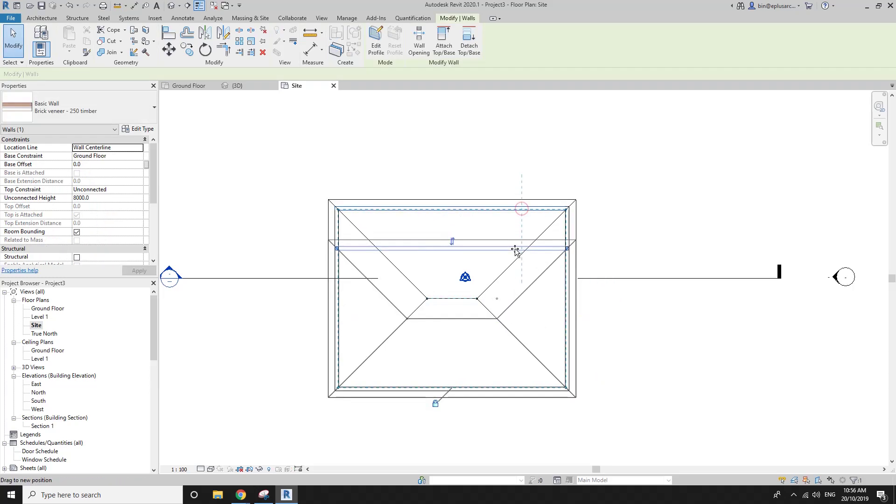
{"action": "left_click_drag", "start_coordinate": [520, 226], "coordinate": [519, 266]}
{"action": "scroll", "coordinate": [498, 302], "scroll_direction": "up", "scroll_amount": 2}
{"action": "scroll", "coordinate": [498, 302], "scroll_direction": "up", "scroll_amount": 2}
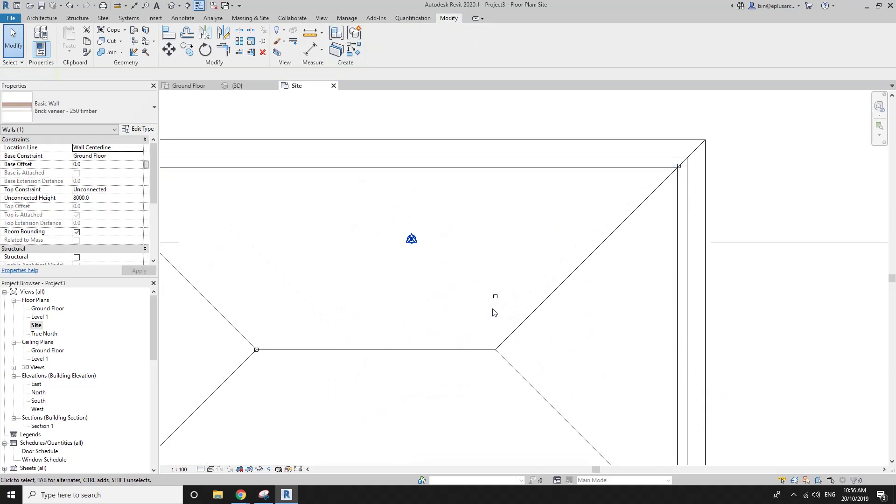
{"action": "scroll", "coordinate": [495, 308], "scroll_direction": "up", "scroll_amount": 1}
Align the ridge end with the column, then undo the top wall move.
{"action": "key", "text": "a"}
{"action": "key", "text": "l"}
{"action": "left_click", "coordinate": [504, 278]}
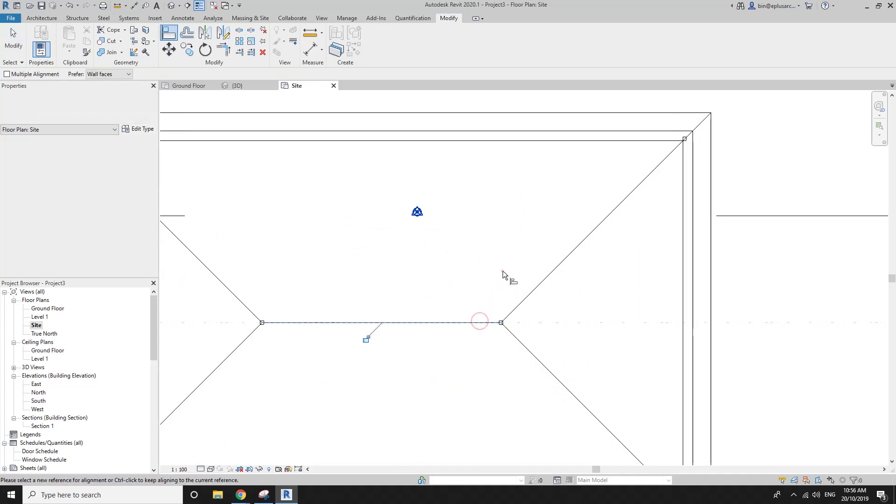
{"action": "scroll", "coordinate": [467, 327], "scroll_direction": "down", "scroll_amount": 3}
{"action": "key", "text": "Escape"}
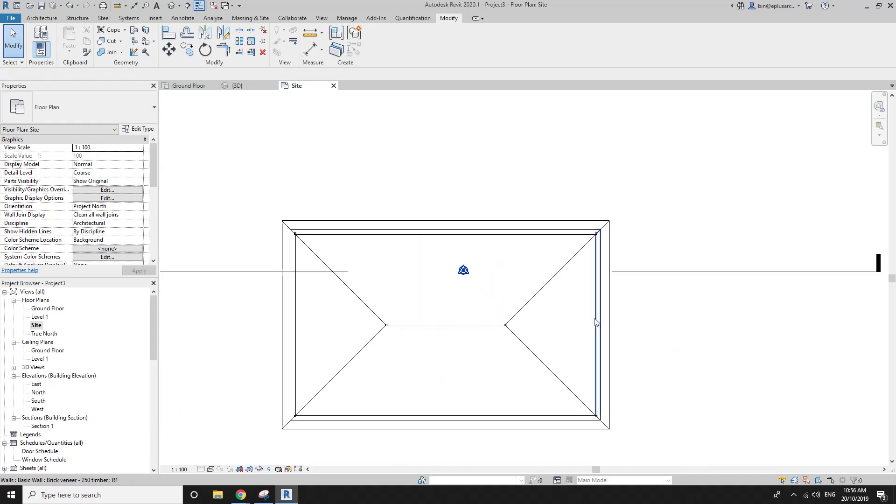
{"action": "key", "text": "Tab"}
{"action": "left_click", "coordinate": [596, 317]}
{"action": "key", "text": "ctrl+z"}
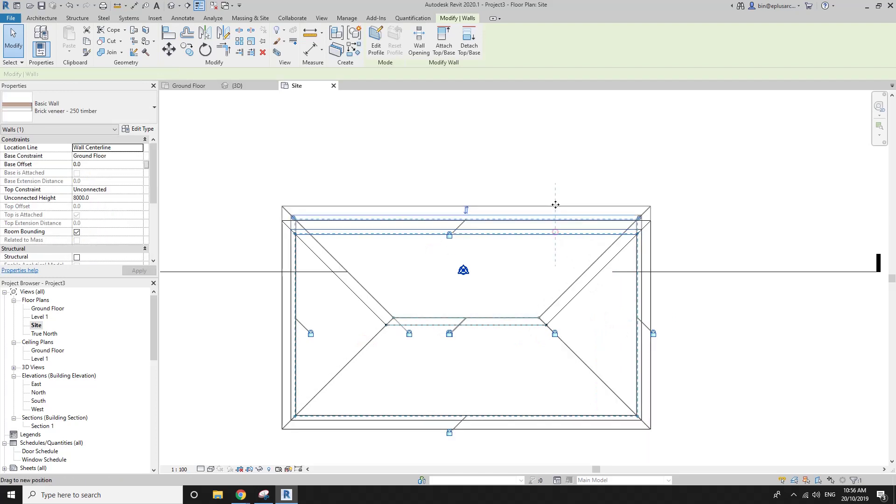
In the 3D view, temporarily hide the brick walls to expose the steel columns.
{"action": "left_click", "coordinate": [238, 86]}
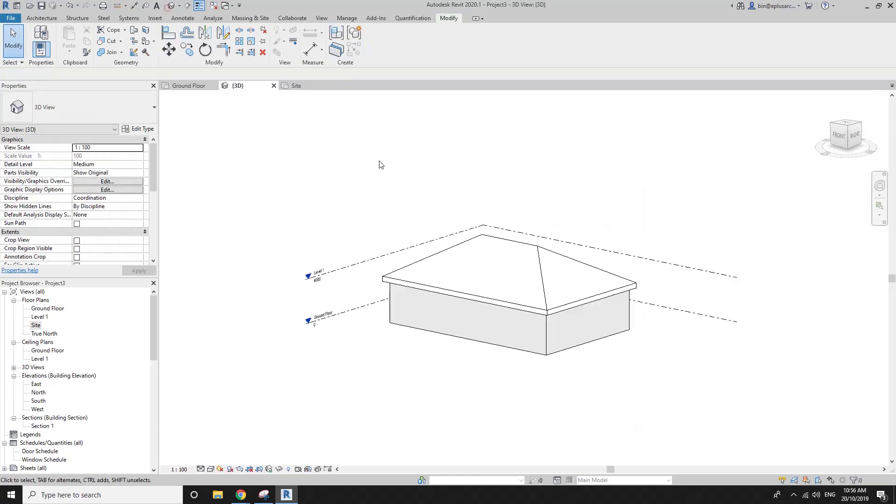
{"action": "scroll", "coordinate": [542, 264], "scroll_direction": "up", "scroll_amount": 2}
{"action": "scroll", "coordinate": [562, 306], "scroll_direction": "up", "scroll_amount": 1}
{"action": "middle_click_drag", "start_coordinate": [561, 306], "coordinate": [436, 243]}
{"action": "scroll", "coordinate": [450, 246], "scroll_direction": "up", "scroll_amount": 2}
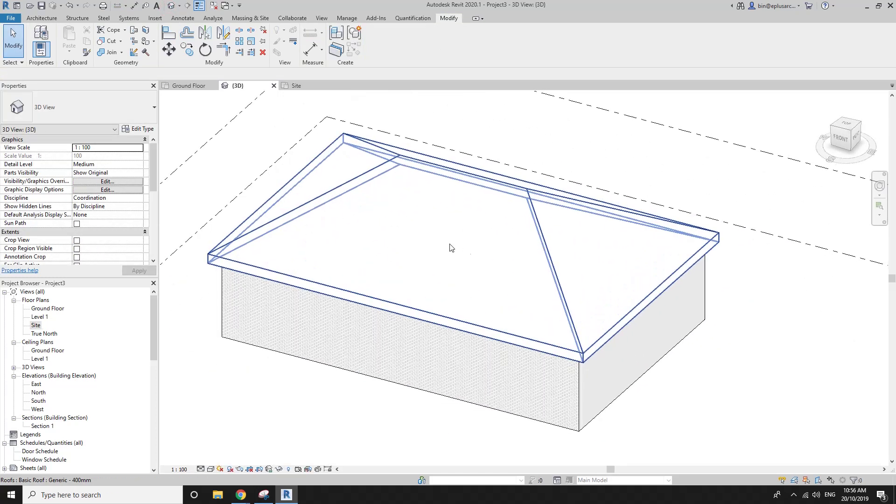
{"action": "left_click", "coordinate": [411, 251]}
{"action": "key", "text": "h"}
{"action": "key", "text": "h"}
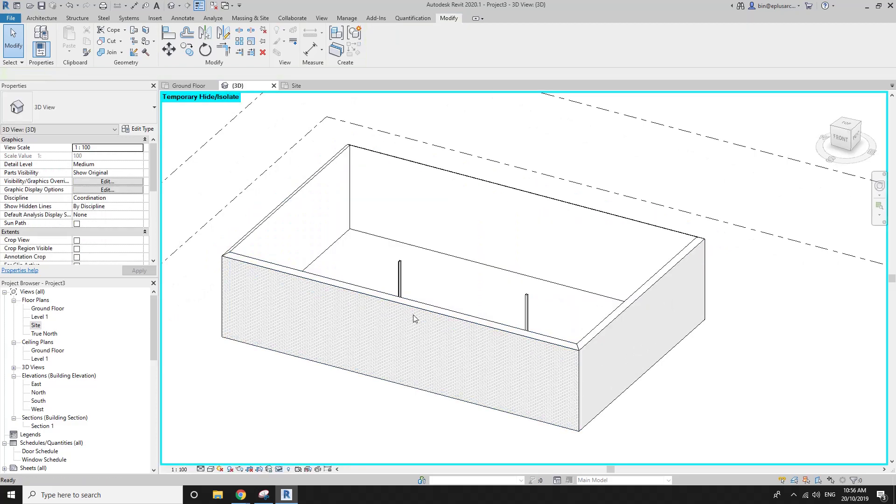
{"action": "key", "text": "h"}
{"action": "key", "text": "r"}
{"action": "key", "text": "Tab"}
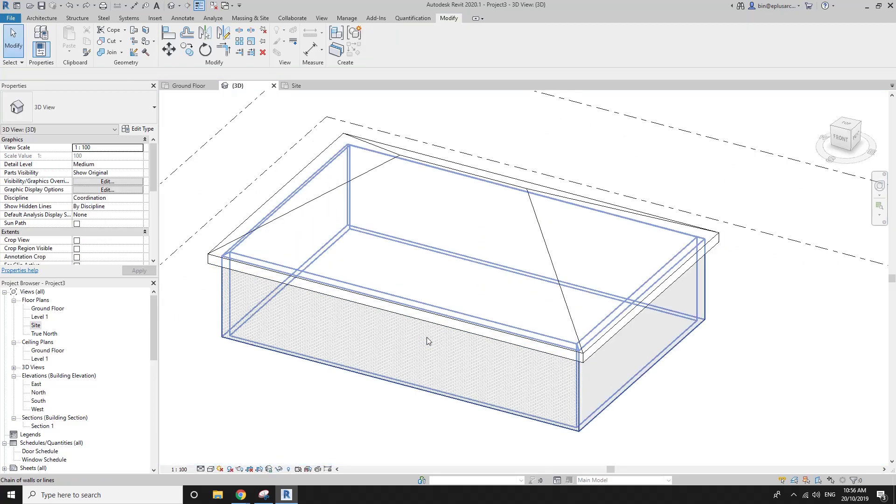
{"action": "left_click", "coordinate": [426, 340]}
{"action": "key", "text": "h"}
{"action": "key", "text": "h"}
Select all steel columns and attach their tops to the roof underside.
{"action": "middle_click_drag", "start_coordinate": [419, 346], "coordinate": [433, 229], "text": "shift"}
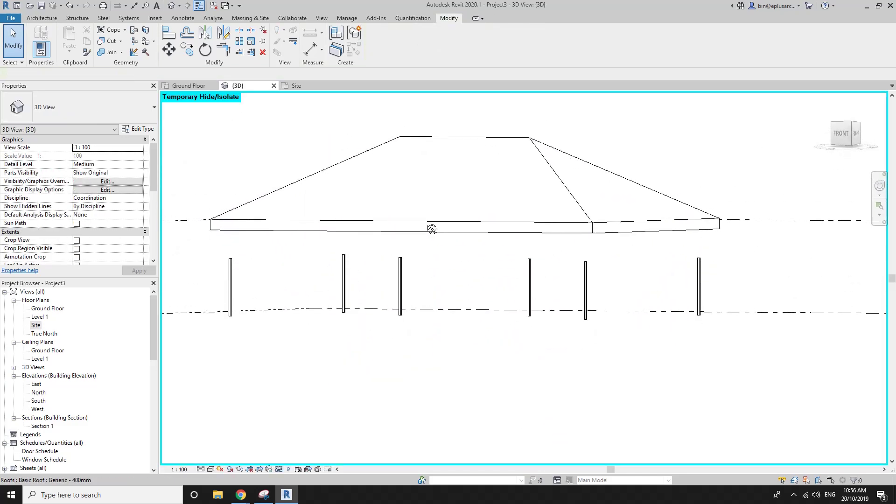
{"action": "left_click", "coordinate": [529, 279]}
{"action": "key", "text": "s"}
{"action": "key", "text": "a"}
{"action": "left_click", "coordinate": [406, 50]}
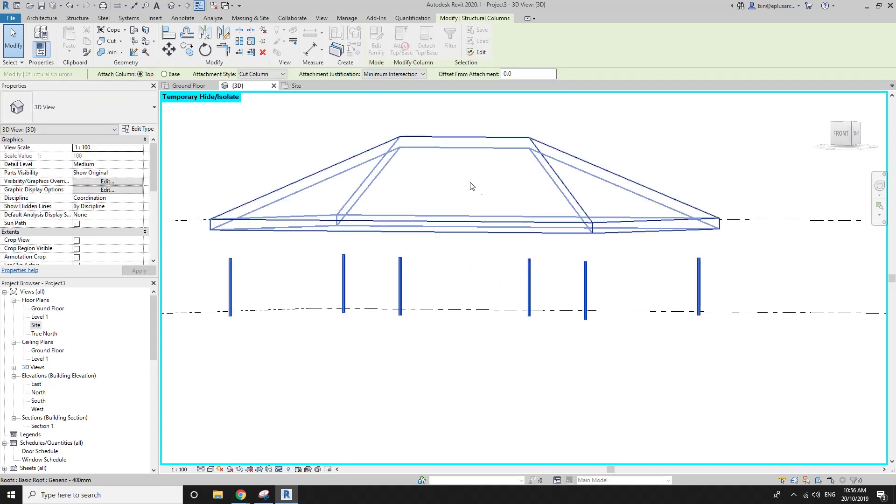
{"action": "left_click", "coordinate": [483, 190]}
{"action": "mouse_move", "coordinate": [480, 186]}
{"action": "middle_mouse_down", "text": "shift"}
{"action": "mouse_move", "coordinate": [472, 203]}
{"action": "mouse_move", "coordinate": [354, 220]}
{"action": "middle_mouse_up", "text": "shift"}
{"action": "key", "text": "Escape"}
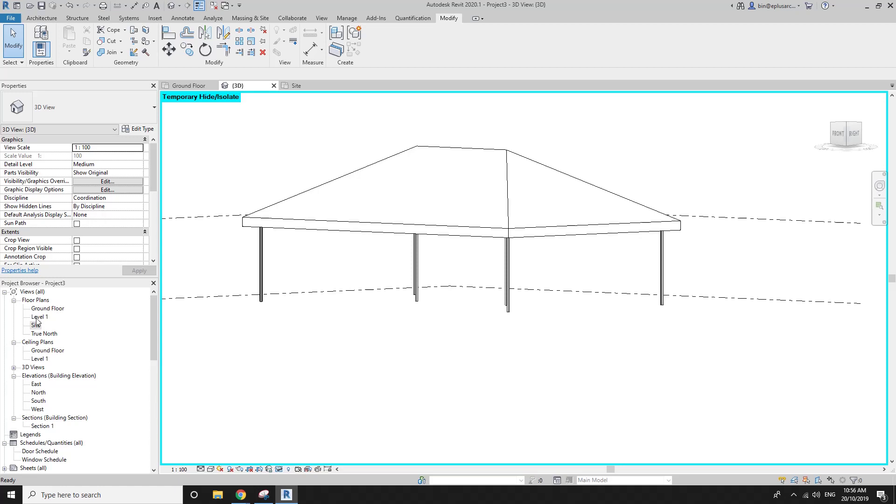
{"action": "double_click", "coordinate": [40, 309]}
In the 3D view, temporarily hide the roof and brick walls, leaving only the steel columns.
{"action": "scroll", "coordinate": [354, 231], "scroll_direction": "up", "scroll_amount": 2}
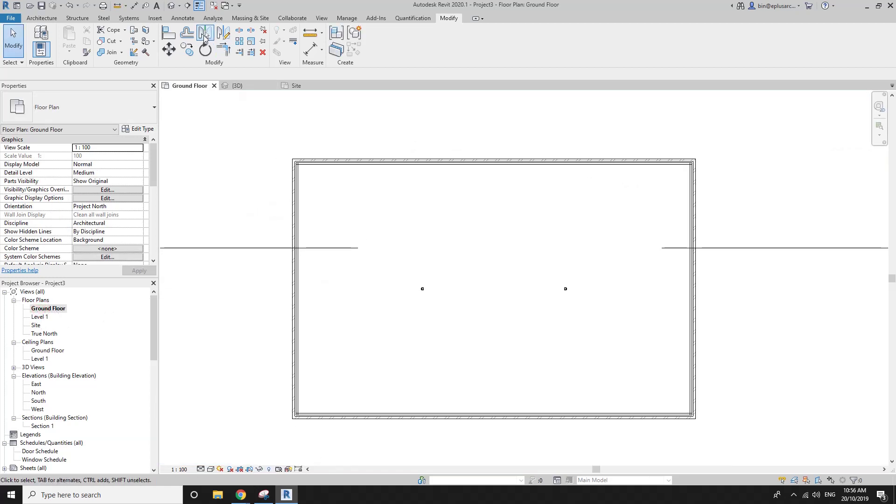
{"action": "left_click", "coordinate": [170, 6]}
{"action": "mouse_move", "coordinate": [462, 200]}
{"action": "middle_mouse_down", "text": "shift"}
{"action": "mouse_move", "coordinate": [414, 246]}
{"action": "mouse_move", "coordinate": [419, 228]}
{"action": "middle_mouse_up", "text": "shift"}
{"action": "left_click", "coordinate": [417, 223]}
{"action": "key", "text": "h"}
{"action": "key", "text": "h"}
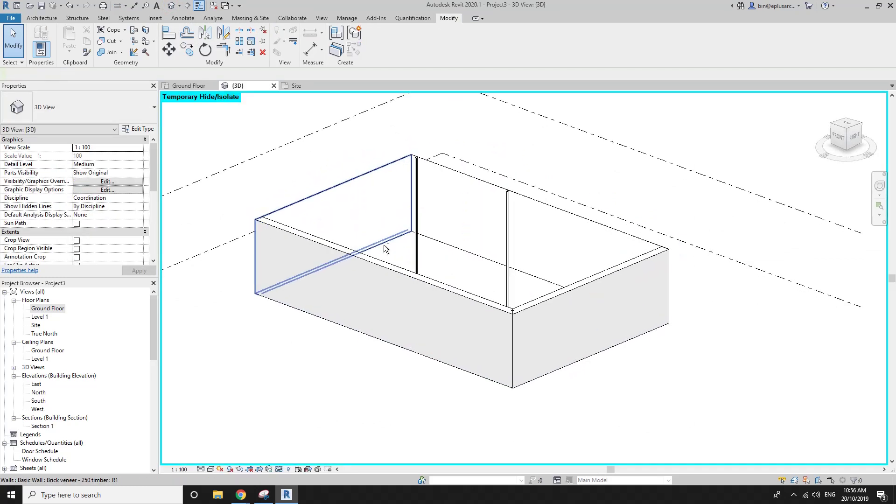
{"action": "left_click", "coordinate": [352, 275]}
{"action": "key", "text": "h"}
{"action": "key", "text": "h"}
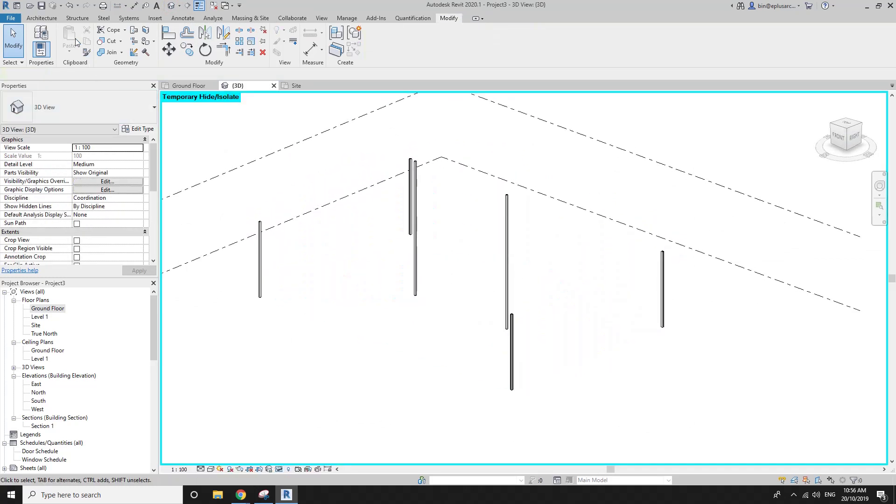
Start the structural Beam tool from the Structure tab.
{"action": "left_click", "coordinate": [42, 18]}
{"action": "left_click", "coordinate": [76, 19]}
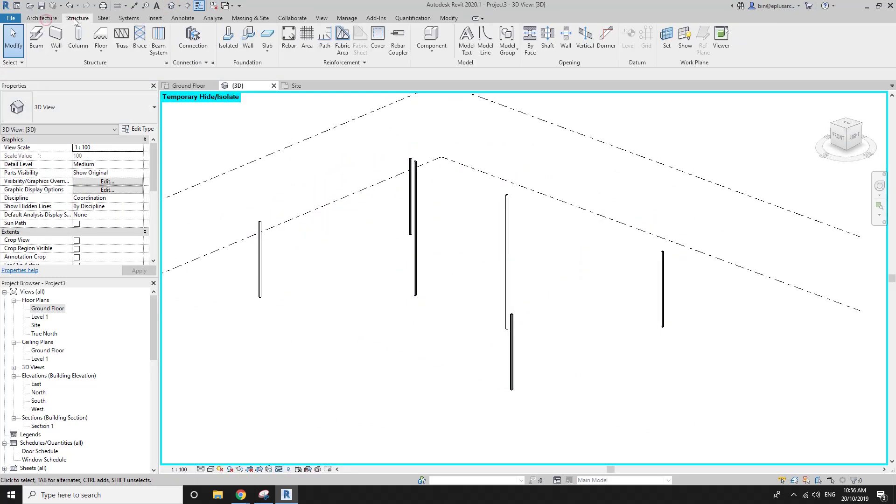
{"action": "left_click", "coordinate": [37, 37]}
Load Australia > Structural Framing > Wood > Dimension Lumber.rfa in size 38x286.
{"action": "left_click", "coordinate": [377, 37]}
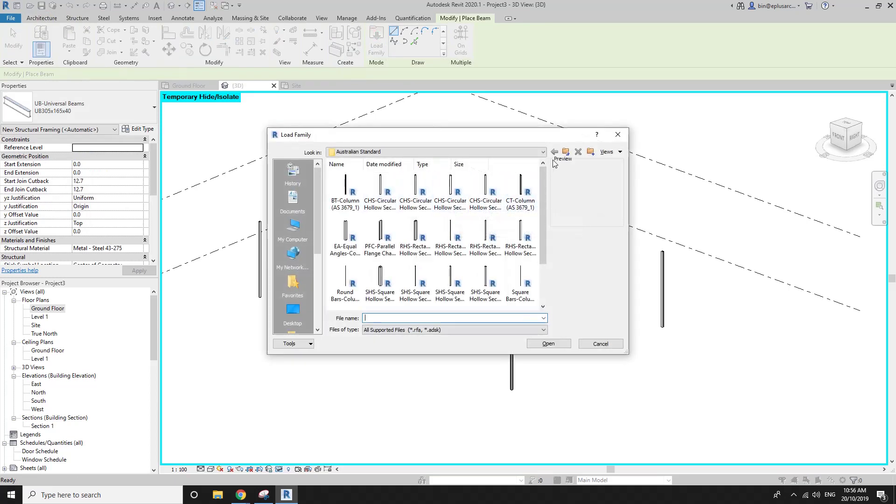
{"action": "left_click", "coordinate": [566, 152]}
{"action": "left_click", "coordinate": [566, 152]}
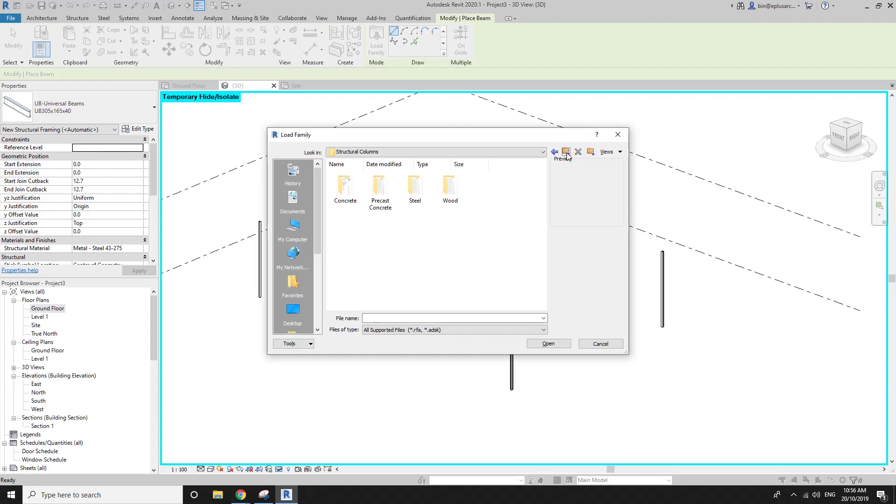
{"action": "left_click", "coordinate": [566, 152]}
{"action": "scroll", "coordinate": [466, 269], "scroll_direction": "down", "scroll_amount": 3}
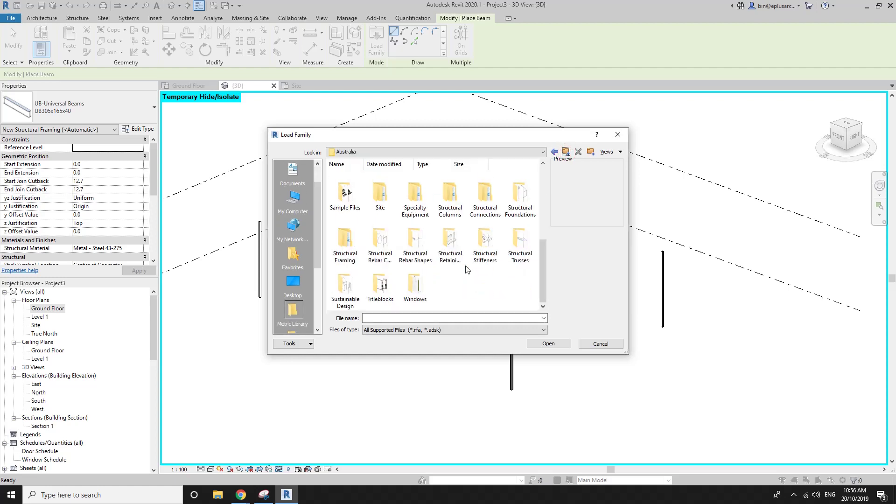
{"action": "double_click", "coordinate": [339, 248]}
{"action": "double_click", "coordinate": [489, 188]}
{"action": "double_click", "coordinate": [345, 189]}
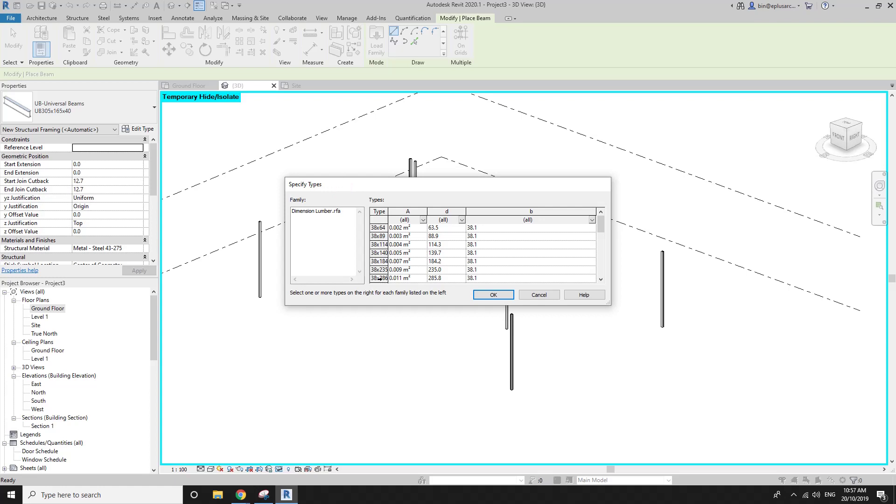
{"action": "left_click", "coordinate": [379, 278]}
{"action": "left_click", "coordinate": [489, 294]}
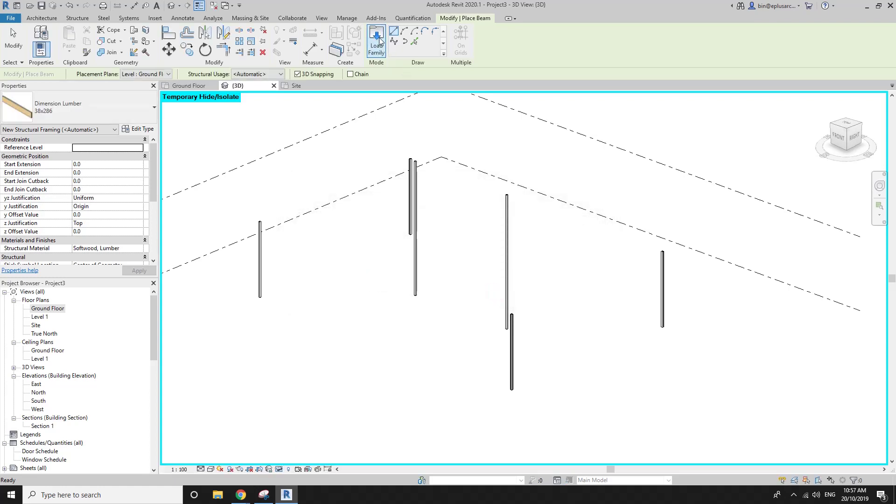
Load the Dimension Lumber family again in sizes 38x235 and 38x89.
{"action": "left_click", "coordinate": [377, 42]}
{"action": "left_click", "coordinate": [346, 187]}
{"action": "double_click", "coordinate": [346, 187]}
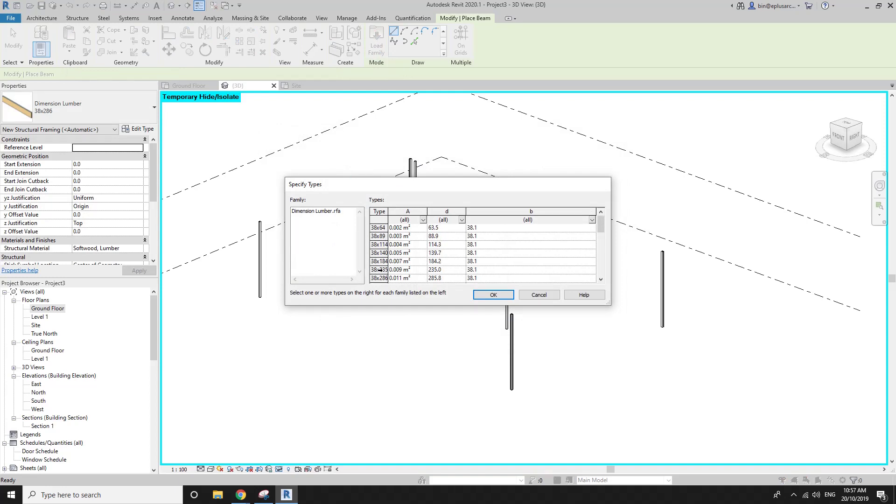
{"action": "left_click", "coordinate": [378, 270]}
{"action": "left_click", "coordinate": [493, 294]}
{"action": "left_click", "coordinate": [377, 42]}
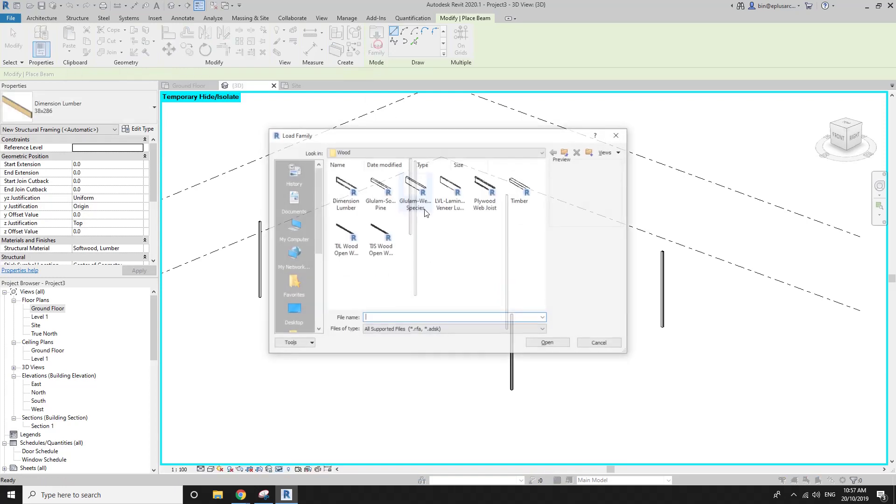
{"action": "double_click", "coordinate": [347, 186]}
{"action": "left_click", "coordinate": [381, 237]}
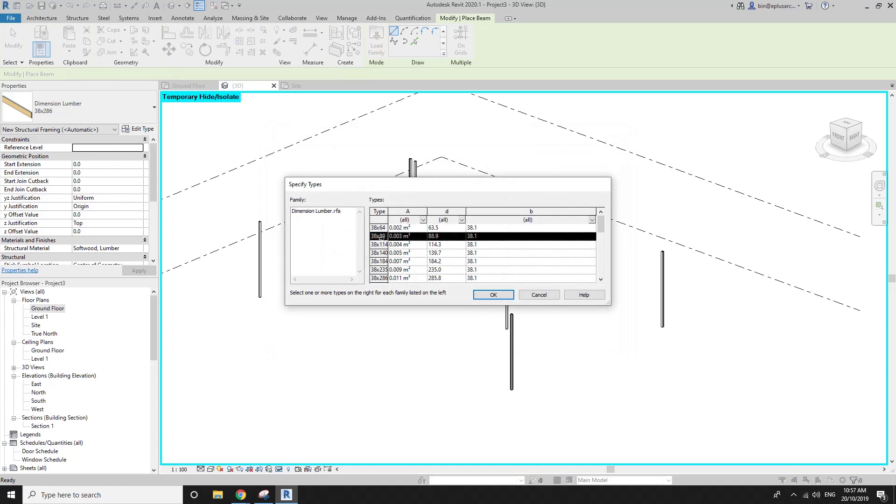
{"action": "left_click", "coordinate": [493, 294]}
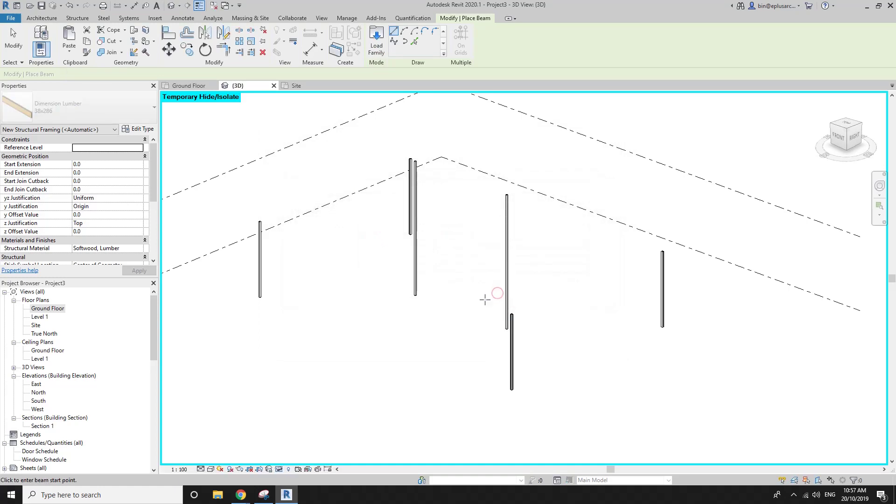
Set the beam type to Dimension Lumber 38x89 with 3D Snapping on, discarding a trial beam.
{"action": "left_click", "coordinate": [71, 114]}
{"action": "left_click", "coordinate": [51, 157]}
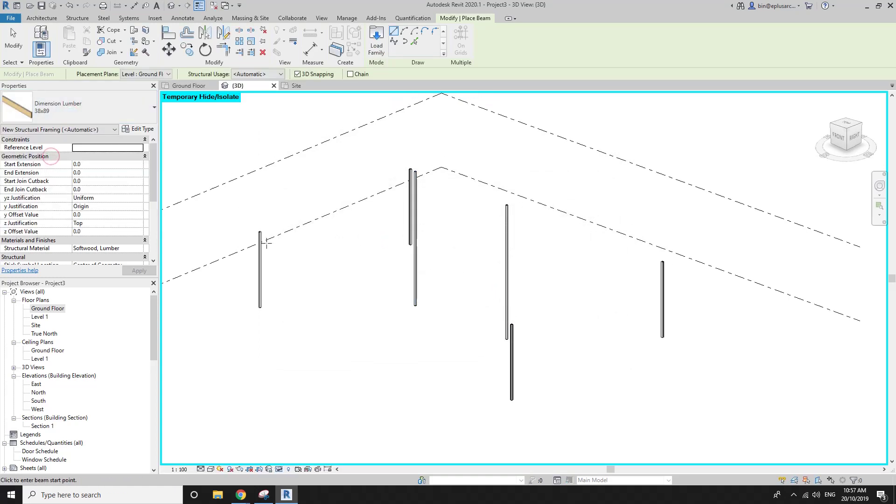
{"action": "left_click", "coordinate": [303, 73]}
{"action": "left_click", "coordinate": [260, 234]}
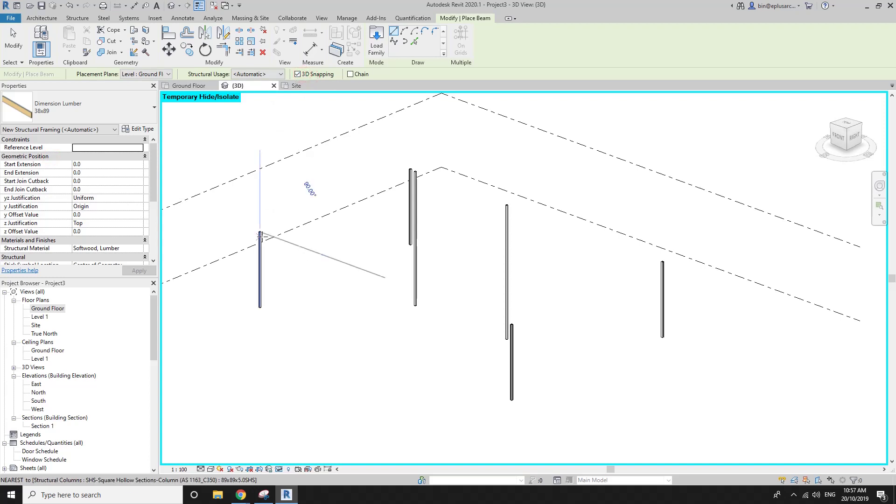
{"action": "left_click", "coordinate": [512, 338]}
{"action": "key", "text": "Escape"}
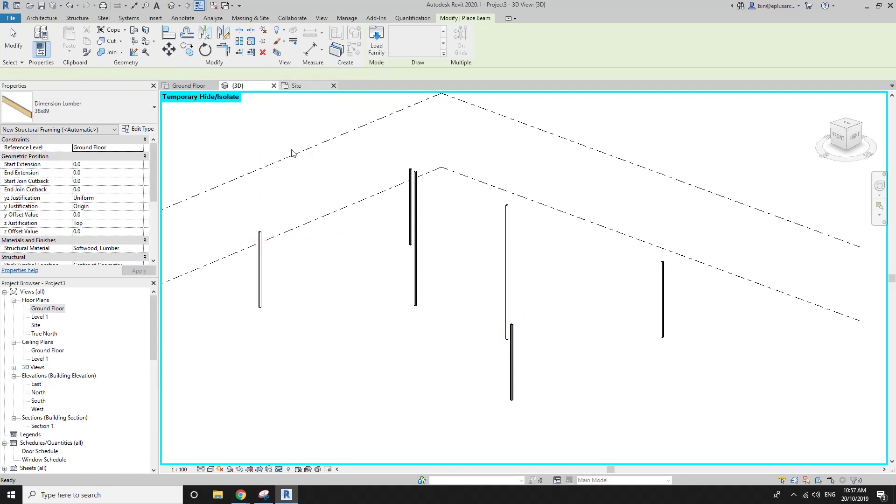
Draw 38x89 beams linking the column tops around the building perimeter.
{"action": "left_click", "coordinate": [260, 232]}
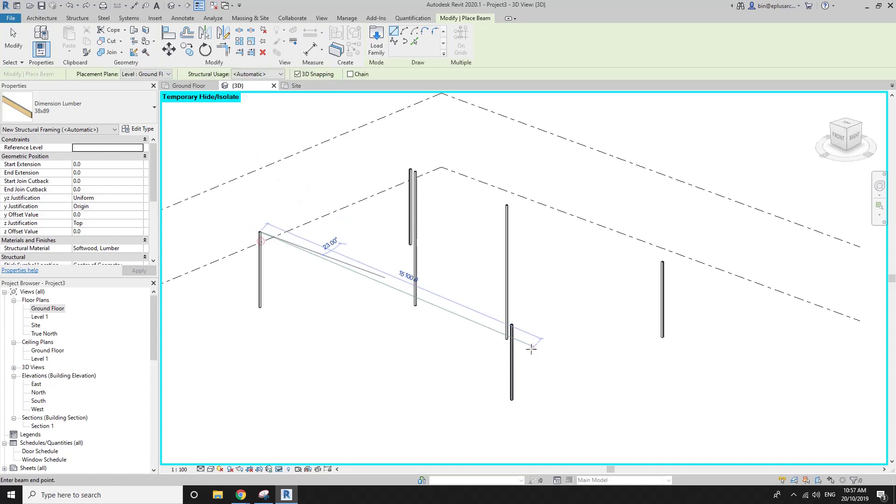
{"action": "left_click", "coordinate": [512, 339]}
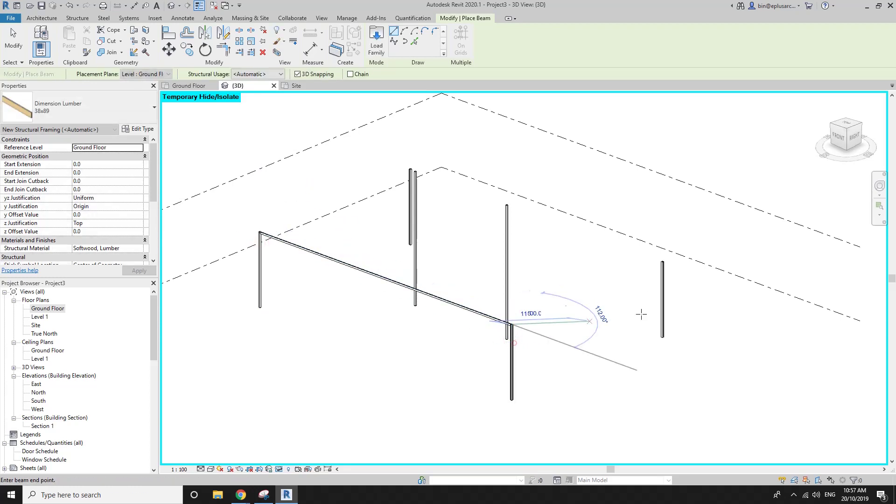
{"action": "left_click", "coordinate": [662, 272]}
{"action": "middle_click_drag", "start_coordinate": [631, 268], "coordinate": [321, 177], "text": "shift"}
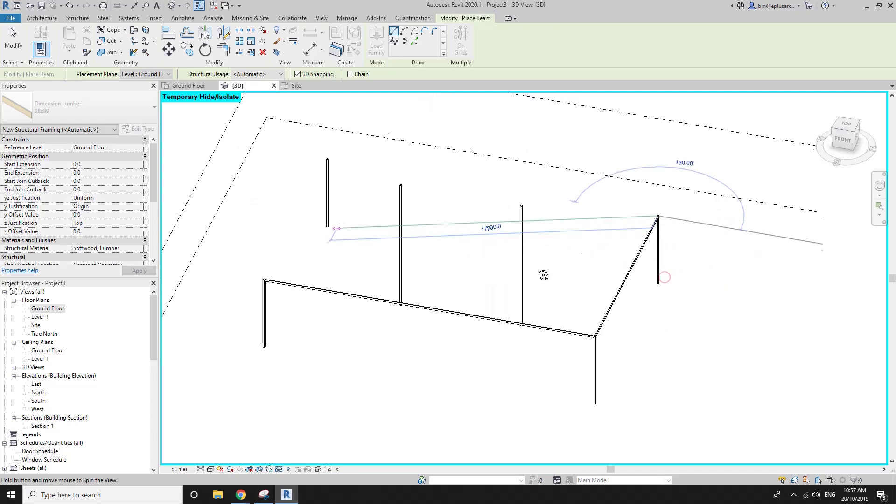
{"action": "left_click", "coordinate": [326, 189]}
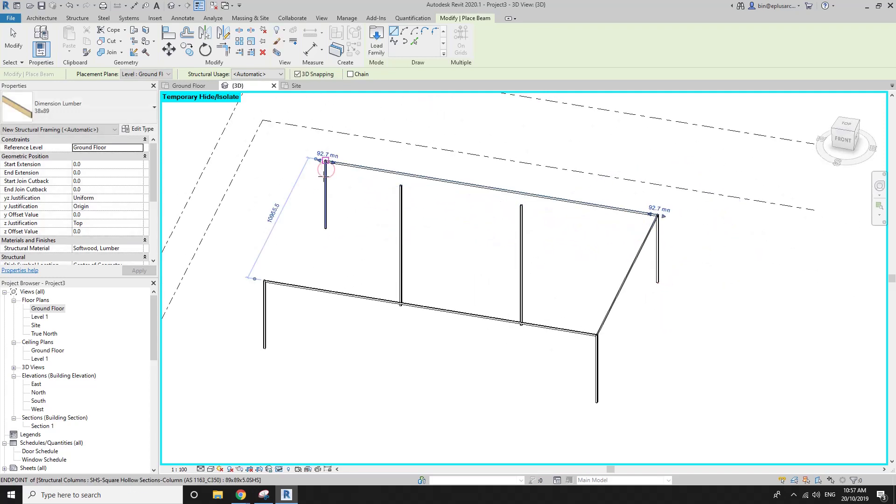
{"action": "left_click", "coordinate": [326, 162]}
{"action": "left_click", "coordinate": [265, 281]}
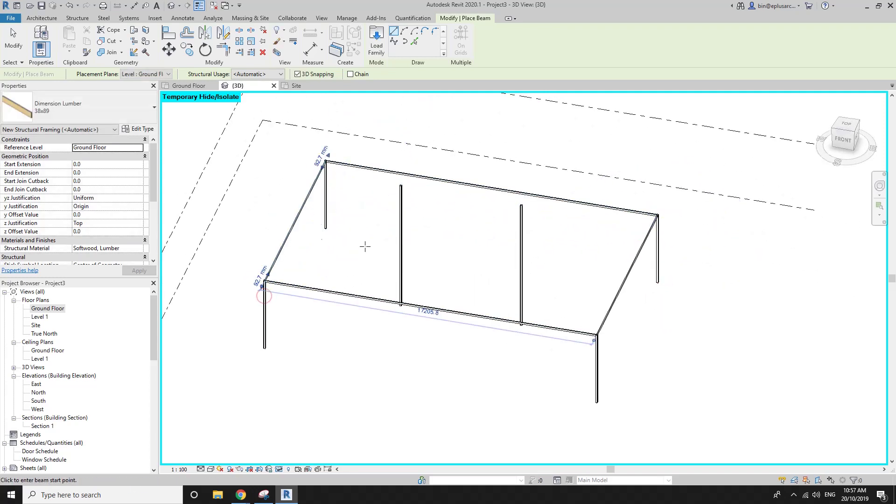
{"action": "left_click", "coordinate": [79, 107]}
Open the beam type list in the Properties type selector.
{"action": "left_click", "coordinate": [28, 178]}
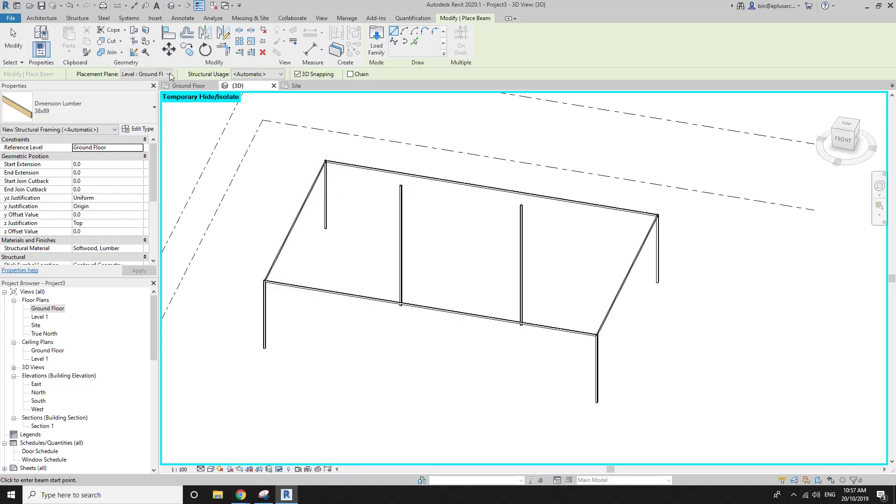
{"action": "left_click", "coordinate": [84, 109]}
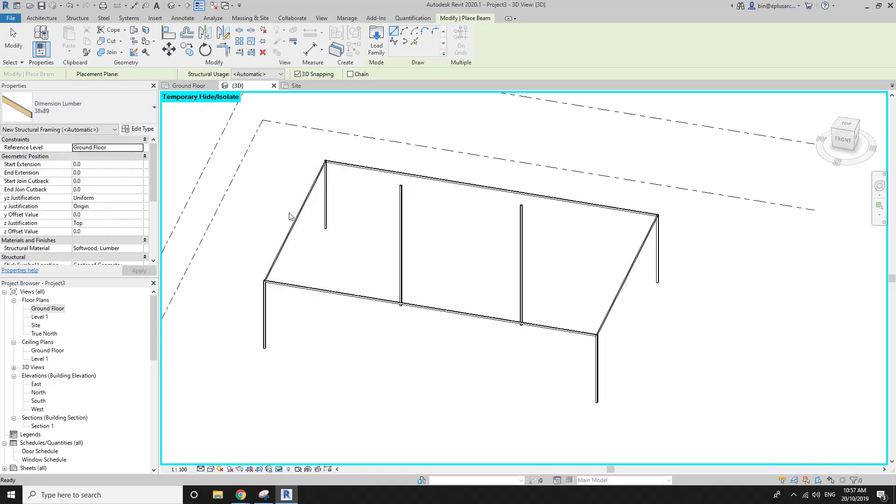
{"action": "left_click", "coordinate": [94, 110]}
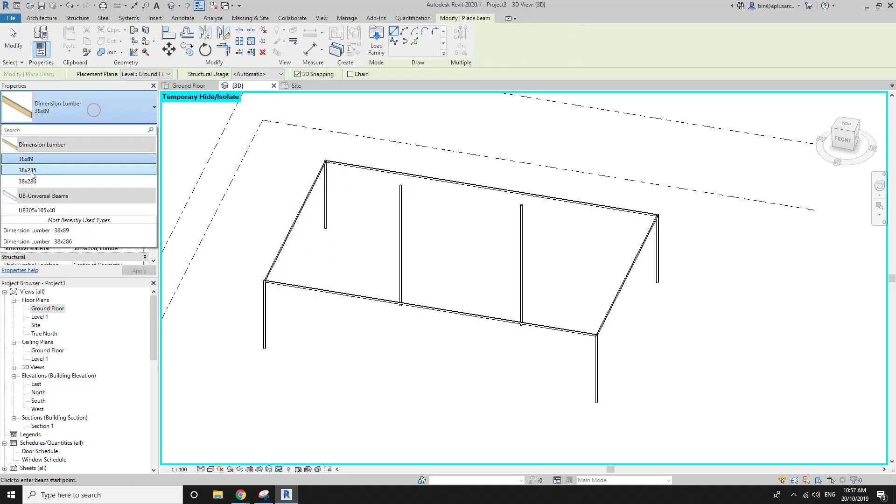
Restart beam placement with BM and set the beam type to Dimension Lumber 38x286.
{"action": "left_click", "coordinate": [42, 172]}
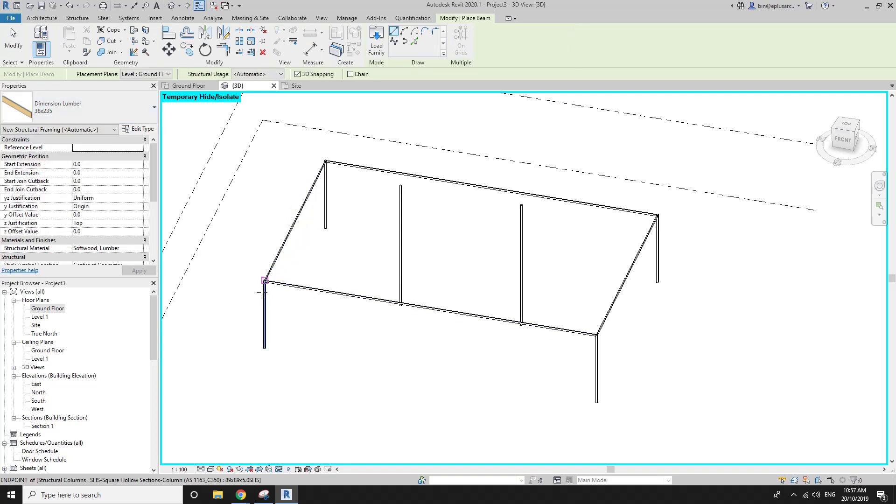
{"action": "key", "text": "Escape"}
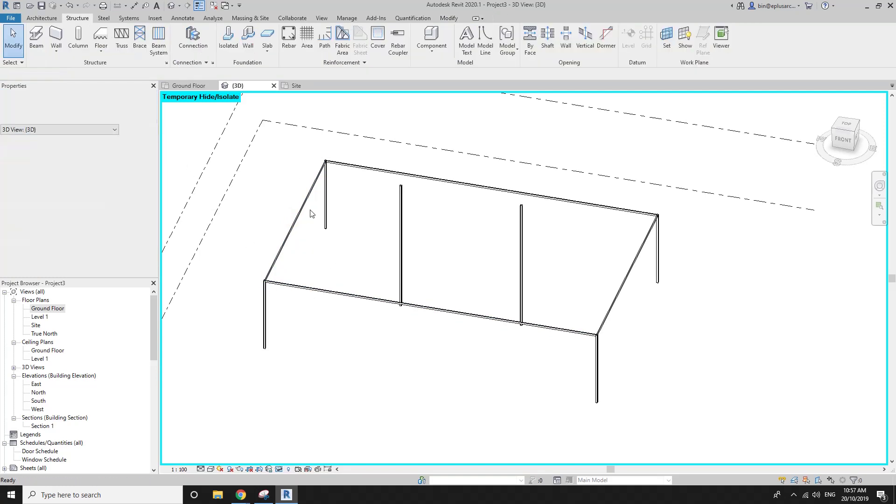
{"action": "left_click", "coordinate": [296, 211]}
{"action": "key", "text": "b"}
{"action": "key", "text": "m"}
{"action": "left_click", "coordinate": [89, 107]}
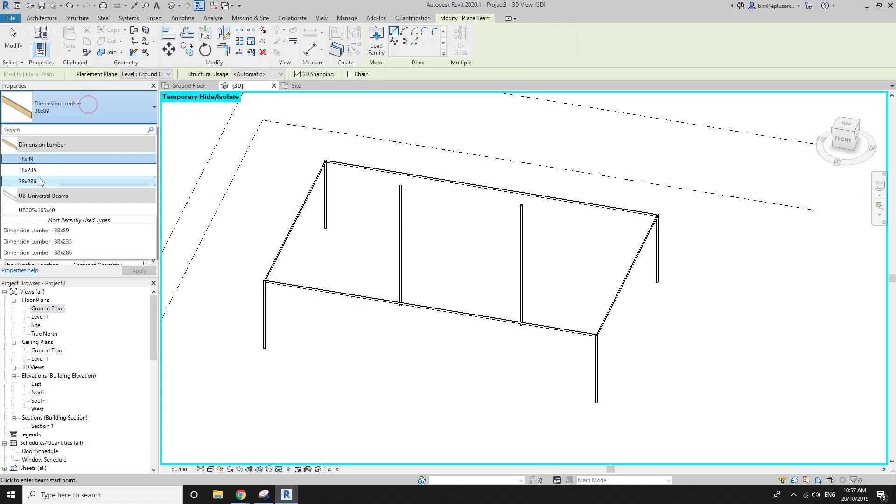
{"action": "left_click", "coordinate": [40, 179]}
Draw 38x286 hip beams from the corner column tops to the ridge columns, joined by a ridge beam.
{"action": "left_click", "coordinate": [264, 280]}
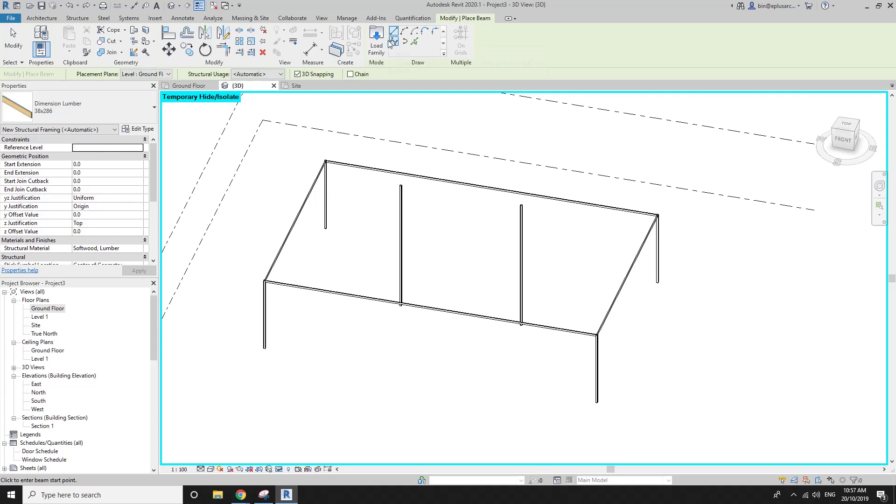
{"action": "left_click", "coordinate": [263, 291]}
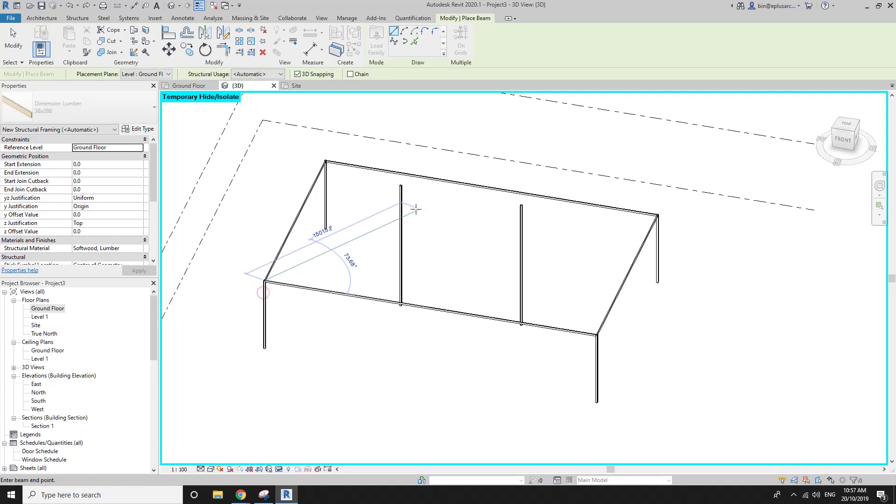
{"action": "left_click", "coordinate": [400, 187]}
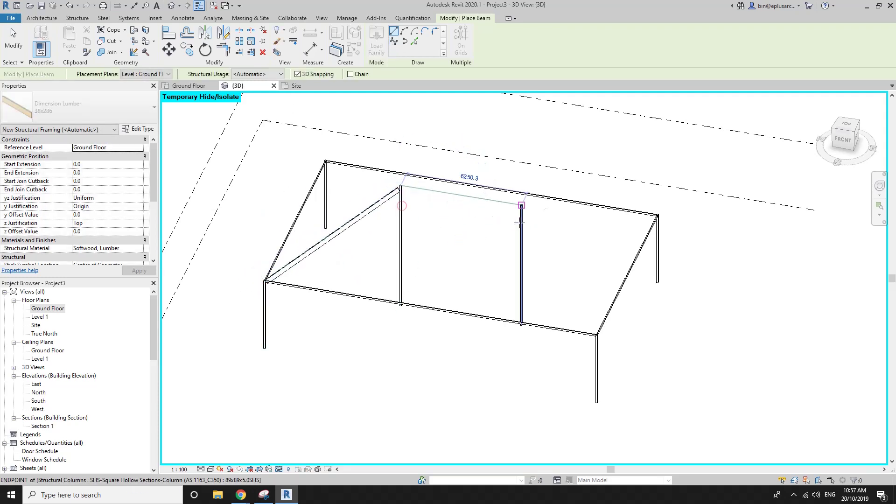
{"action": "left_click", "coordinate": [521, 205]}
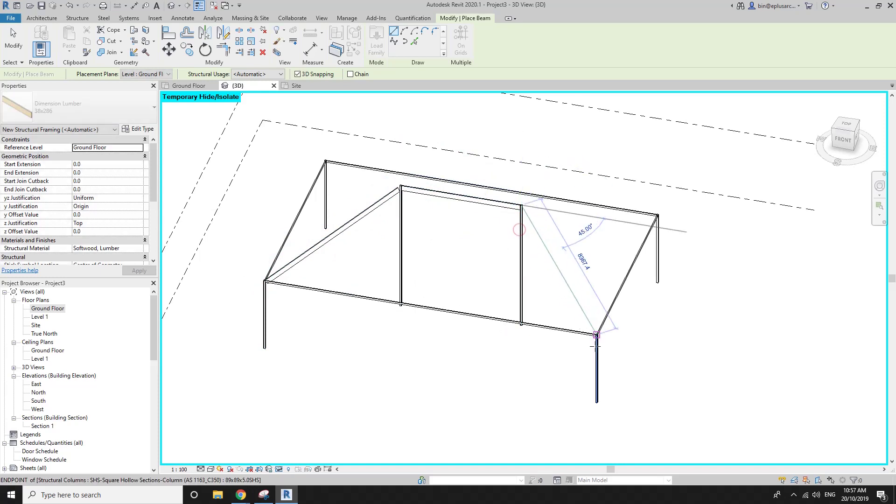
{"action": "left_click", "coordinate": [657, 215]}
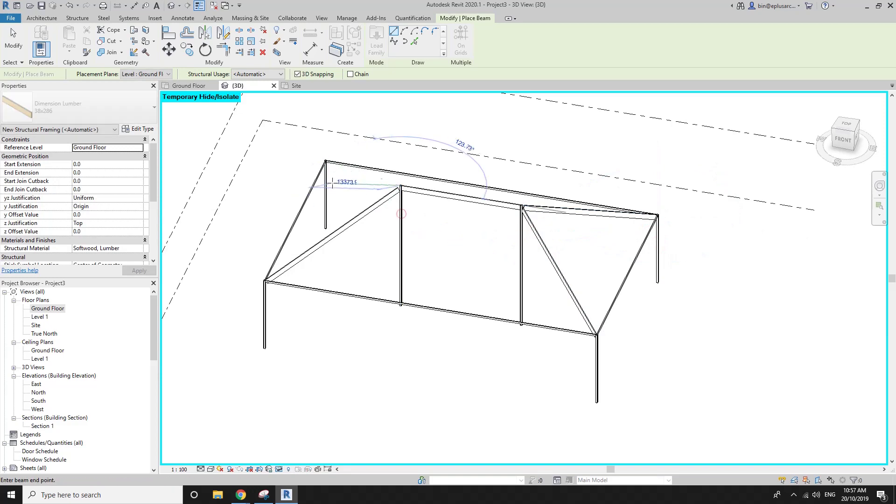
{"action": "mouse_move", "coordinate": [401, 214]}
{"action": "middle_mouse_down", "text": "shift"}
{"action": "mouse_move", "coordinate": [421, 303]}
{"action": "mouse_move", "coordinate": [392, 256]}
{"action": "mouse_move", "coordinate": [428, 278]}
{"action": "mouse_move", "coordinate": [444, 262]}
{"action": "mouse_move", "coordinate": [386, 268]}
{"action": "mouse_move", "coordinate": [398, 262]}
{"action": "mouse_move", "coordinate": [420, 284]}
{"action": "mouse_move", "coordinate": [406, 268]}
{"action": "middle_mouse_up", "text": "shift"}
{"action": "scroll", "coordinate": [411, 261], "scroll_direction": "up", "scroll_amount": 3}
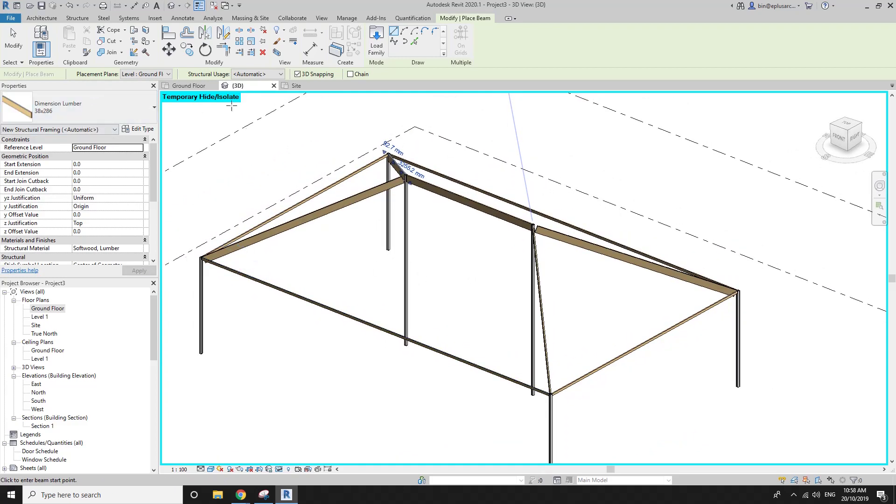
{"action": "key", "text": "Escape"}
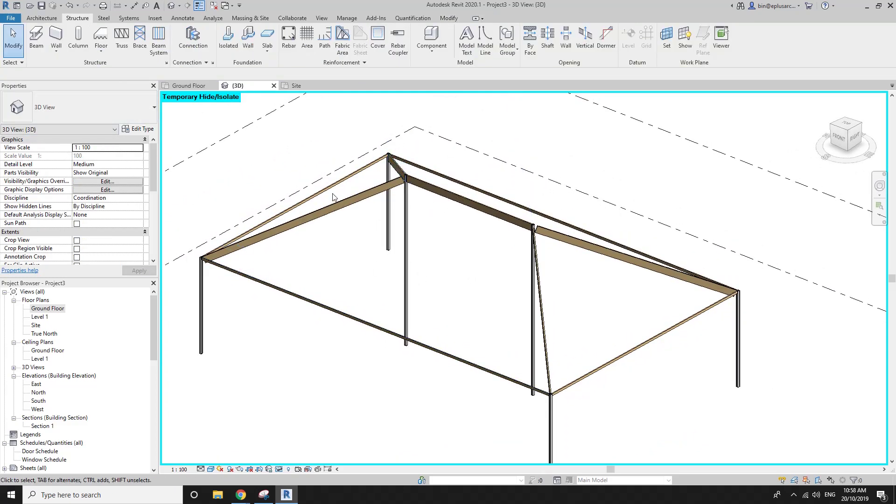
Select the four perimeter beams and set their Cross-Section Rotation to 90°.
{"action": "left_click", "coordinate": [333, 196]}
{"action": "key", "text": "Tab"}
{"action": "left_click", "coordinate": [339, 190]}
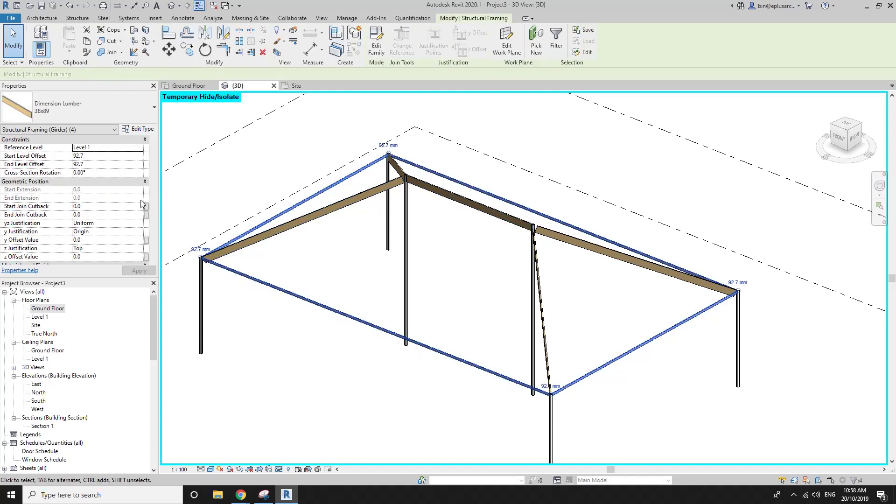
{"action": "left_click", "coordinate": [139, 250]}
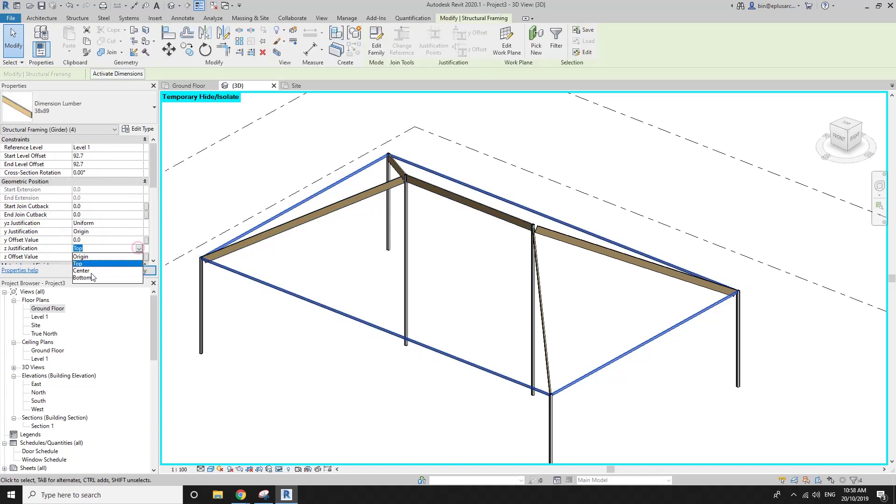
{"action": "left_click", "coordinate": [114, 174]}
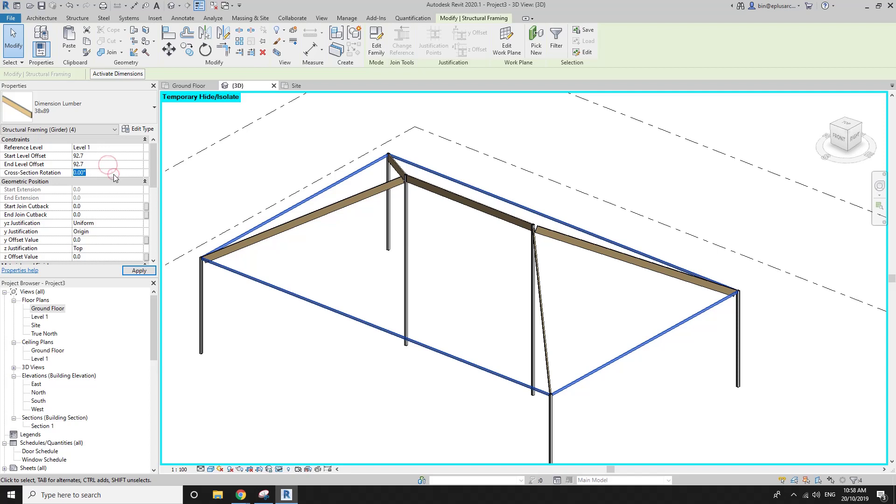
{"action": "type", "text": "90"}
{"action": "scroll", "coordinate": [523, 401], "scroll_direction": "up", "scroll_amount": 5}
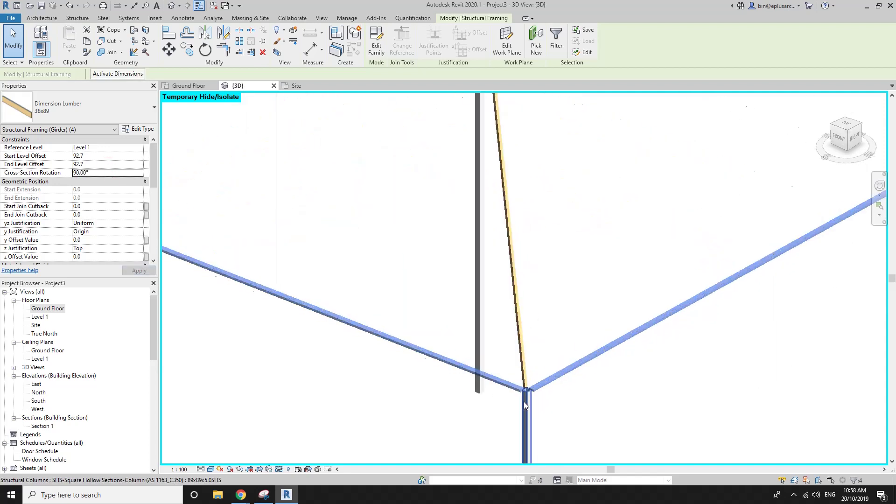
Set the perimeter beams' z Justification to Center and y Justification to Right.
{"action": "left_click", "coordinate": [134, 251]}
{"action": "left_click", "coordinate": [85, 272]}
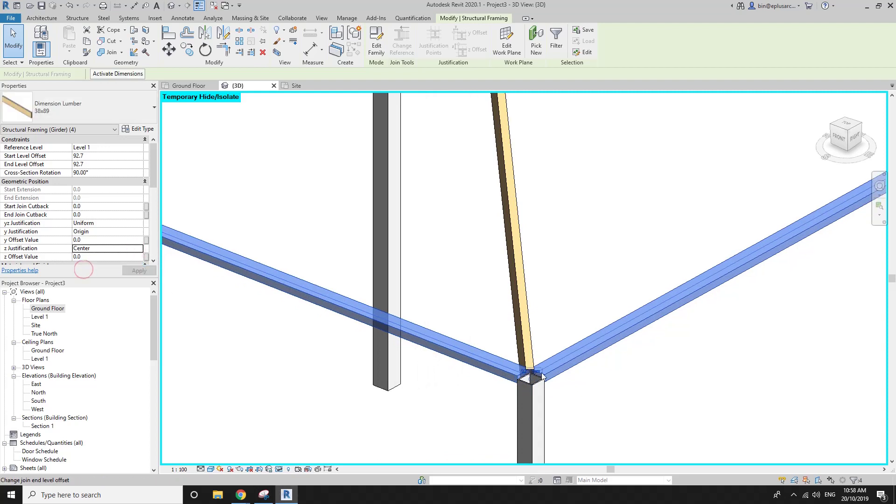
{"action": "scroll", "coordinate": [543, 376], "scroll_direction": "up", "scroll_amount": 3}
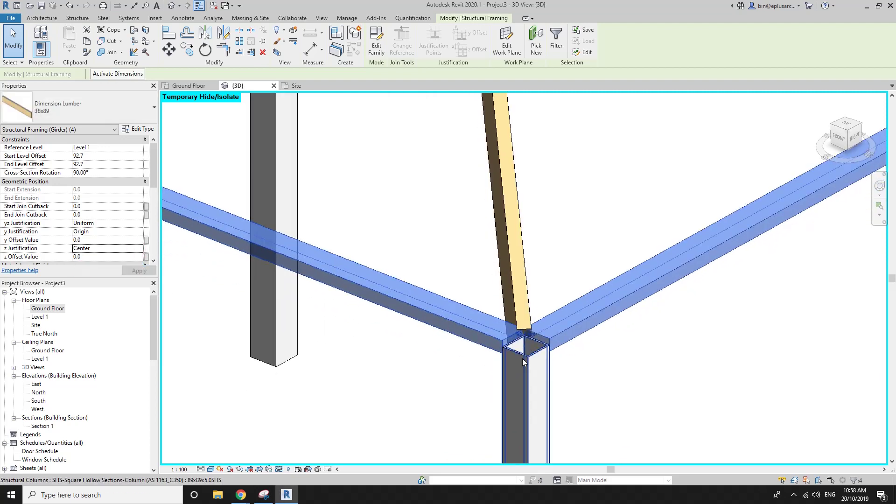
{"action": "scroll", "coordinate": [524, 362], "scroll_direction": "up", "scroll_amount": 1}
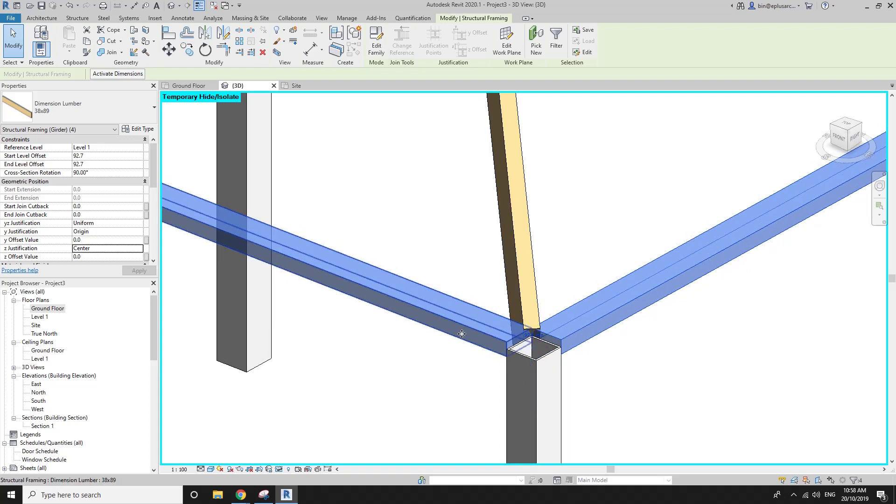
{"action": "left_click", "coordinate": [137, 232]}
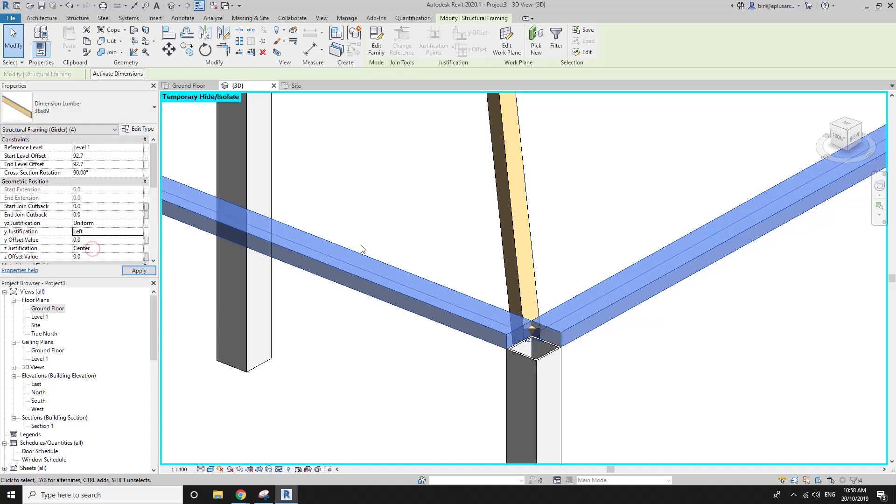
{"action": "left_click", "coordinate": [142, 232]}
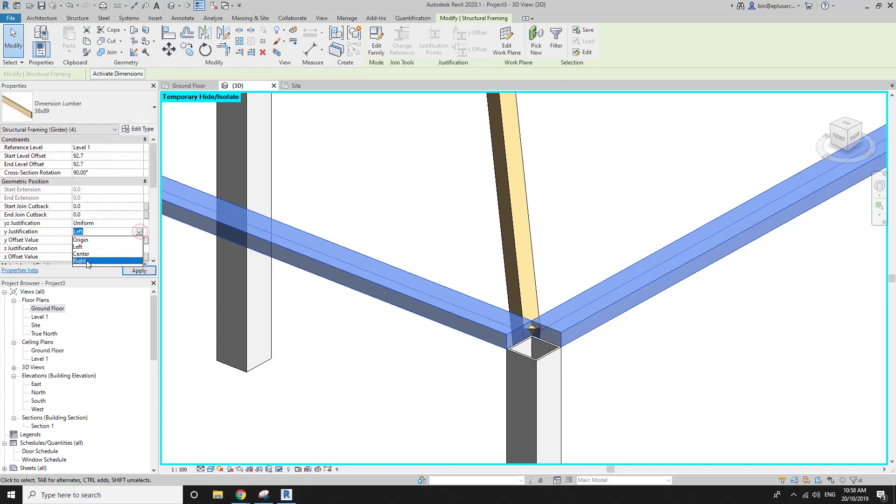
{"action": "left_click", "coordinate": [568, 301]}
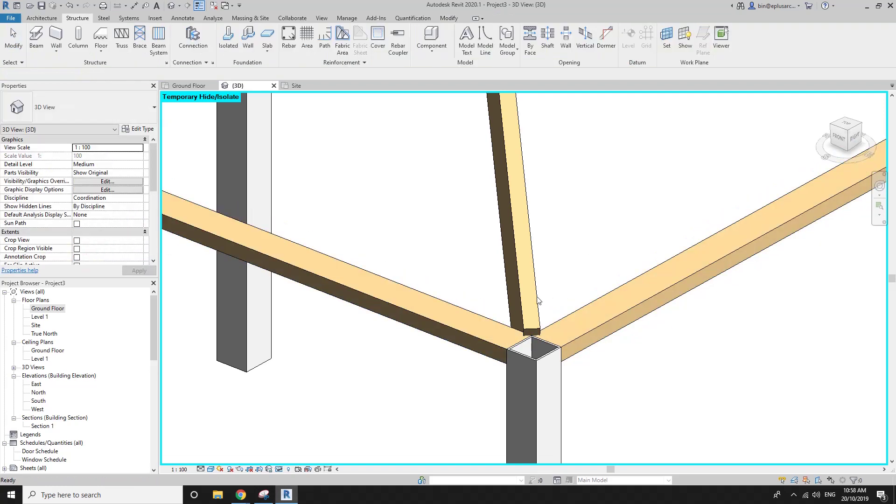
{"action": "scroll", "coordinate": [537, 327], "scroll_direction": "down", "scroll_amount": 5}
{"action": "scroll", "coordinate": [527, 317], "scroll_direction": "down", "scroll_amount": 5}
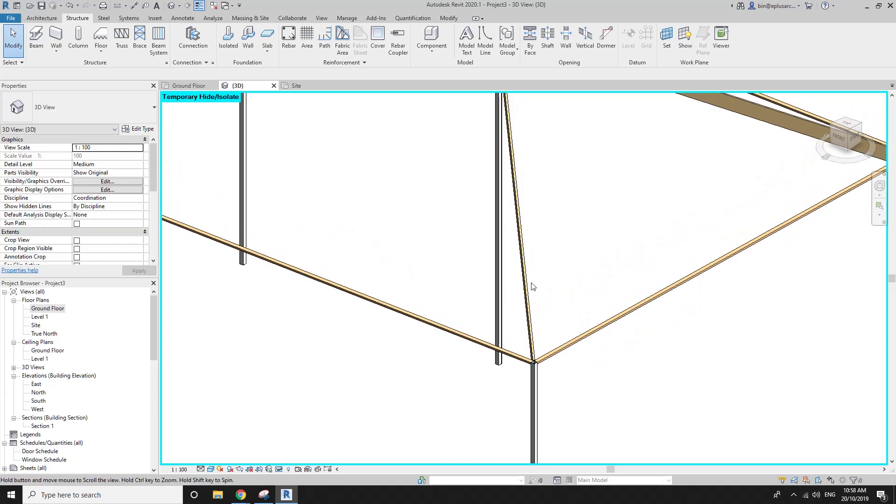
Set the sloping roof beams' z Justification to Bottom.
{"action": "middle_click_drag", "start_coordinate": [528, 248], "coordinate": [523, 297]}
{"action": "left_click", "coordinate": [521, 297]}
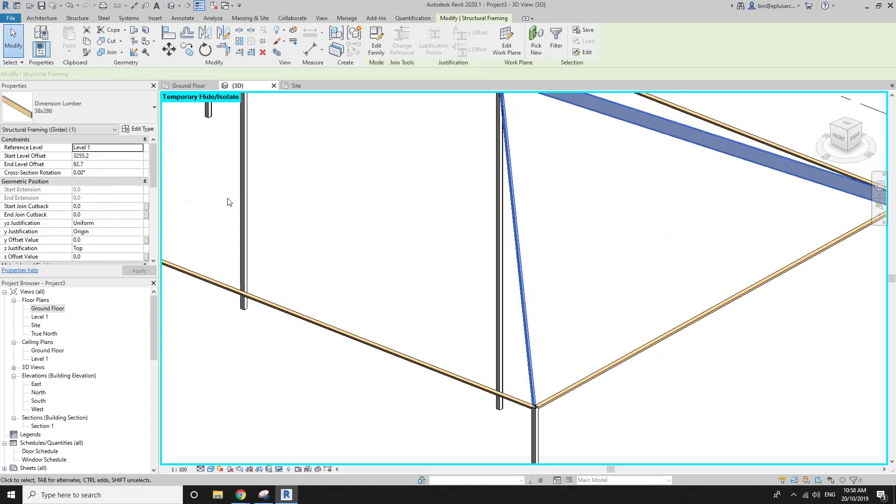
{"action": "left_click", "coordinate": [136, 251]}
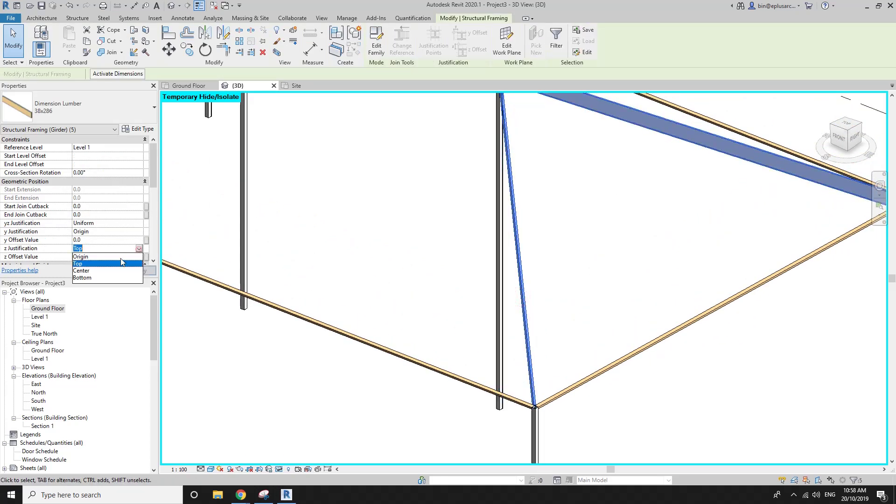
{"action": "left_click", "coordinate": [83, 278]}
{"action": "scroll", "coordinate": [680, 296], "scroll_direction": "down", "scroll_amount": 2}
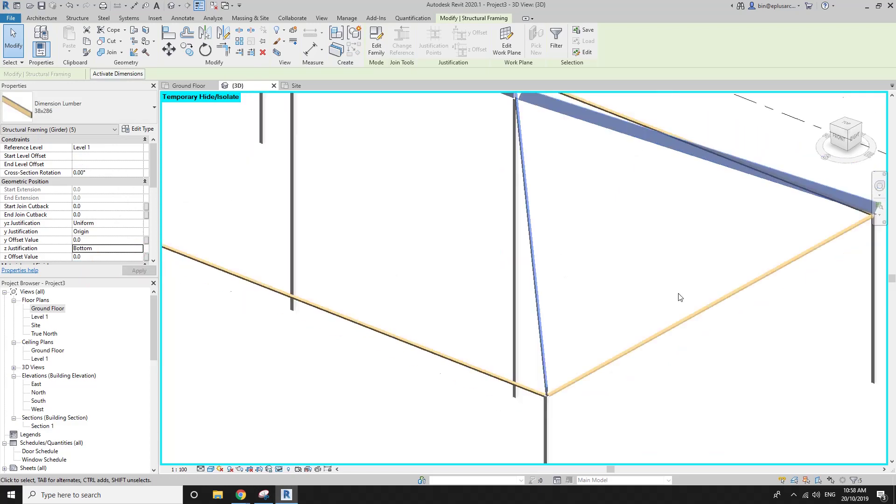
{"action": "scroll", "coordinate": [632, 282], "scroll_direction": "up", "scroll_amount": 3}
{"action": "scroll", "coordinate": [654, 251], "scroll_direction": "up", "scroll_amount": 1}
{"action": "scroll", "coordinate": [574, 213], "scroll_direction": "down", "scroll_amount": 3}
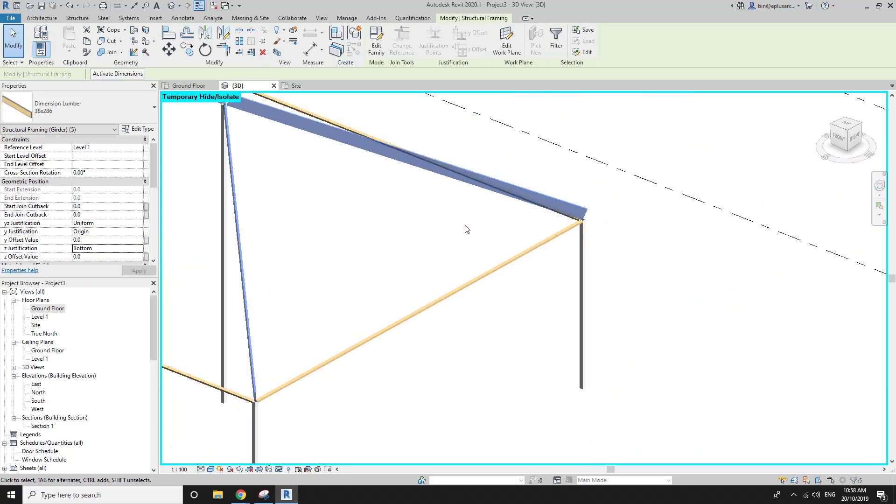
Drag the end grips of two meeting beams so both ends reach the same joint.
{"action": "mouse_move", "coordinate": [574, 212]}
{"action": "middle_mouse_down", "text": "shift"}
{"action": "mouse_move", "coordinate": [577, 191]}
{"action": "mouse_move", "coordinate": [626, 174]}
{"action": "middle_mouse_up", "text": "shift"}
{"action": "scroll", "coordinate": [625, 140], "scroll_direction": "up", "scroll_amount": 2}
{"action": "scroll", "coordinate": [513, 112], "scroll_direction": "up", "scroll_amount": 3}
{"action": "scroll", "coordinate": [514, 112], "scroll_direction": "down", "scroll_amount": 3}
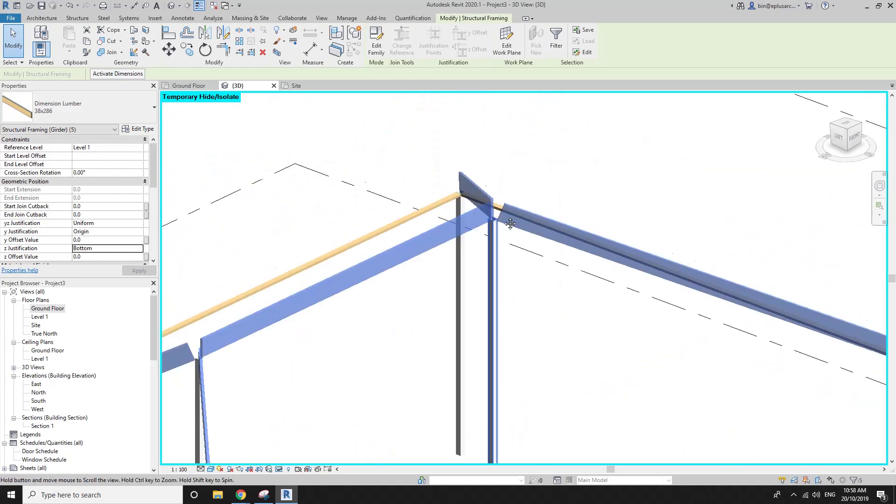
{"action": "middle_click_drag", "start_coordinate": [514, 140], "coordinate": [504, 196], "text": "shift"}
{"action": "scroll", "coordinate": [505, 210], "scroll_direction": "up", "scroll_amount": 3}
{"action": "scroll", "coordinate": [504, 220], "scroll_direction": "up", "scroll_amount": 2}
{"action": "left_click", "coordinate": [504, 217]}
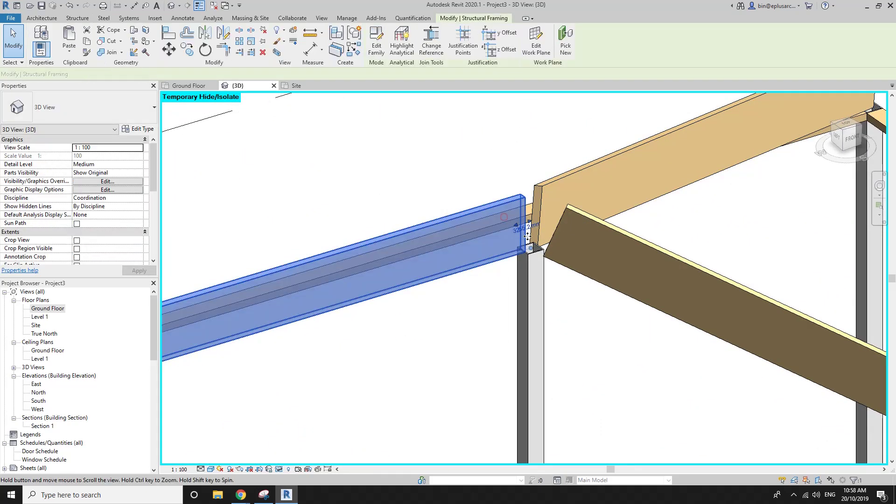
{"action": "mouse_move", "coordinate": [525, 219]}
{"action": "left_mouse_down"}
{"action": "mouse_move", "coordinate": [547, 220]}
{"action": "mouse_move", "coordinate": [542, 211]}
{"action": "left_mouse_up"}
{"action": "left_click", "coordinate": [593, 223]}
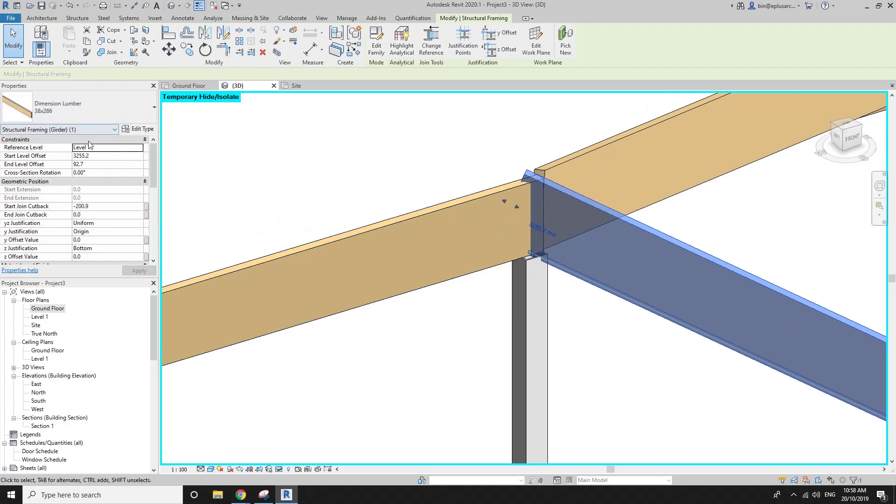
Cope one beam around the other at the joint and check the remaining joints.
{"action": "left_click", "coordinate": [113, 30]}
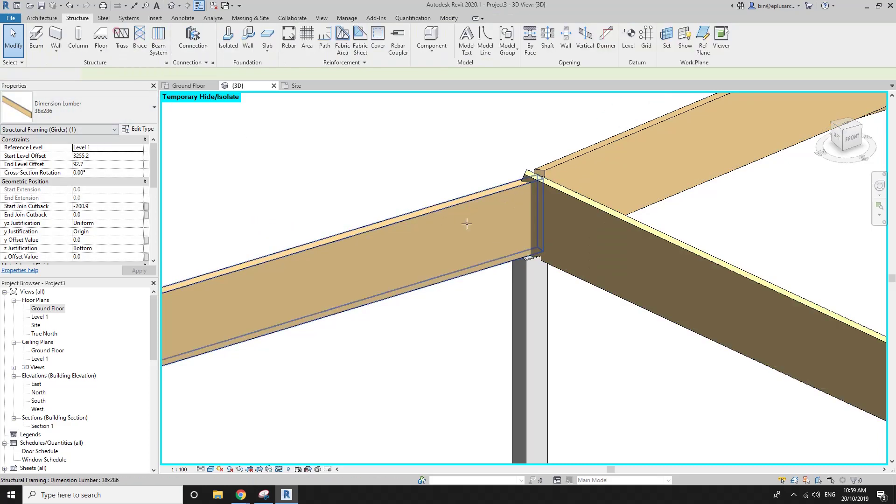
{"action": "left_click", "coordinate": [563, 223]}
{"action": "left_click", "coordinate": [476, 223]}
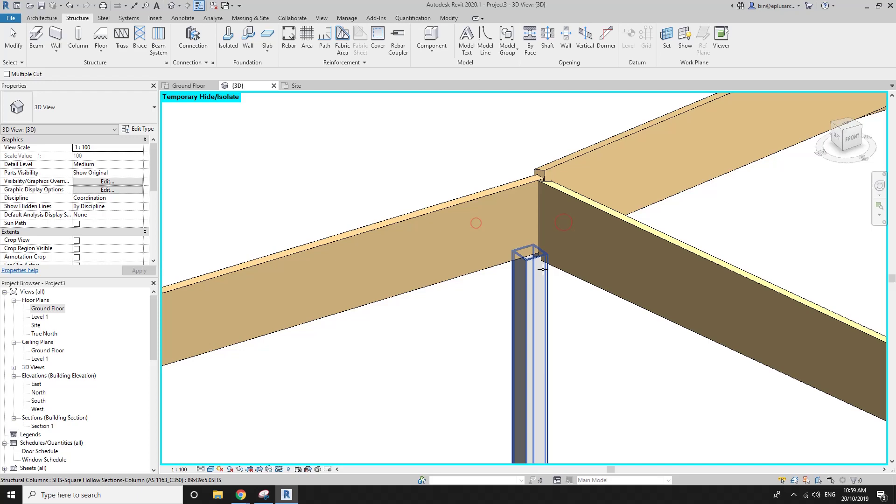
{"action": "key", "text": "Escape"}
{"action": "left_click", "coordinate": [577, 251]}
{"action": "mouse_move", "coordinate": [570, 262]}
{"action": "middle_mouse_down", "text": "shift"}
{"action": "mouse_move", "coordinate": [563, 287]}
{"action": "mouse_move", "coordinate": [405, 277]}
{"action": "mouse_move", "coordinate": [455, 270]}
{"action": "mouse_move", "coordinate": [376, 249]}
{"action": "middle_mouse_up", "text": "shift"}
{"action": "scroll", "coordinate": [376, 249], "scroll_direction": "down", "scroll_amount": 5}
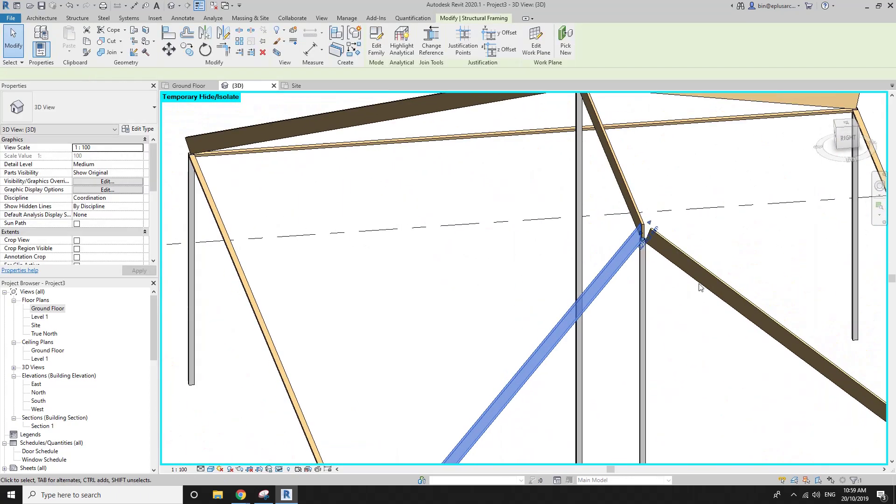
{"action": "key", "text": "Escape"}
Reset the temporary hide with HR so the walls and roof reappear.
{"action": "scroll", "coordinate": [592, 278], "scroll_direction": "down", "scroll_amount": 2}
{"action": "mouse_move", "coordinate": [596, 314]}
{"action": "middle_mouse_down", "text": "shift"}
{"action": "mouse_move", "coordinate": [493, 296]}
{"action": "mouse_move", "coordinate": [480, 283]}
{"action": "middle_mouse_up", "text": "shift"}
{"action": "scroll", "coordinate": [455, 267], "scroll_direction": "up", "scroll_amount": 2}
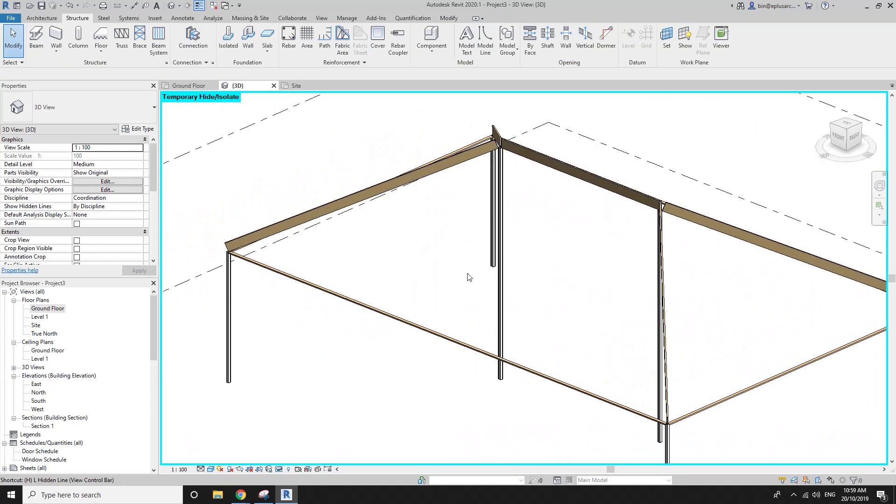
{"action": "key", "text": "h"}
{"action": "key", "text": "r"}
{"action": "scroll", "coordinate": [466, 267], "scroll_direction": "up", "scroll_amount": 1}
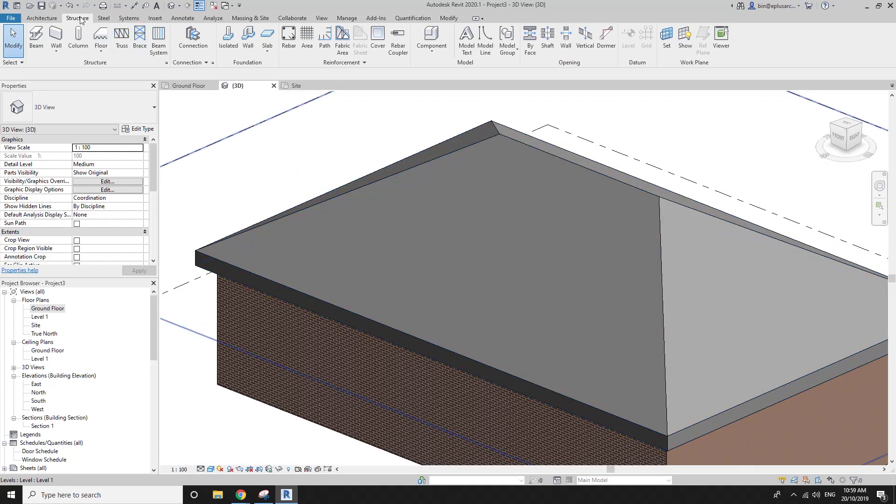
Start a Beam System sketch on a work plane picked from the roof face.
{"action": "left_click", "coordinate": [161, 40]}
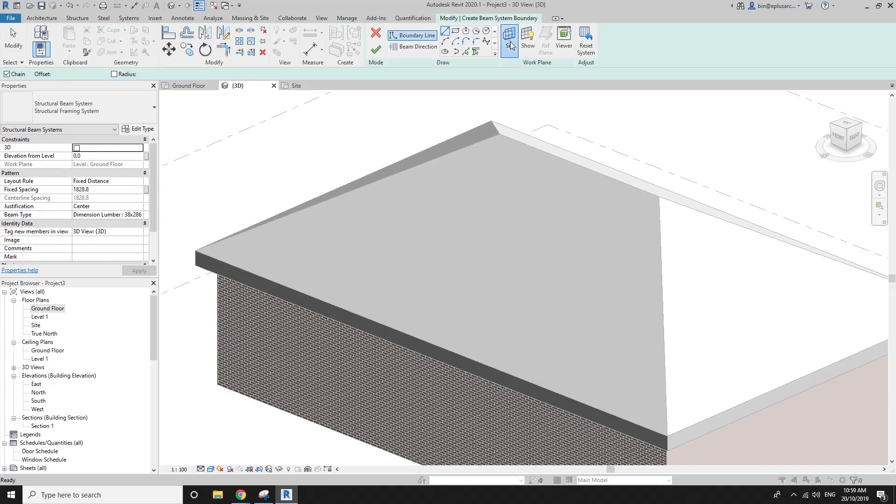
{"action": "left_click", "coordinate": [510, 45]}
{"action": "left_click", "coordinate": [420, 302]}
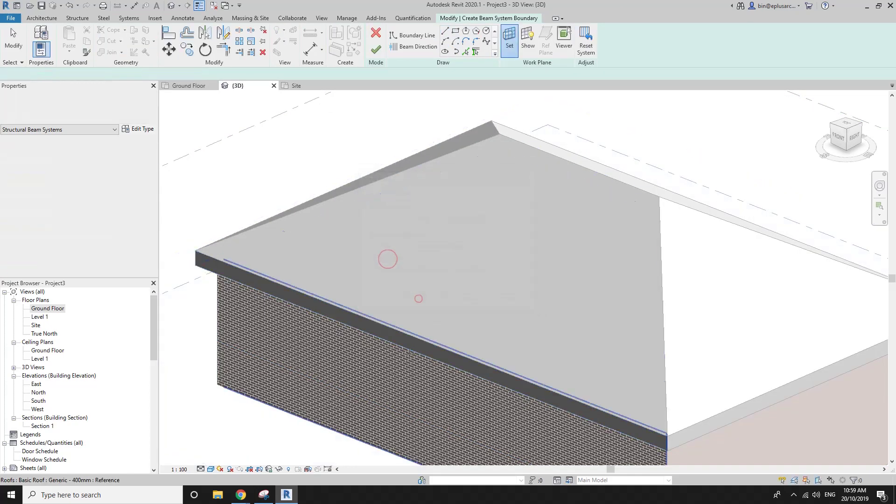
{"action": "left_click", "coordinate": [402, 344]}
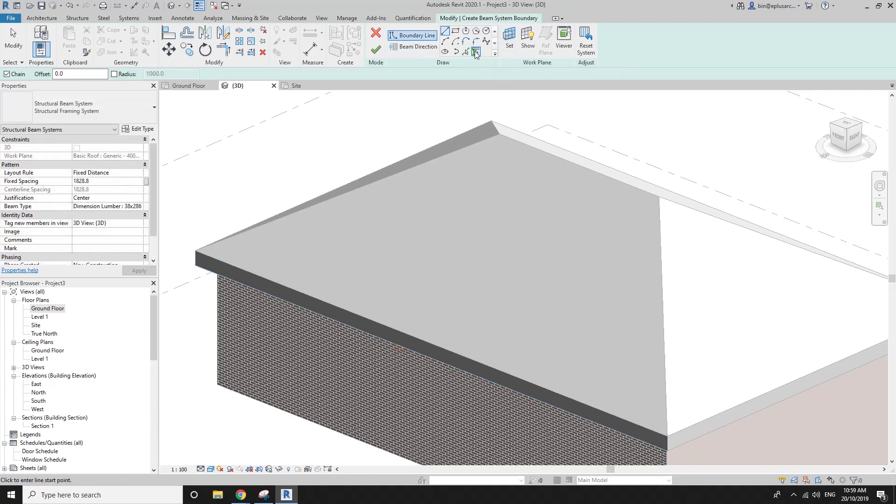
Bound the joist system by the hip, roof-edge and front beams, with joists running back to front.
{"action": "left_click", "coordinate": [476, 52]}
{"action": "key", "text": "w"}
{"action": "key", "text": "f"}
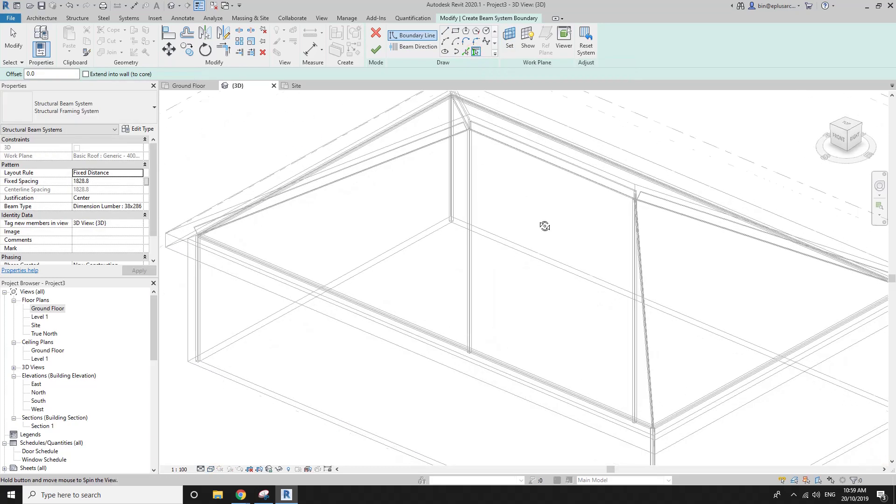
{"action": "left_click", "coordinate": [490, 135]}
{"action": "left_click", "coordinate": [454, 133]}
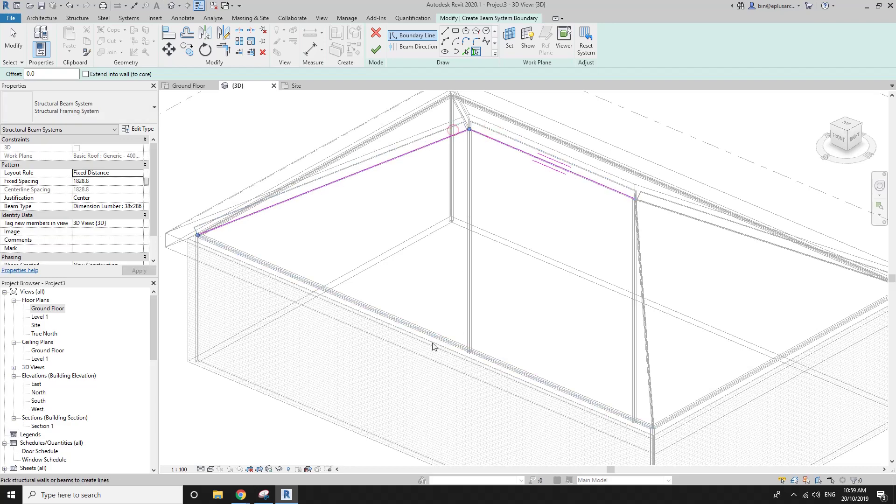
{"action": "left_click", "coordinate": [437, 338]}
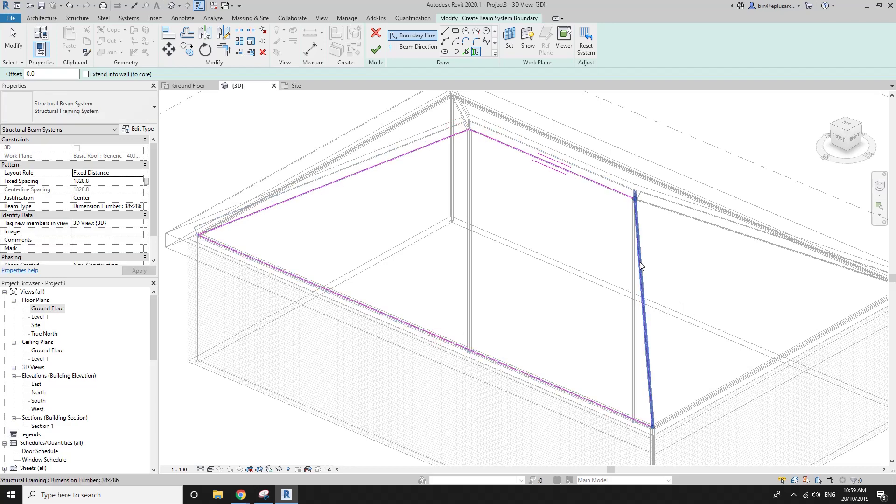
{"action": "middle_click_drag", "start_coordinate": [558, 295], "coordinate": [518, 260], "text": "shift"}
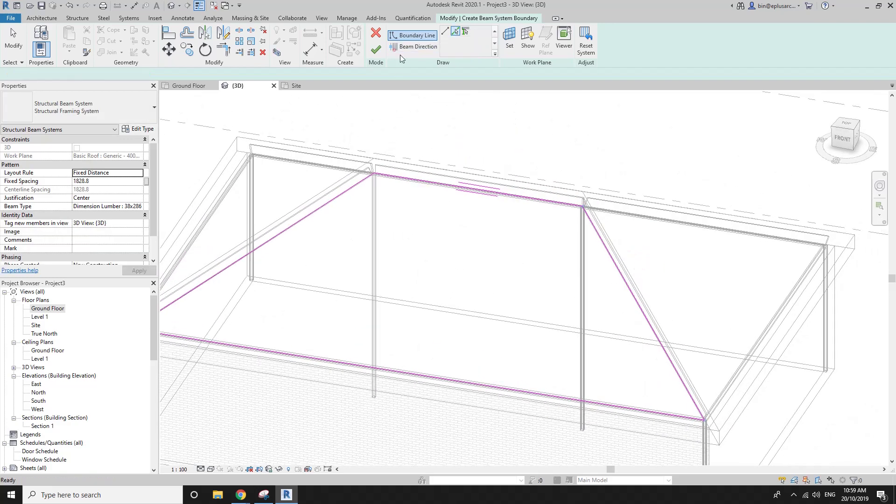
{"action": "left_click", "coordinate": [524, 197]}
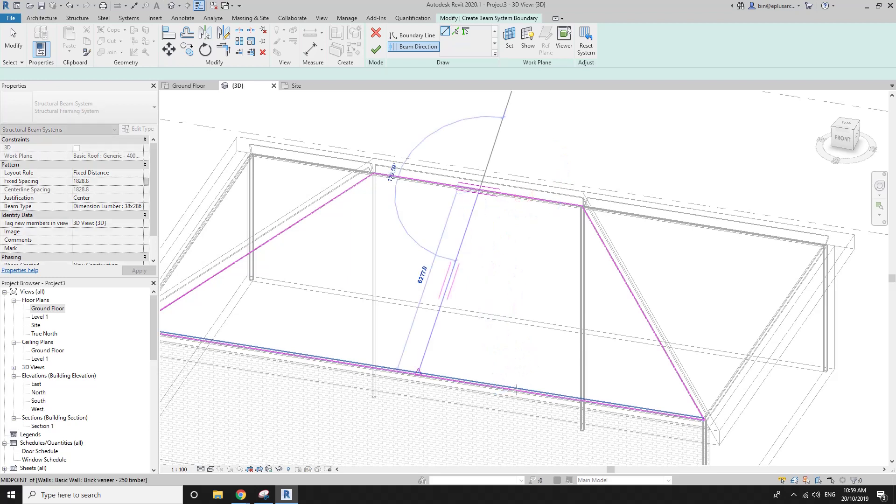
{"action": "left_click", "coordinate": [502, 389]}
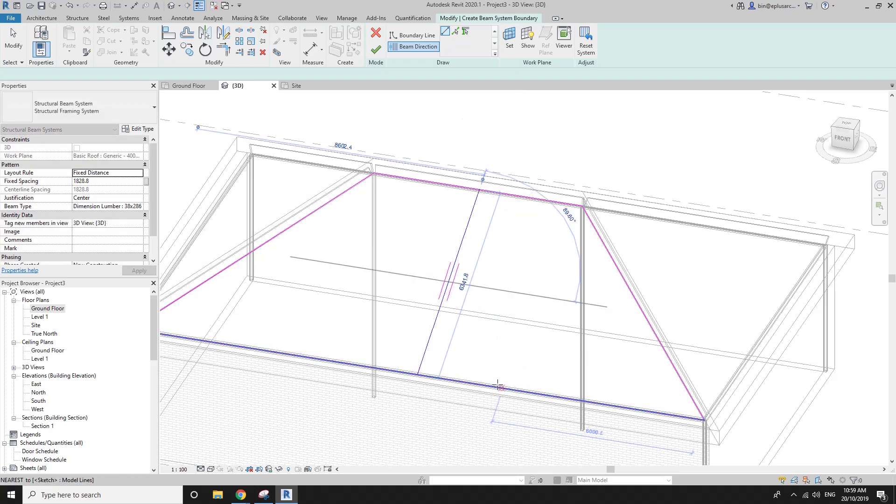
Give the joist system Maximum Spacing 600 with Dimension Lumber joists, then finish it.
{"action": "left_click", "coordinate": [139, 173]}
{"action": "left_click", "coordinate": [96, 195]}
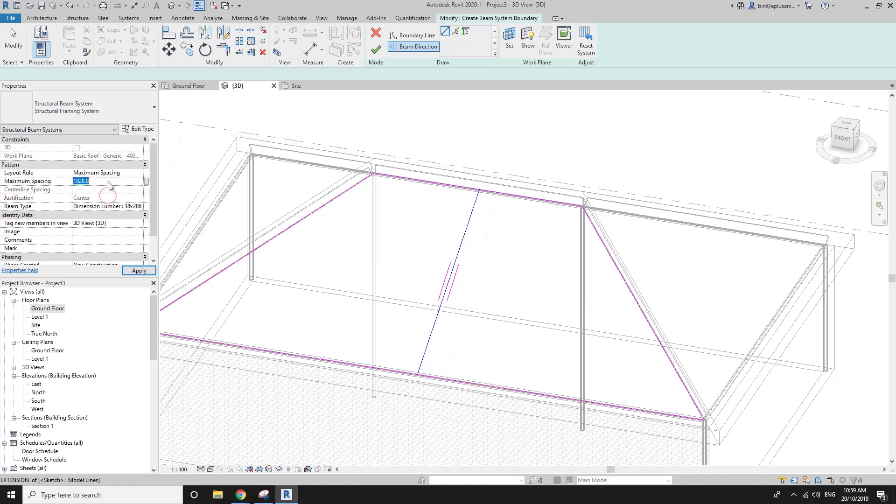
{"action": "left_click", "coordinate": [139, 207]}
{"action": "left_click", "coordinate": [134, 222]}
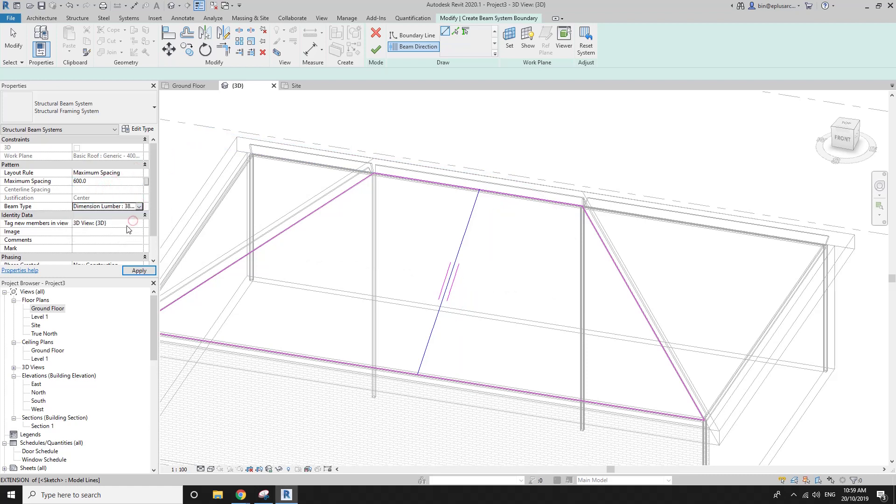
{"action": "left_click", "coordinate": [138, 270]}
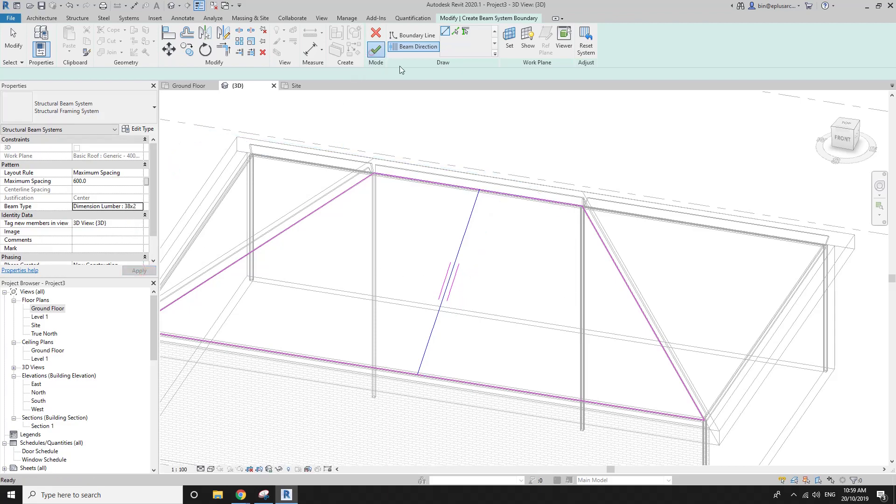
{"action": "left_click", "coordinate": [376, 49]}
{"action": "mouse_move", "coordinate": [467, 257]}
{"action": "middle_mouse_down", "text": "shift"}
{"action": "mouse_move", "coordinate": [505, 257]}
{"action": "mouse_move", "coordinate": [488, 200]}
{"action": "mouse_move", "coordinate": [530, 208]}
{"action": "middle_mouse_up", "text": "shift"}
Temporarily hide the roof to expose the joists beneath it.
{"action": "left_click", "coordinate": [515, 267]}
{"action": "key", "text": "h"}
{"action": "key", "text": "h"}
{"action": "scroll", "coordinate": [531, 208], "scroll_direction": "up", "scroll_amount": 3}
{"action": "left_click", "coordinate": [531, 208]}
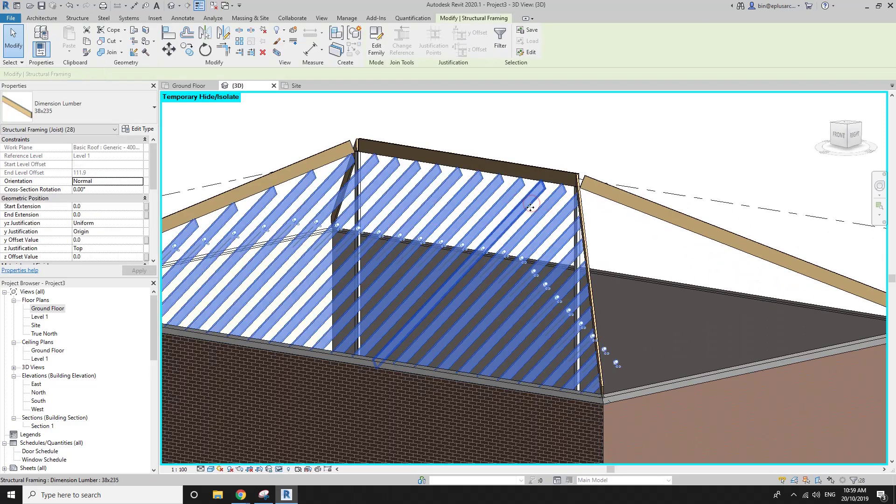
{"action": "scroll", "coordinate": [464, 253], "scroll_direction": "down", "scroll_amount": 3}
{"action": "key", "text": "Escape"}
Offset the joist system's front-wall boundary line by -450 so joists extend past the wall.
{"action": "mouse_move", "coordinate": [463, 253]}
{"action": "middle_mouse_down", "text": "shift"}
{"action": "mouse_move", "coordinate": [439, 261]}
{"action": "mouse_move", "coordinate": [487, 280]}
{"action": "middle_mouse_up", "text": "shift"}
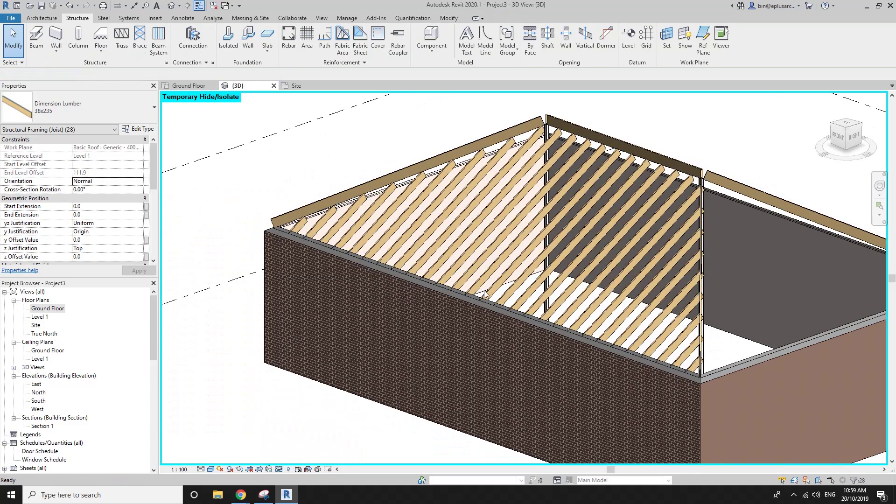
{"action": "key", "text": "Tab"}
{"action": "left_click", "coordinate": [486, 278]}
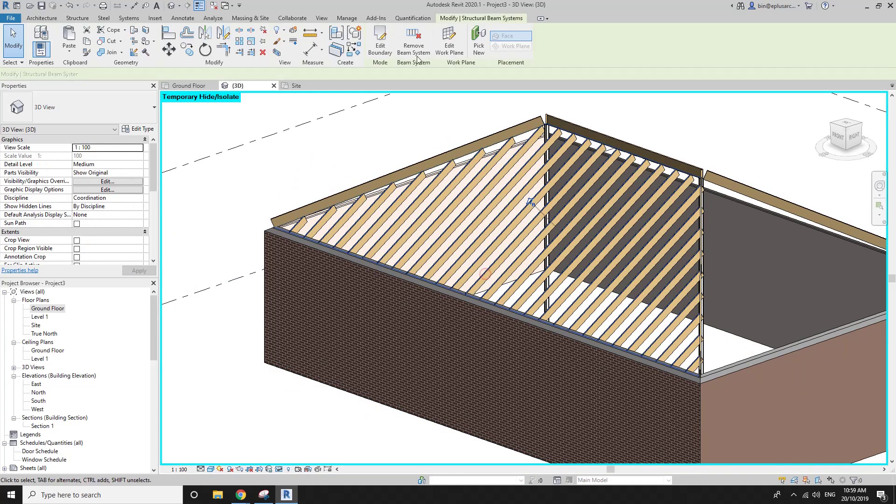
{"action": "left_click", "coordinate": [383, 41]}
{"action": "left_click", "coordinate": [430, 284]}
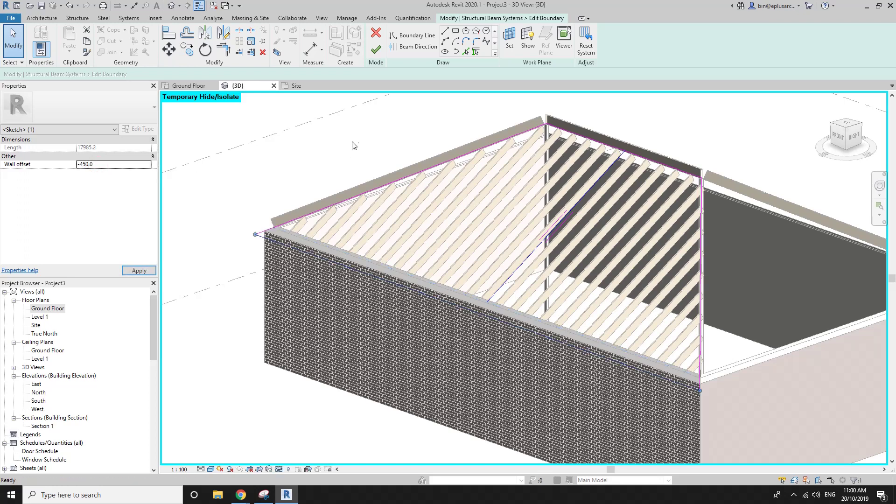
{"action": "left_click", "coordinate": [375, 49]}
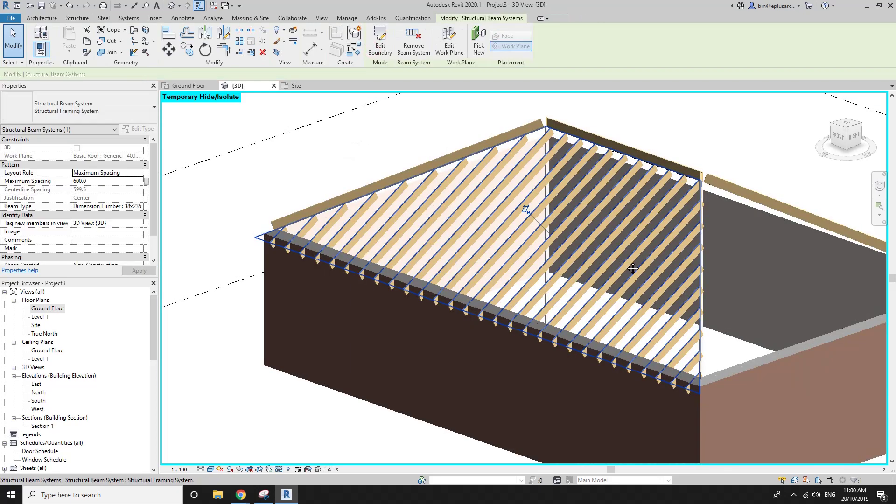
{"action": "key", "text": "Escape"}
{"action": "left_click", "coordinate": [673, 317]}
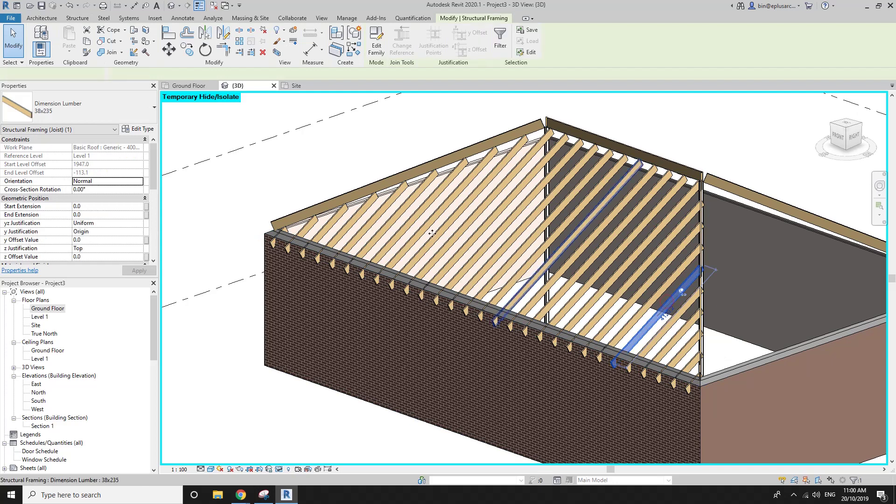
Set the selected joists' z Justification to Bottom.
{"action": "scroll", "coordinate": [124, 224], "scroll_direction": "down", "scroll_amount": 4}
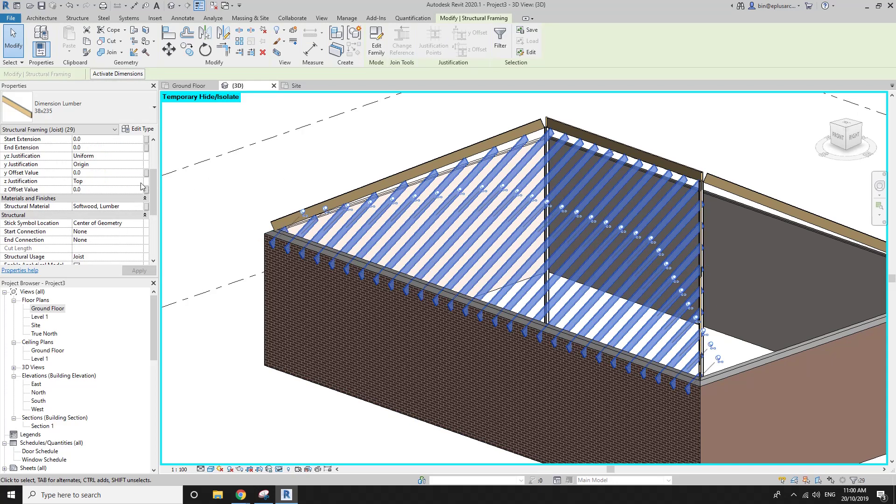
{"action": "left_click", "coordinate": [138, 181]}
{"action": "left_click", "coordinate": [105, 211]}
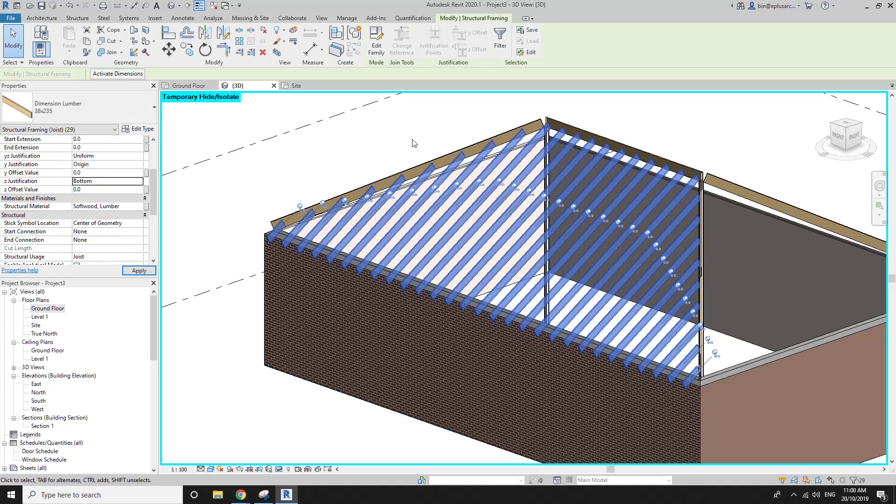
{"action": "left_click", "coordinate": [412, 143]}
{"action": "middle_click_drag", "start_coordinate": [412, 143], "coordinate": [672, 185], "text": "shift"}
{"action": "scroll", "coordinate": [656, 170], "scroll_direction": "up", "scroll_amount": 5}
Extend one joist's end up to the hip beam.
{"action": "left_click", "coordinate": [597, 169]}
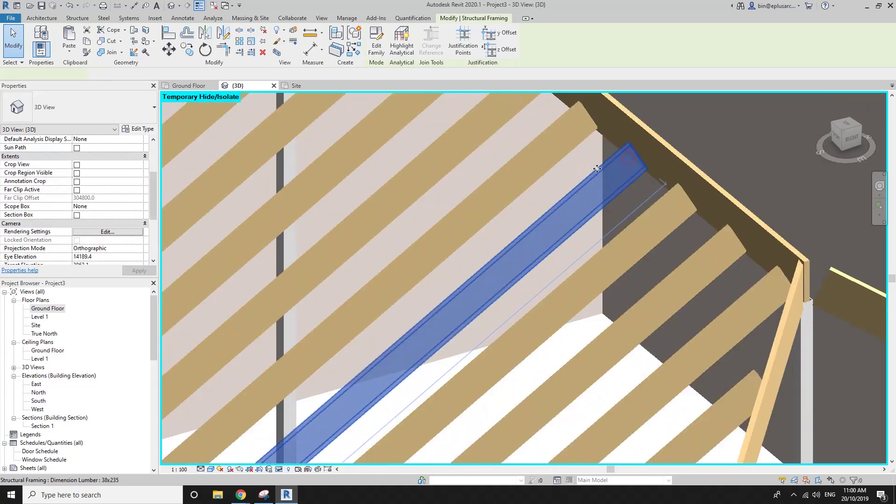
{"action": "scroll", "coordinate": [400, 345], "scroll_direction": "down", "scroll_amount": 3}
{"action": "scroll", "coordinate": [622, 172], "scroll_direction": "up", "scroll_amount": 3}
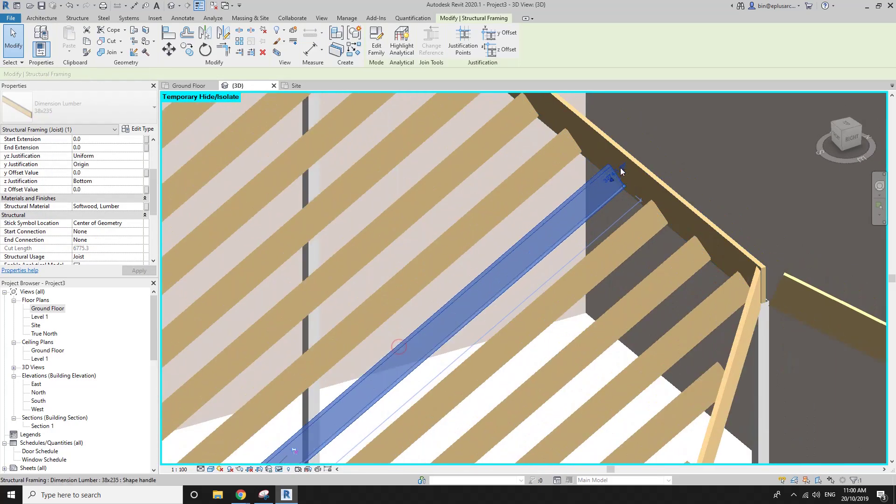
{"action": "left_click_drag", "start_coordinate": [631, 166], "coordinate": [637, 160]}
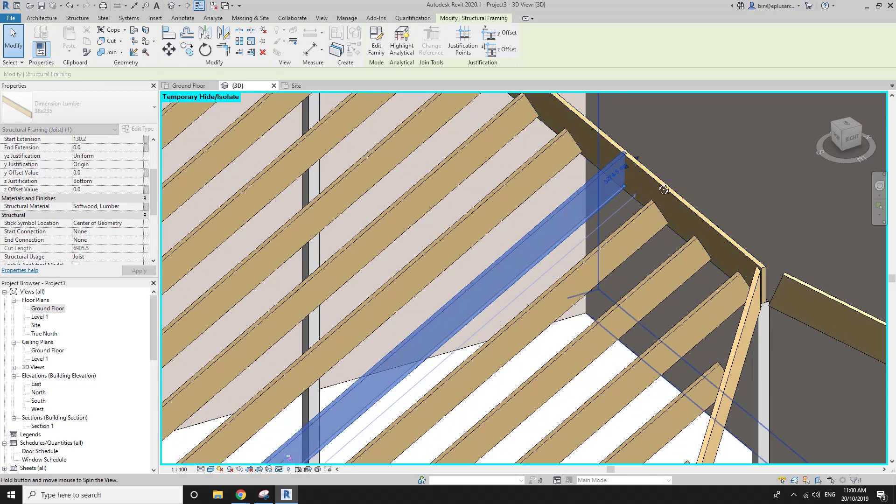
{"action": "mouse_move", "coordinate": [638, 160]}
{"action": "middle_mouse_down", "text": "shift"}
{"action": "mouse_move", "coordinate": [630, 184]}
{"action": "mouse_move", "coordinate": [575, 179]}
{"action": "middle_mouse_up", "text": "shift"}
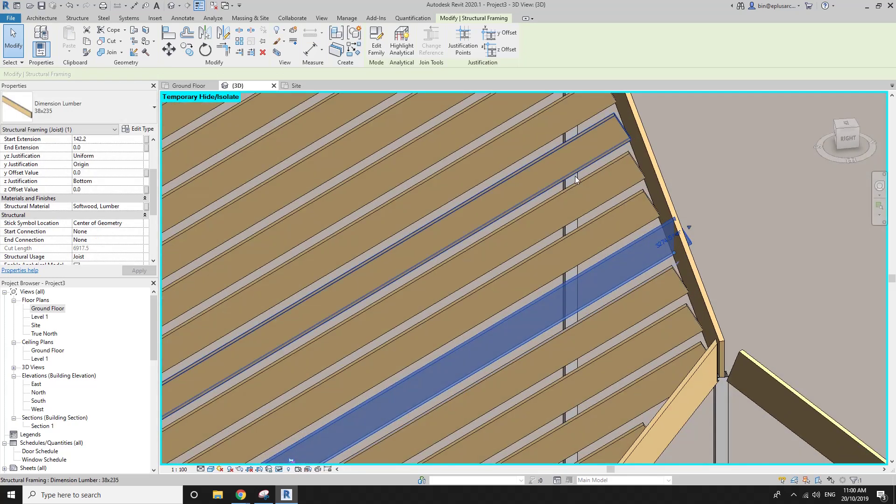
Cope the extended joist against the hip beam with coping distance 0 and z offset -10.
{"action": "left_click", "coordinate": [117, 33]}
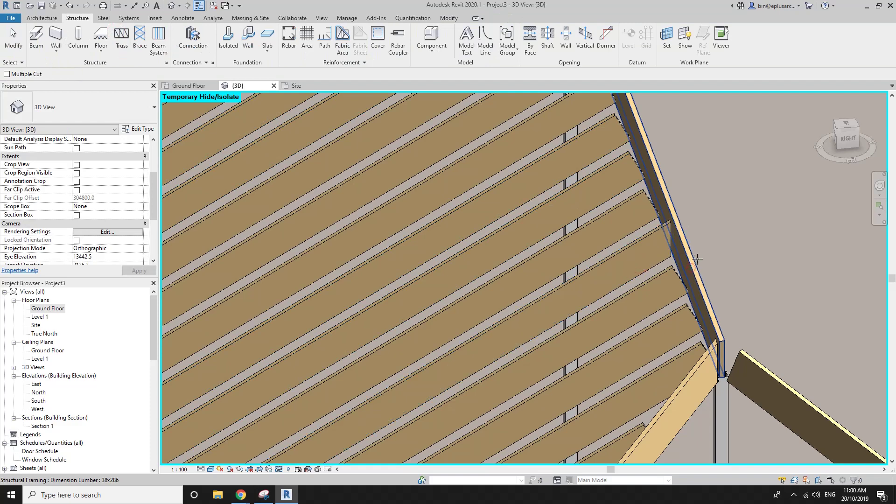
{"action": "scroll", "coordinate": [684, 237], "scroll_direction": "up", "scroll_amount": 3}
{"action": "left_click", "coordinate": [629, 210]}
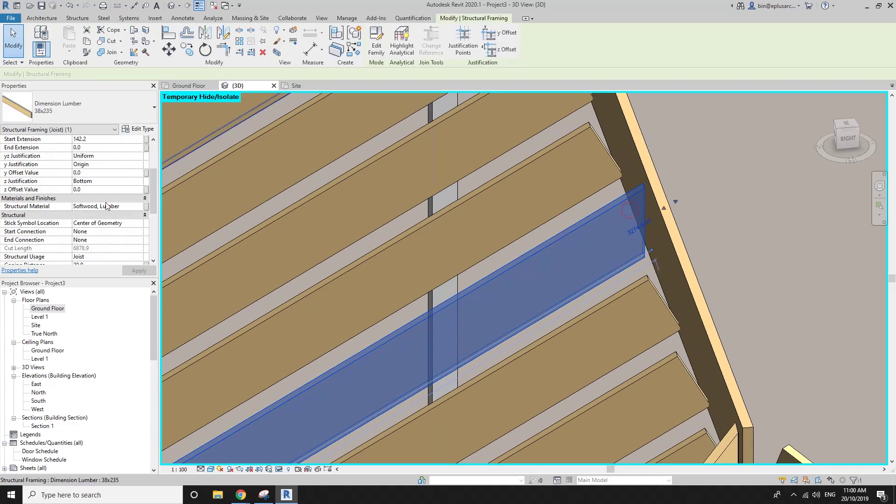
{"action": "scroll", "coordinate": [110, 215], "scroll_direction": "down", "scroll_amount": 3}
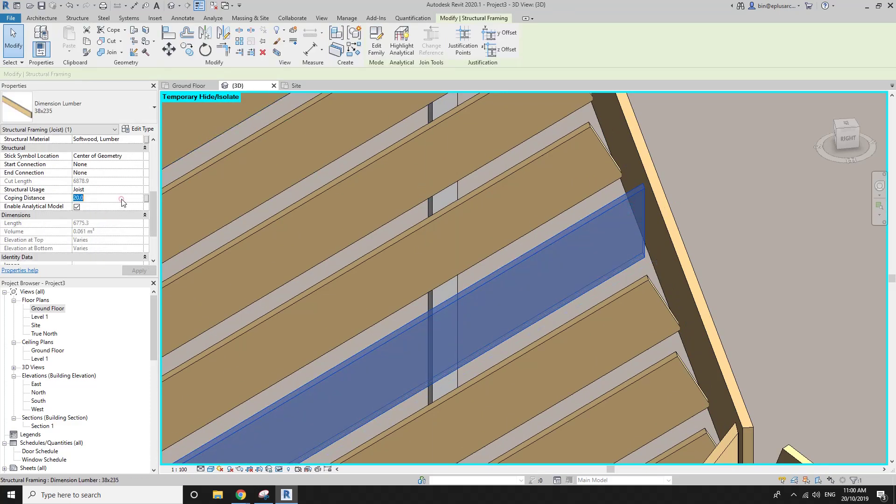
{"action": "type", "text": "0"}
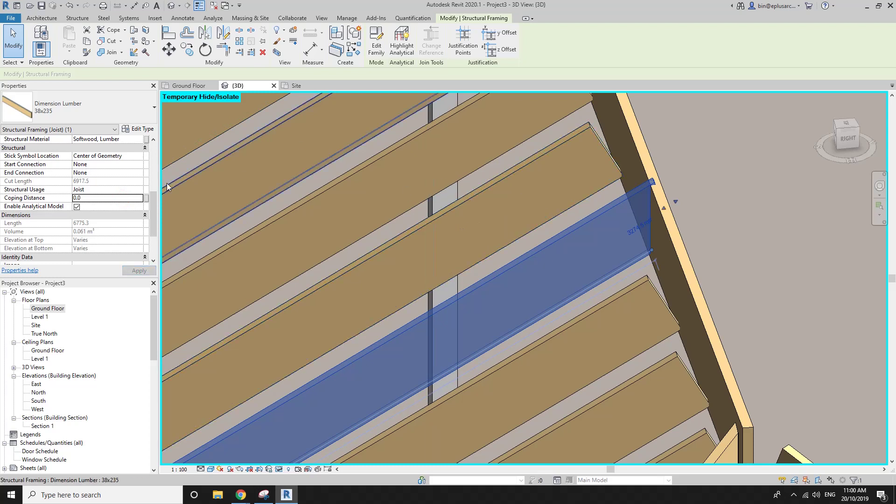
{"action": "scroll", "coordinate": [145, 197], "scroll_direction": "up", "scroll_amount": 5}
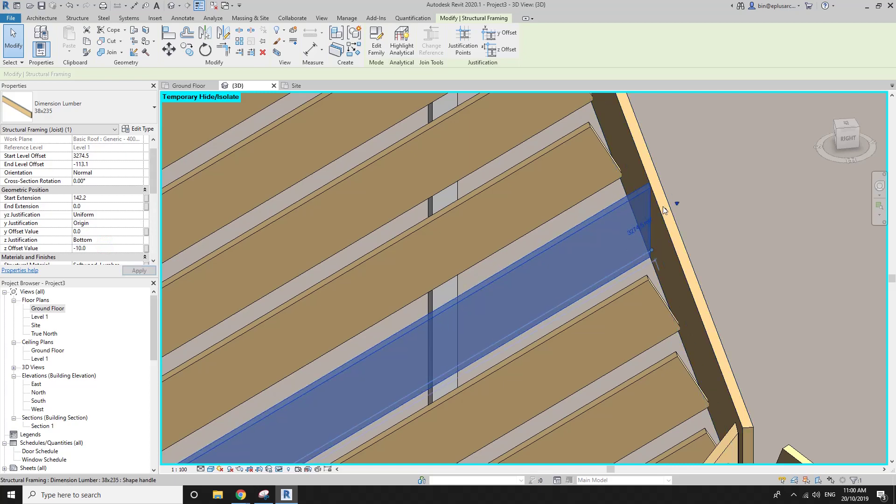
{"action": "key", "text": "Escape"}
{"action": "middle_click_drag", "start_coordinate": [663, 206], "coordinate": [688, 285], "text": "shift"}
{"action": "scroll", "coordinate": [692, 354], "scroll_direction": "down", "scroll_amount": 3}
Begin a joist beam system using Pick a plane, then abandon that first sketch.
{"action": "scroll", "coordinate": [692, 354], "scroll_direction": "down", "scroll_amount": 3}
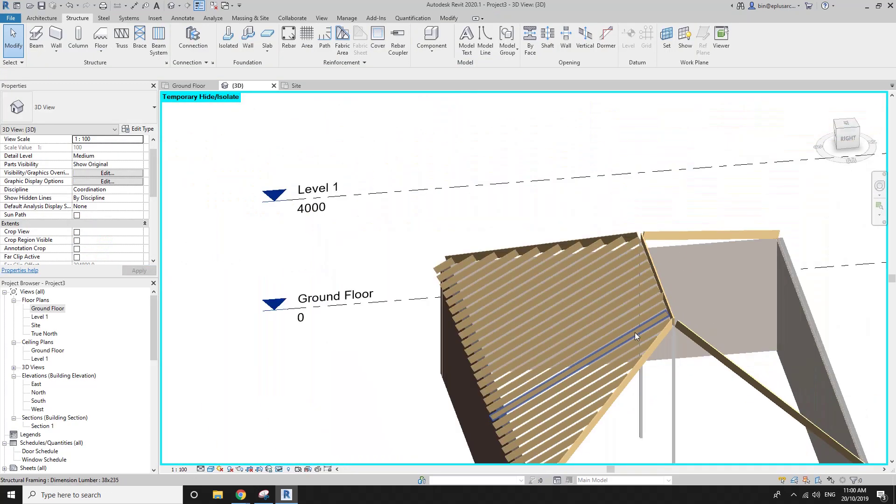
{"action": "mouse_move", "coordinate": [635, 333]}
{"action": "middle_mouse_down", "text": "shift"}
{"action": "mouse_move", "coordinate": [656, 331]}
{"action": "mouse_move", "coordinate": [529, 285]}
{"action": "middle_mouse_up", "text": "shift"}
{"action": "scroll", "coordinate": [464, 230], "scroll_direction": "up", "scroll_amount": 1}
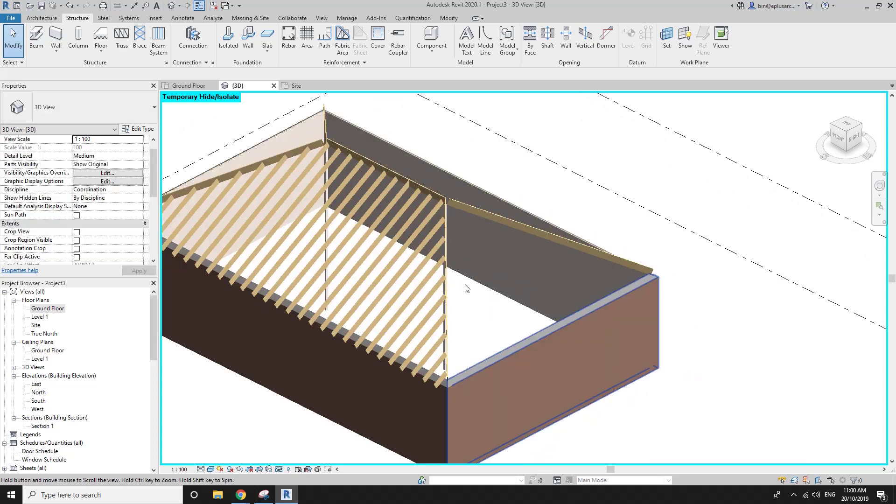
{"action": "left_click", "coordinate": [159, 40]}
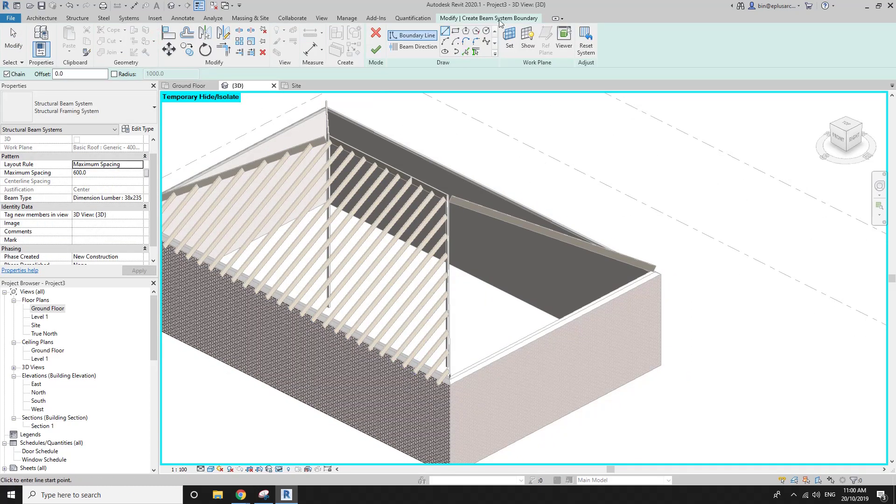
{"action": "left_click", "coordinate": [509, 35]}
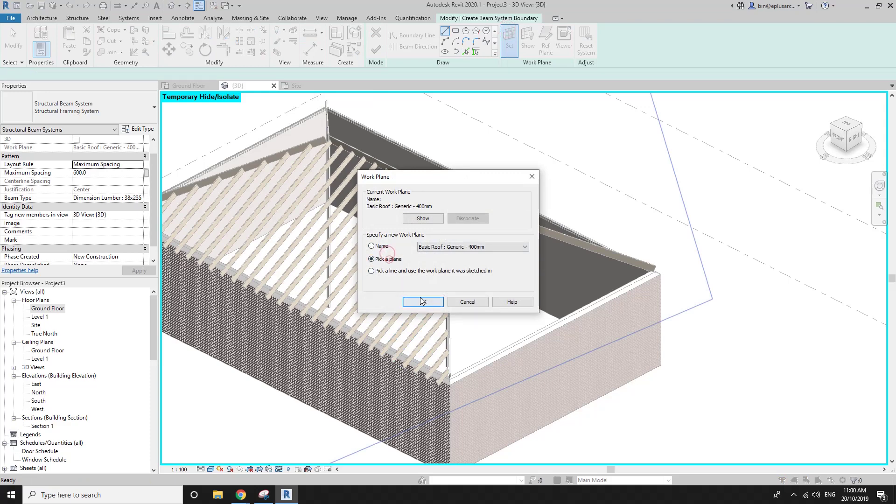
{"action": "left_click", "coordinate": [422, 301]}
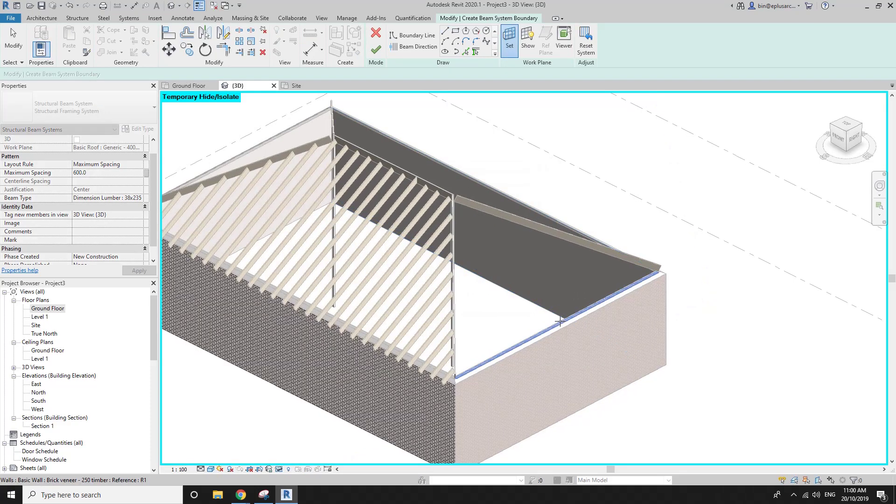
{"action": "left_click", "coordinate": [383, 35]}
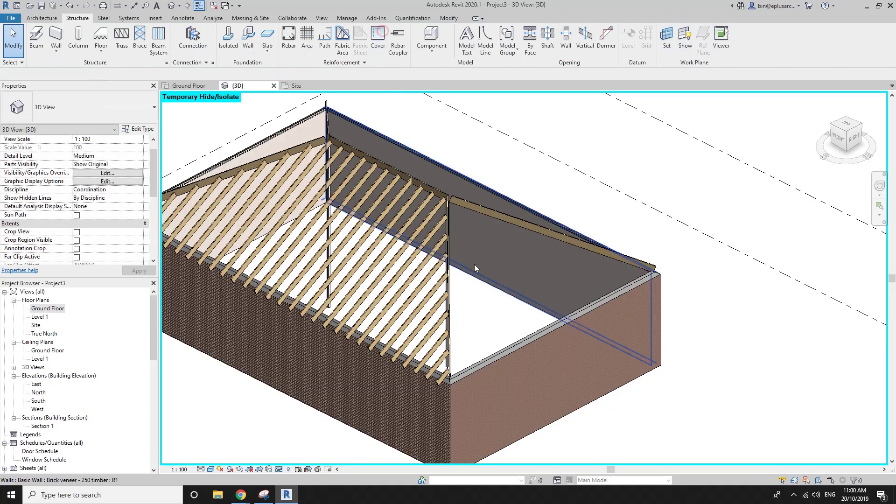
Unhide the roof and set a new joist system's work plane on the triangular hip face.
{"action": "key", "text": "h"}
{"action": "key", "text": "r"}
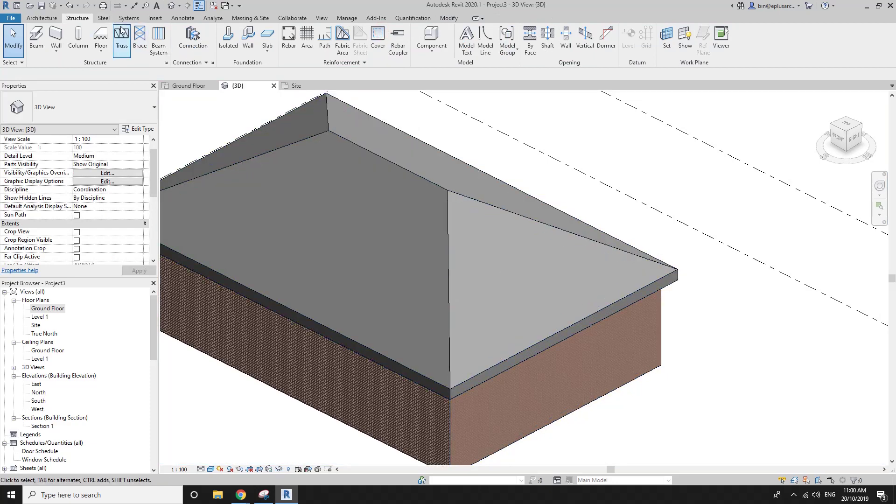
{"action": "left_click", "coordinate": [158, 40]}
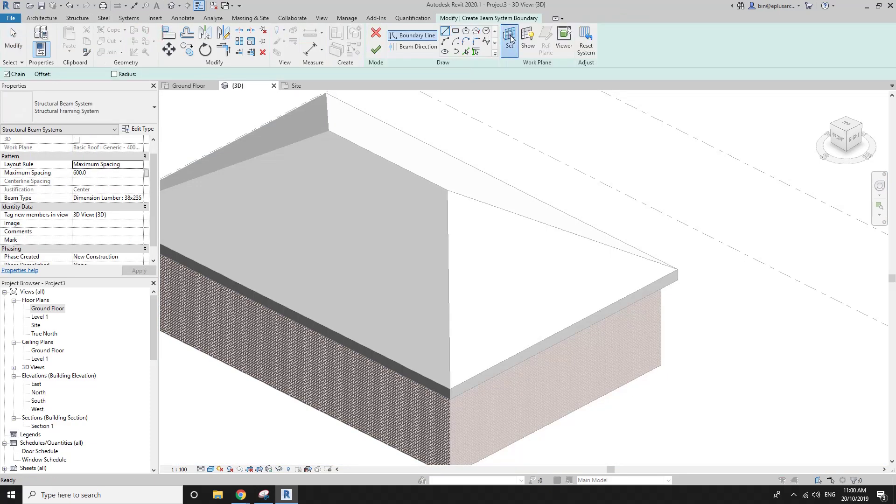
{"action": "left_click", "coordinate": [510, 39]}
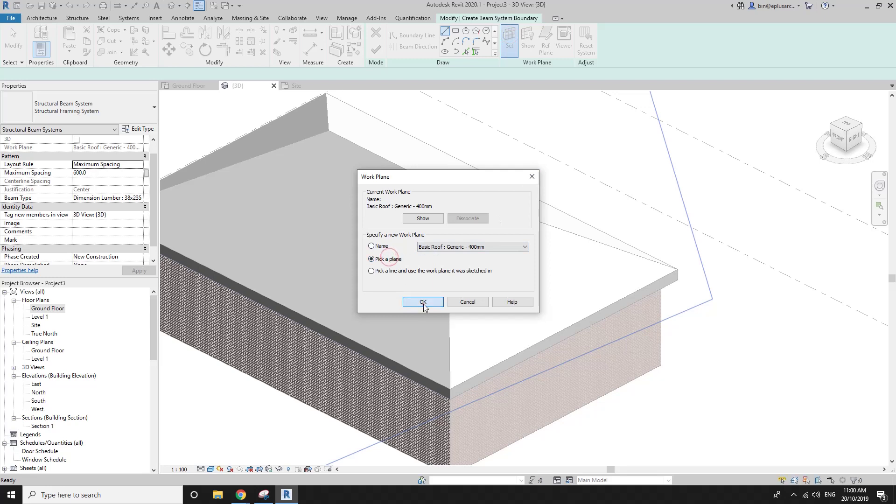
{"action": "left_click", "coordinate": [424, 302]}
{"action": "left_click", "coordinate": [542, 350]}
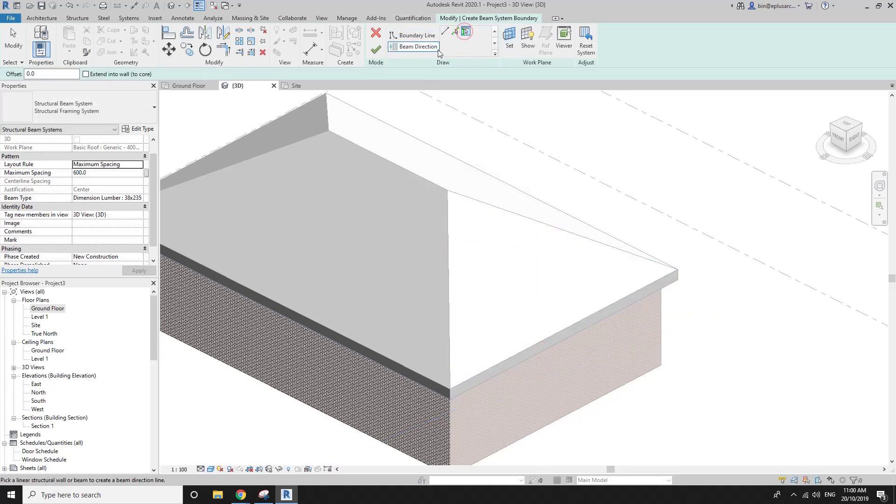
Set the hip-face joists' beam direction from apex to eave midpoint and finish the system.
{"action": "left_click", "coordinate": [415, 35]}
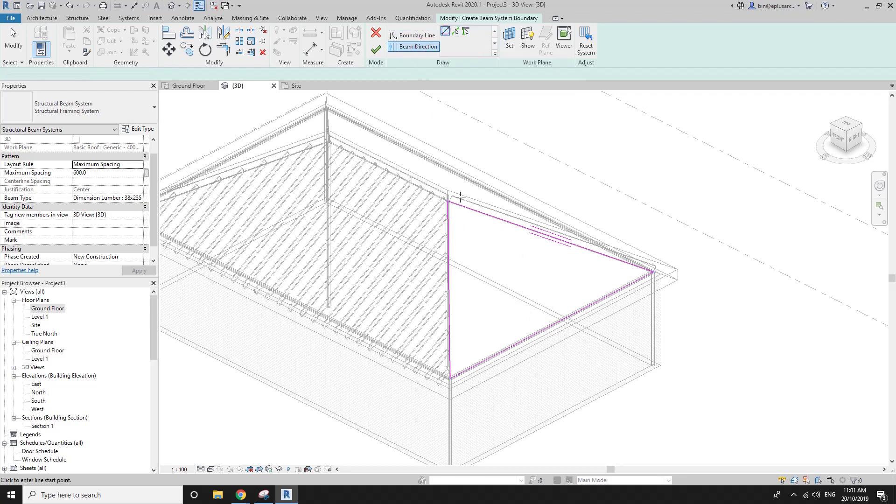
{"action": "scroll", "coordinate": [460, 197], "scroll_direction": "up", "scroll_amount": 2}
{"action": "scroll", "coordinate": [426, 201], "scroll_direction": "up", "scroll_amount": 5}
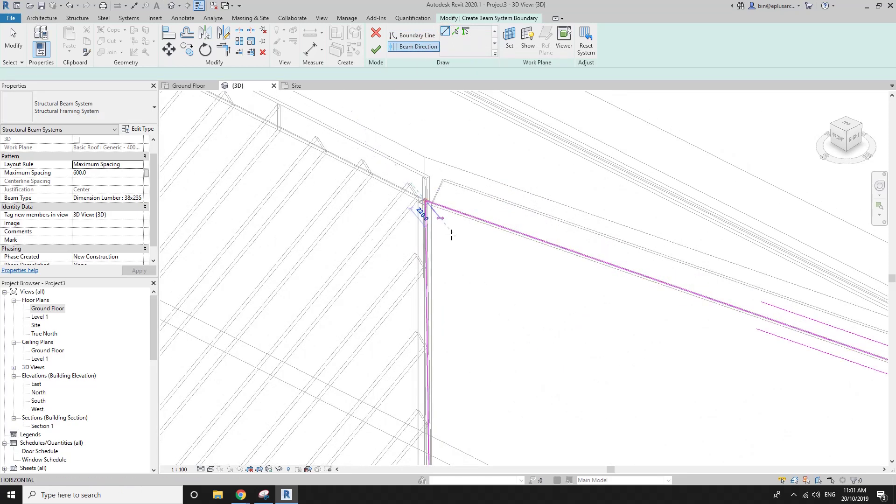
{"action": "scroll", "coordinate": [451, 235], "scroll_direction": "down", "scroll_amount": 5}
{"action": "scroll", "coordinate": [423, 203], "scroll_direction": "up", "scroll_amount": 2}
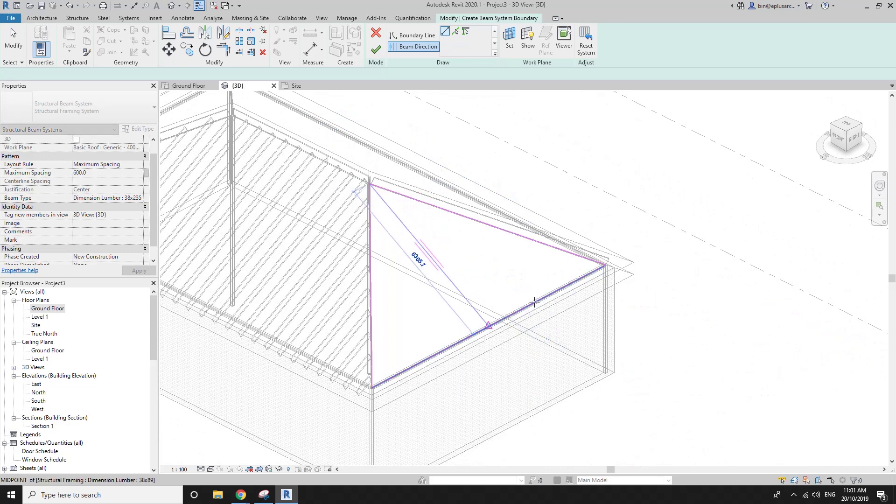
{"action": "scroll", "coordinate": [541, 304], "scroll_direction": "up", "scroll_amount": 3}
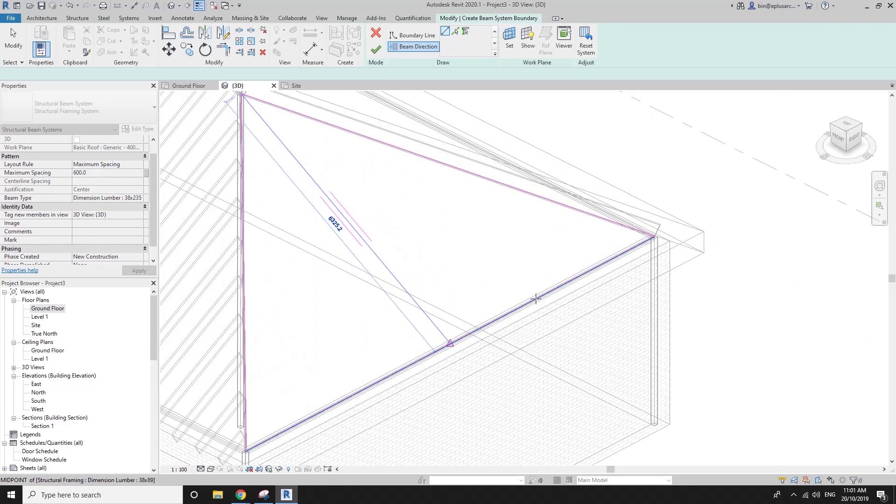
{"action": "left_click", "coordinate": [535, 298]}
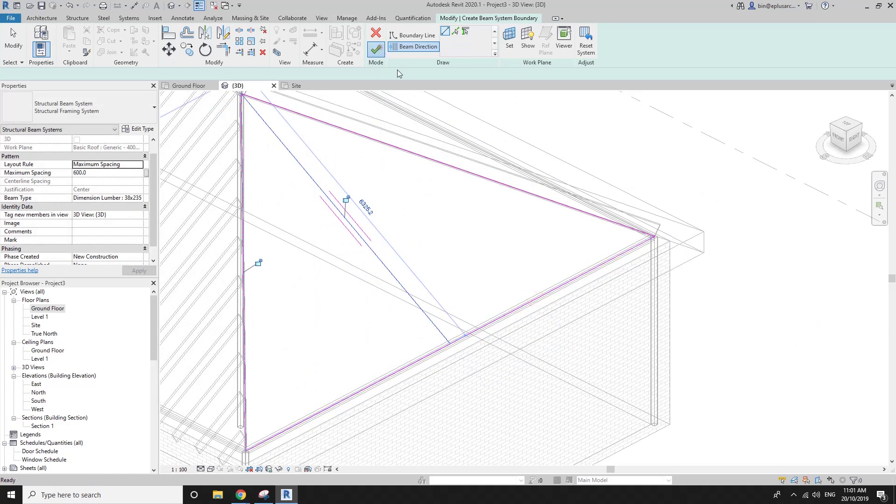
{"action": "left_click", "coordinate": [376, 49]}
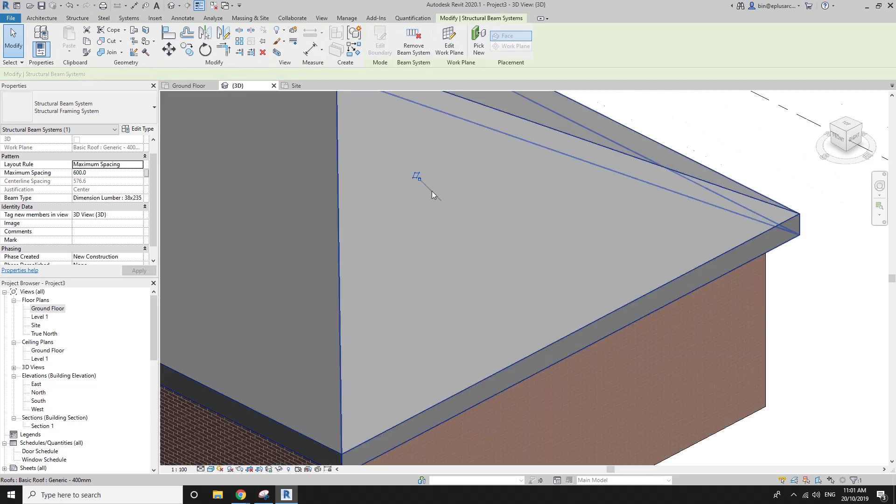
Temporarily hide the roof to expose the hip-end rafters.
{"action": "key", "text": "Escape"}
{"action": "left_click", "coordinate": [449, 224]}
{"action": "key", "text": "h"}
{"action": "key", "text": "h"}
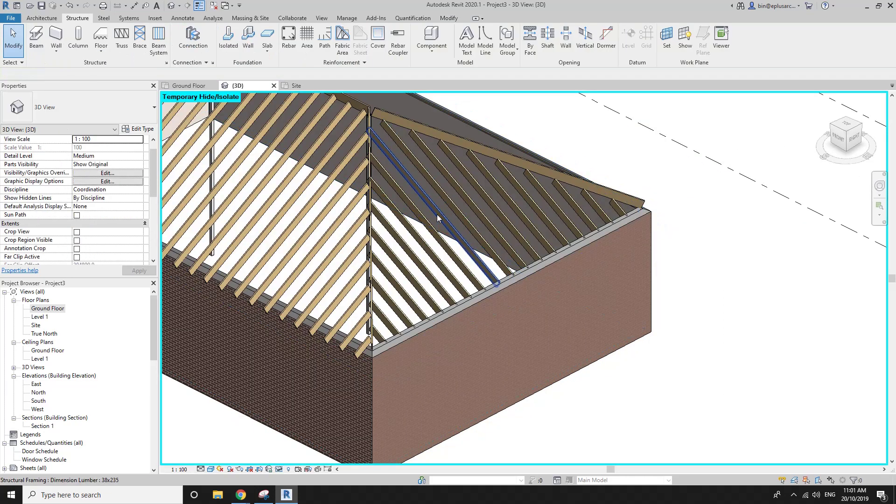
Apply a -450 wall offset to the hip-end joist system's boundary.
{"action": "key", "text": "Tab"}
{"action": "left_click", "coordinate": [439, 212]}
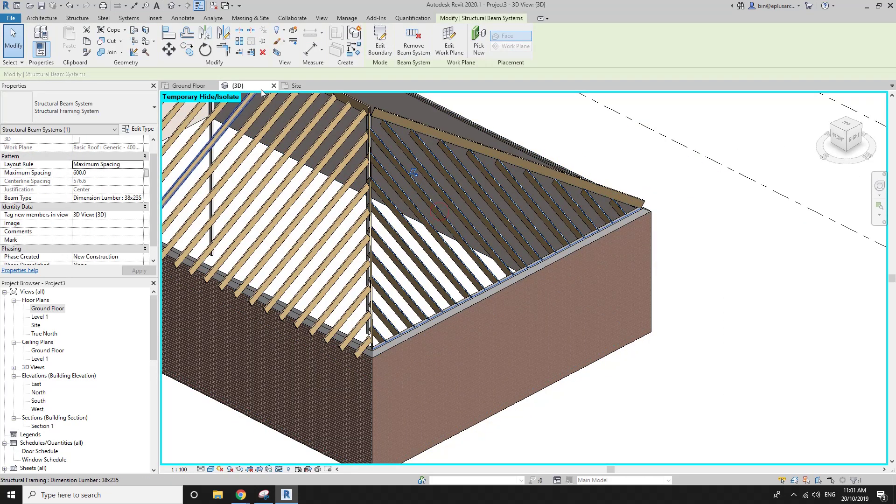
{"action": "left_click", "coordinate": [381, 43]}
{"action": "type", "text": "-450"}
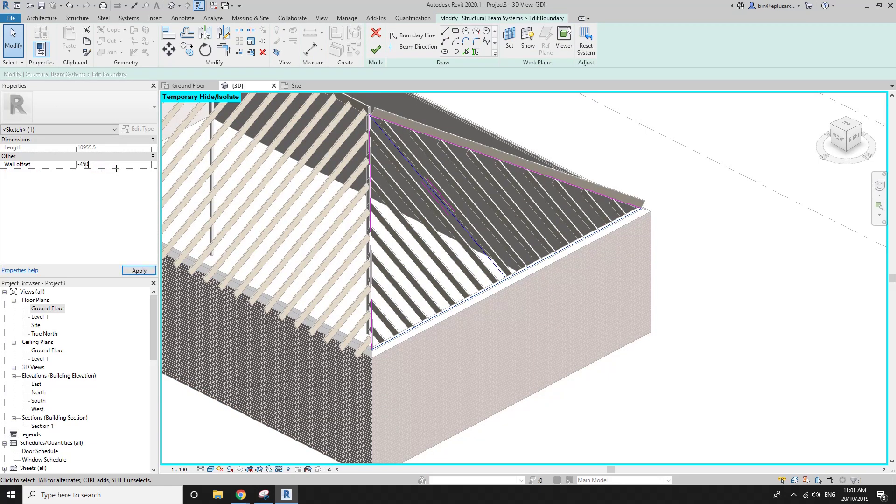
{"action": "key", "text": "Return"}
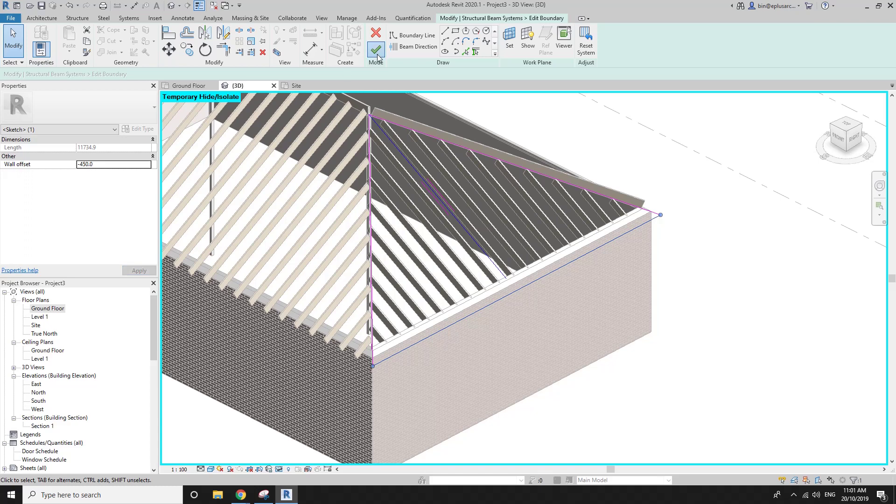
{"action": "left_click", "coordinate": [376, 48]}
Set the 48 hip-face joists' z Justification to Bottom.
{"action": "scroll", "coordinate": [418, 286], "scroll_direction": "up", "scroll_amount": 3}
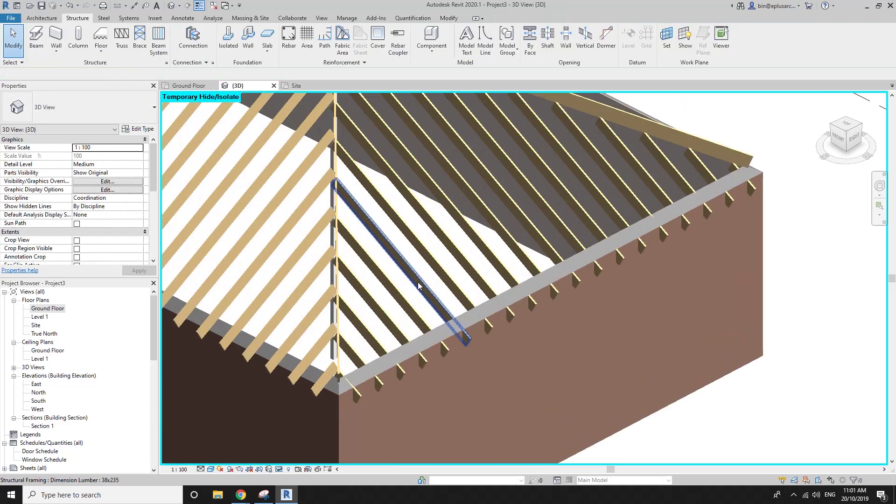
{"action": "left_click", "coordinate": [419, 286]}
{"action": "scroll", "coordinate": [119, 240], "scroll_direction": "down", "scroll_amount": 1}
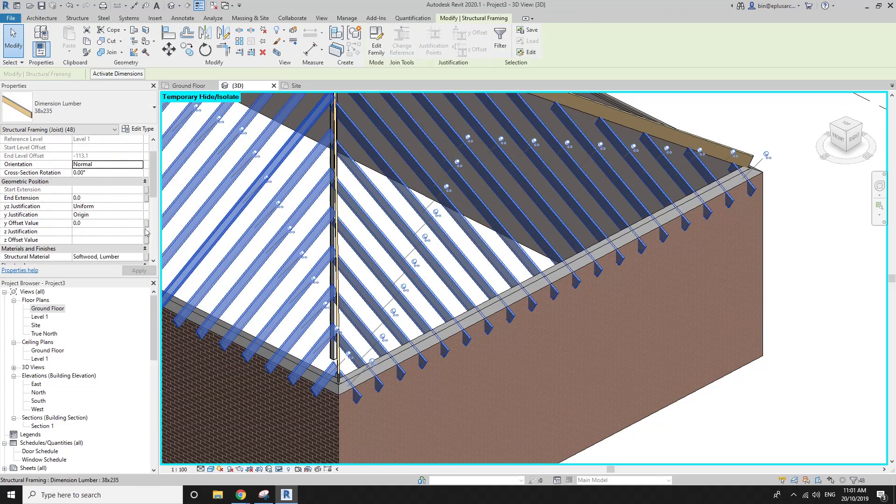
{"action": "left_click", "coordinate": [139, 232]}
{"action": "left_click", "coordinate": [86, 254]}
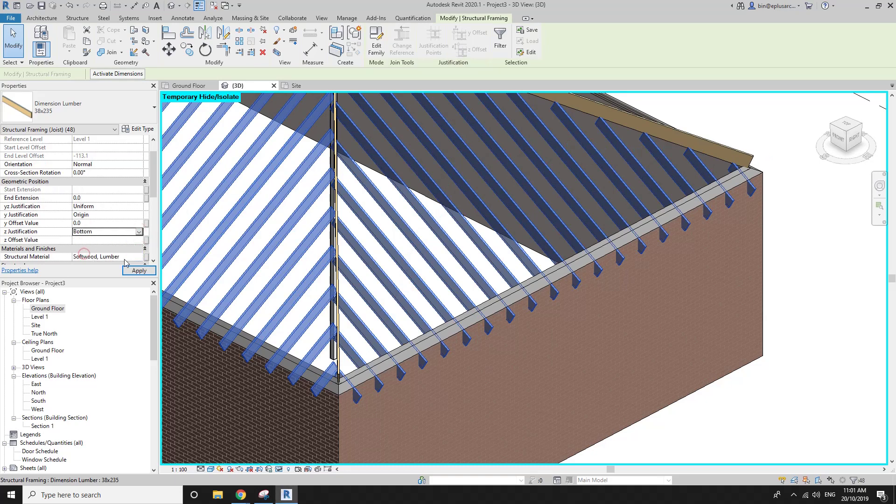
{"action": "key", "text": "Escape"}
{"action": "scroll", "coordinate": [488, 184], "scroll_direction": "down", "scroll_amount": 5}
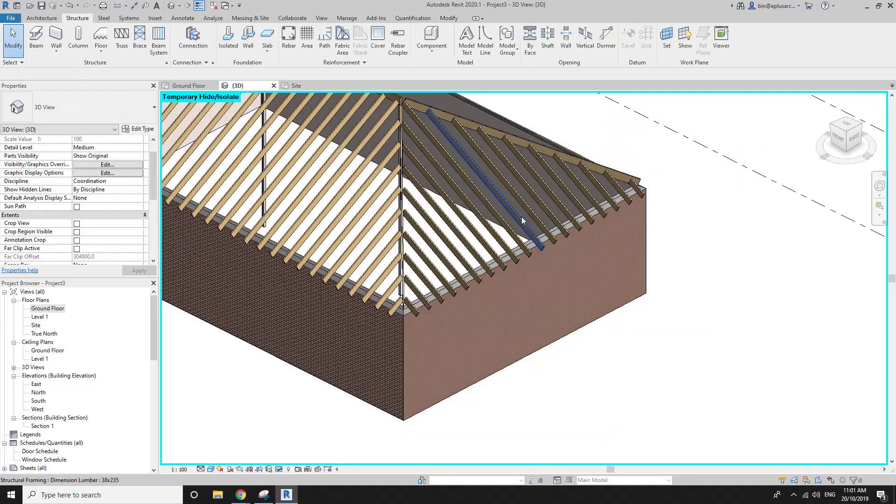
Orbit around the house to review the framing and inspect a rafter.
{"action": "mouse_move", "coordinate": [522, 217]}
{"action": "middle_mouse_down", "text": "shift"}
{"action": "mouse_move", "coordinate": [474, 131]}
{"action": "mouse_move", "coordinate": [496, 208]}
{"action": "middle_mouse_up", "text": "shift"}
{"action": "scroll", "coordinate": [496, 209], "scroll_direction": "up", "scroll_amount": 3}
{"action": "scroll", "coordinate": [496, 209], "scroll_direction": "down", "scroll_amount": 4}
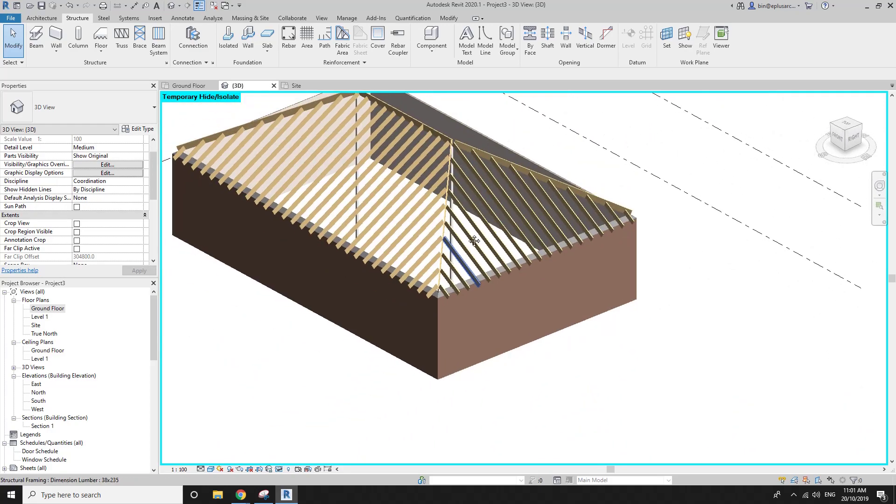
{"action": "right_click", "coordinate": [513, 250]}
{"action": "left_click", "coordinate": [542, 342]}
{"action": "key", "text": "Escape"}
{"action": "right_click", "coordinate": [280, 179]}
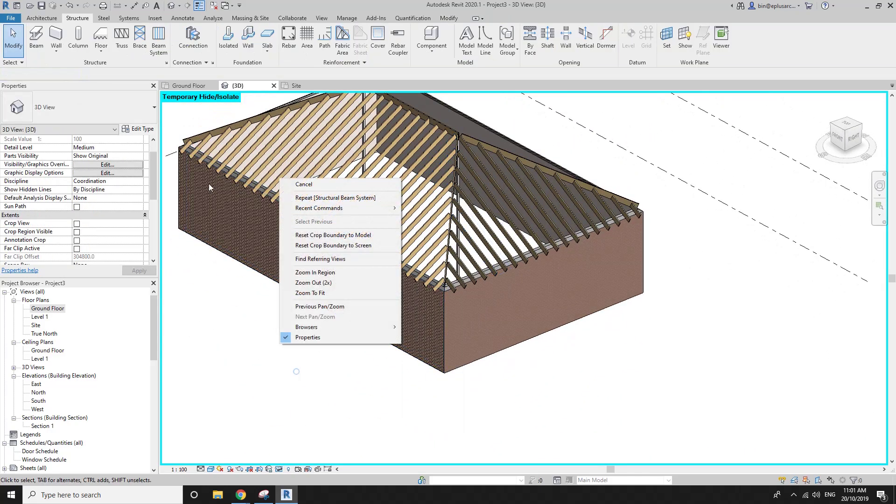
{"action": "left_click", "coordinate": [696, 344]}
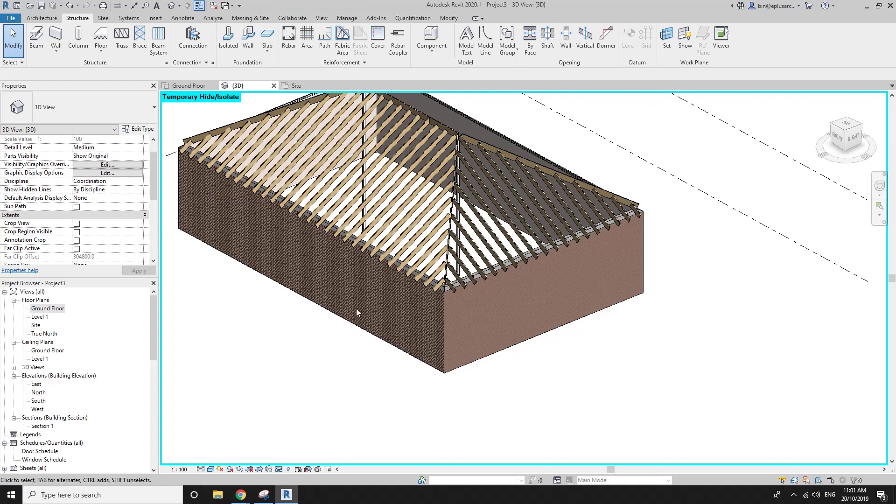
Restore the roof, temporarily hide all four walls to inspect the roof underside, then restore them.
{"action": "key", "text": "h"}
{"action": "key", "text": "r"}
{"action": "scroll", "coordinate": [462, 296], "scroll_direction": "down", "scroll_amount": 3}
{"action": "scroll", "coordinate": [489, 284], "scroll_direction": "up", "scroll_amount": 4}
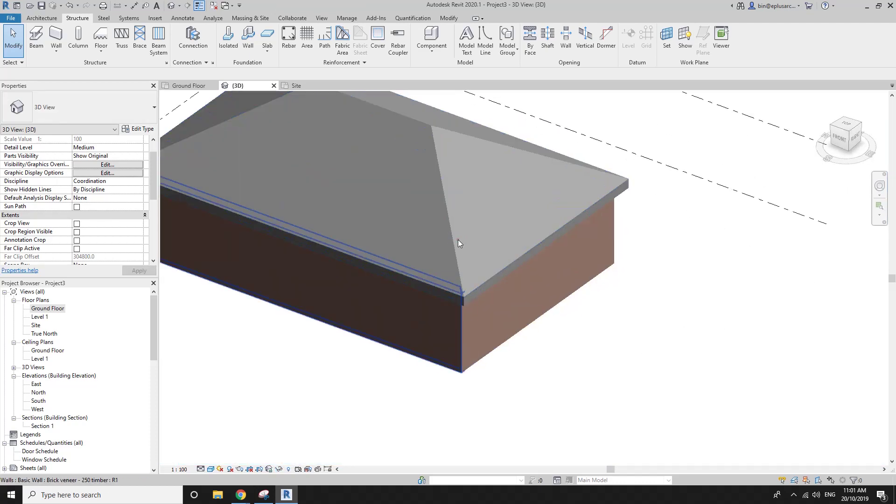
{"action": "left_click", "coordinate": [455, 322]}
{"action": "key", "text": "Tab"}
{"action": "left_click", "coordinate": [488, 316]}
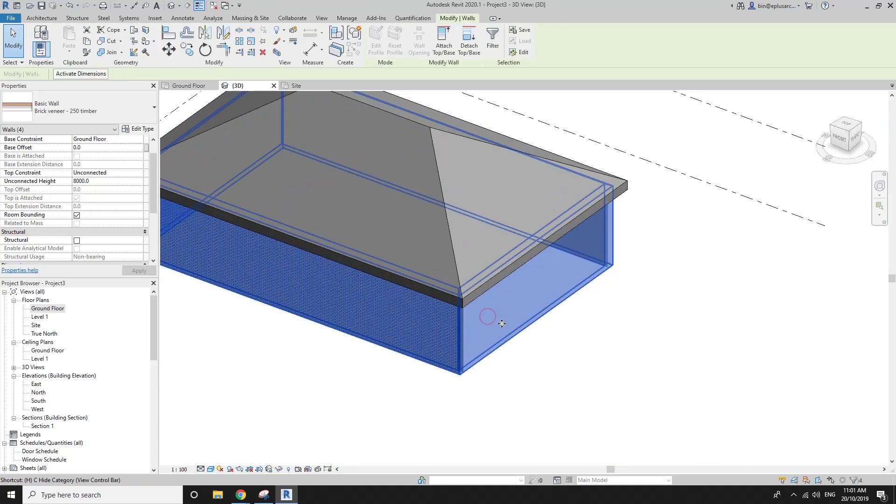
{"action": "key", "text": "h"}
{"action": "key", "text": "h"}
{"action": "mouse_move", "coordinate": [508, 282]}
{"action": "middle_mouse_down", "text": "shift"}
{"action": "mouse_move", "coordinate": [525, 209]}
{"action": "mouse_move", "coordinate": [440, 285]}
{"action": "mouse_move", "coordinate": [430, 316]}
{"action": "mouse_move", "coordinate": [459, 301]}
{"action": "middle_mouse_up", "text": "shift"}
{"action": "key", "text": "h"}
{"action": "key", "text": "r"}
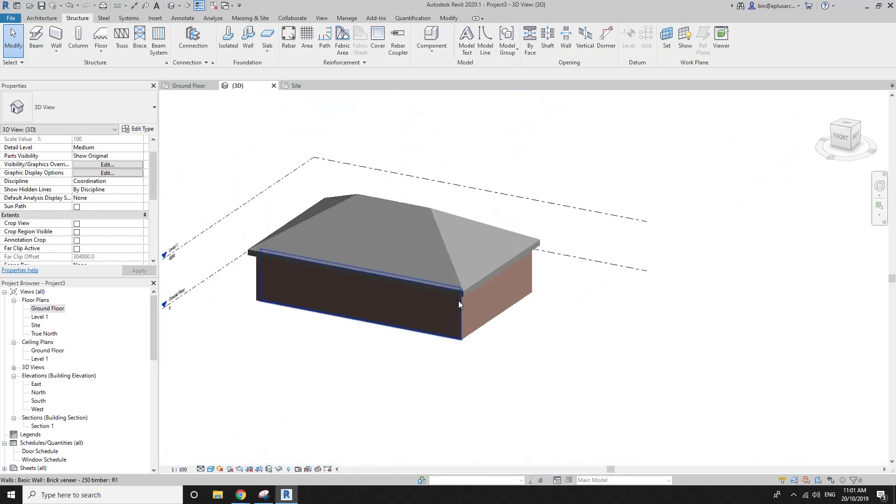
Temporarily hide the roof again to reveal the joists.
{"action": "scroll", "coordinate": [439, 299], "scroll_direction": "up", "scroll_amount": 2}
{"action": "scroll", "coordinate": [441, 310], "scroll_direction": "up", "scroll_amount": 2}
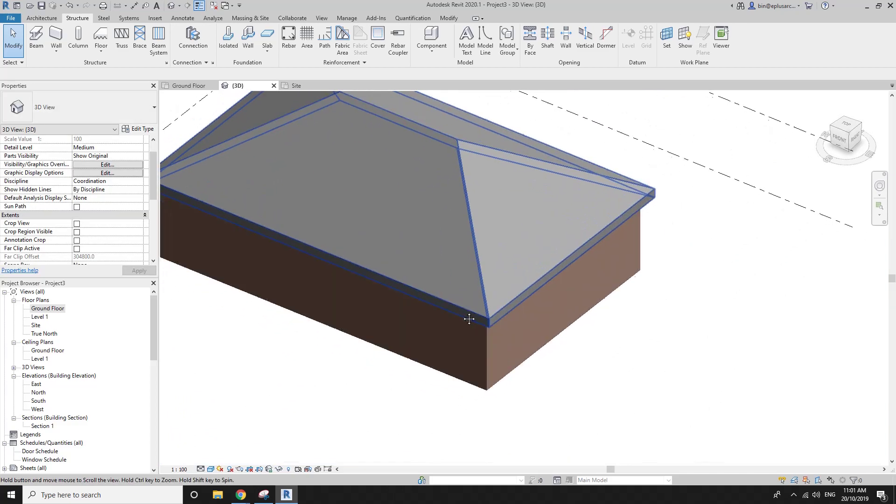
{"action": "left_click", "coordinate": [491, 289]}
{"action": "key", "text": "h"}
{"action": "key", "text": "h"}
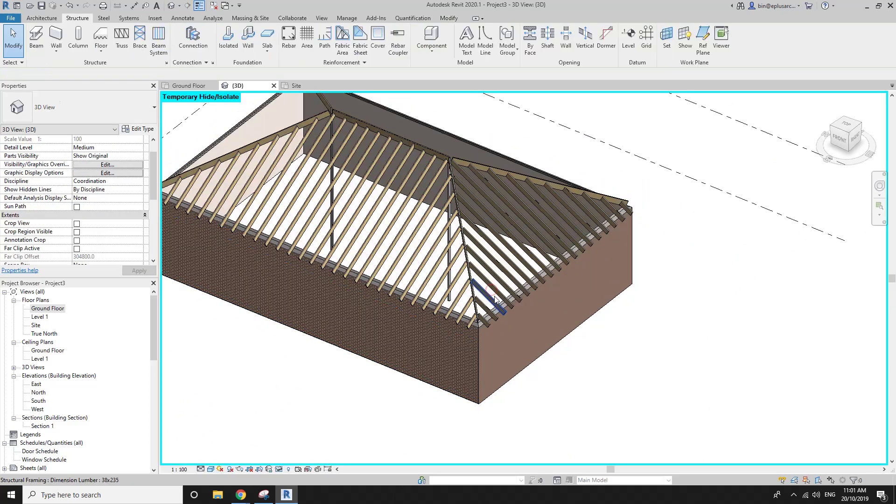
{"action": "scroll", "coordinate": [514, 313], "scroll_direction": "down", "scroll_amount": 2}
{"action": "scroll", "coordinate": [514, 332], "scroll_direction": "down", "scroll_amount": 1}
Drag the right end wall inward to shorten the building and dismiss the join error.
{"action": "left_click", "coordinate": [515, 332]}
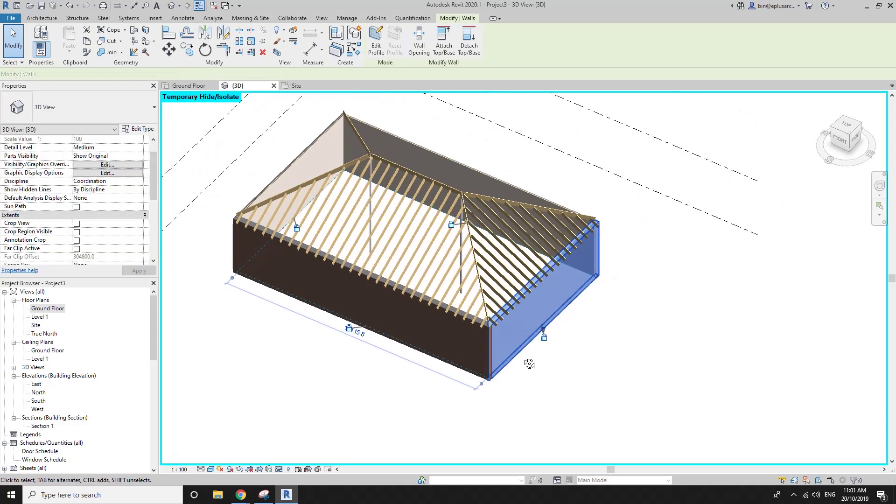
{"action": "left_click_drag", "start_coordinate": [516, 346], "coordinate": [505, 338]}
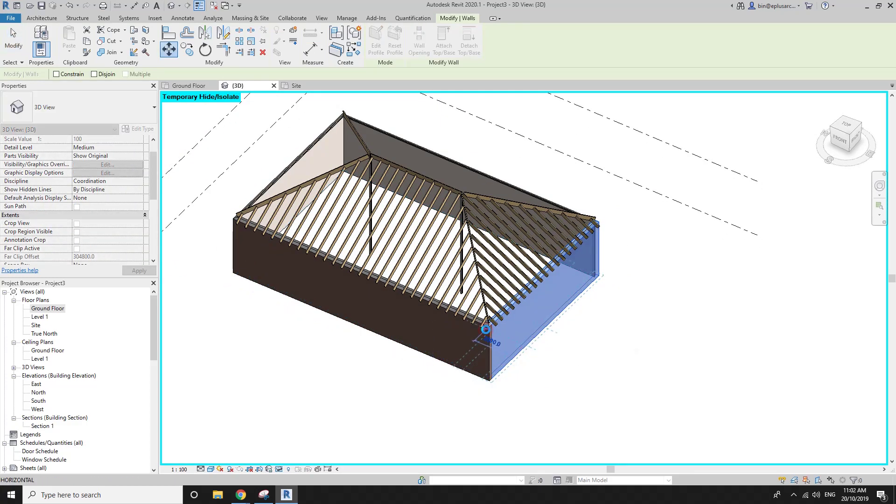
{"action": "left_click_drag", "start_coordinate": [485, 329], "coordinate": [486, 329]}
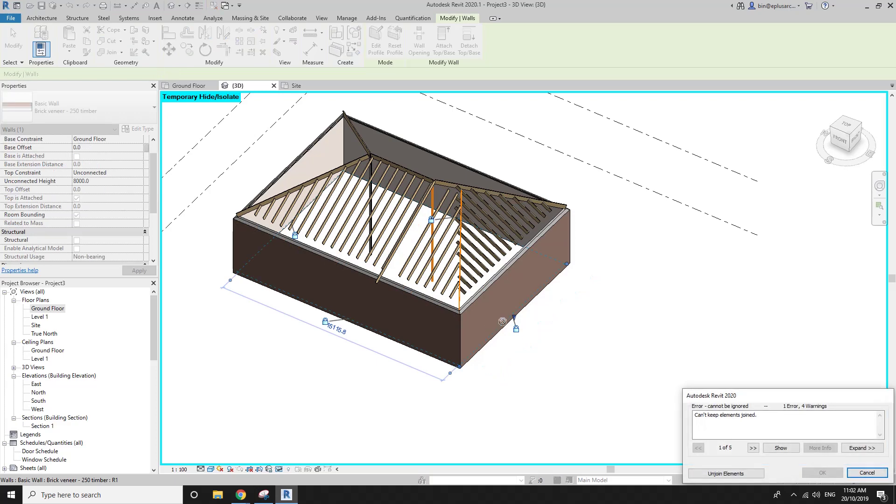
{"action": "mouse_move", "coordinate": [502, 321]}
{"action": "middle_mouse_down", "text": "shift"}
{"action": "mouse_move", "coordinate": [647, 228]}
{"action": "mouse_move", "coordinate": [671, 409]}
{"action": "middle_mouse_up", "text": "shift"}
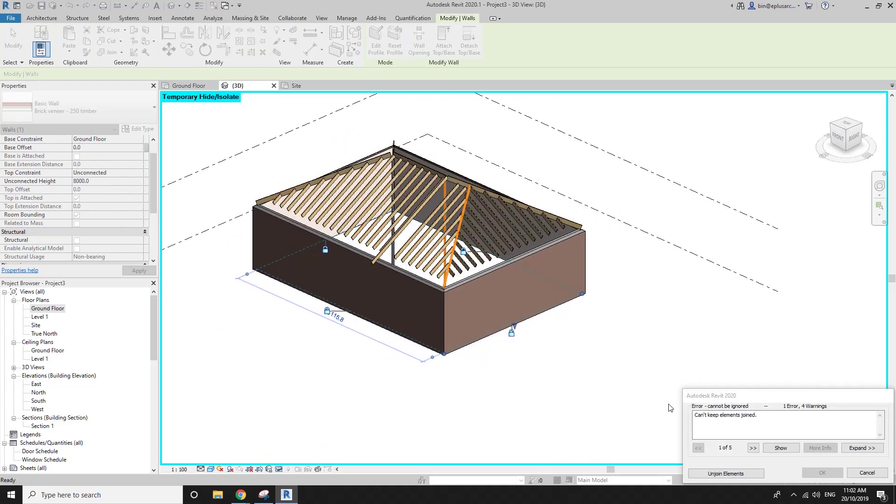
{"action": "left_click", "coordinate": [728, 470]}
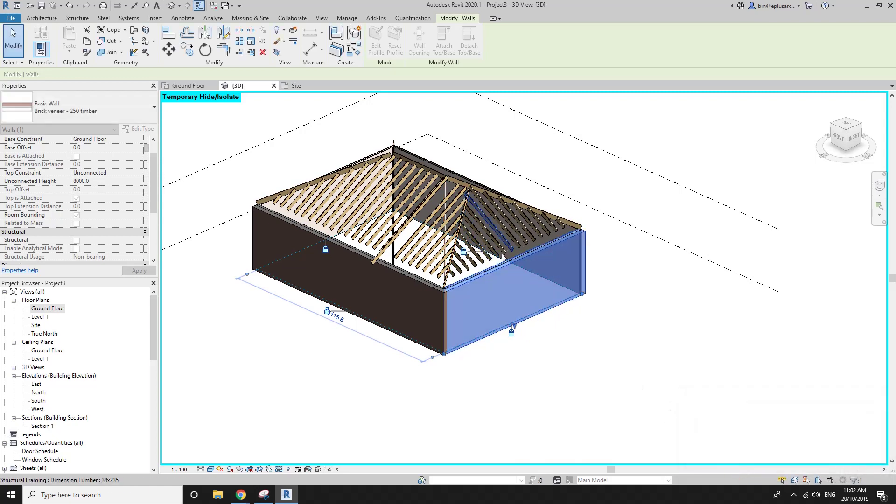
{"action": "key", "text": "Escape"}
Extend the hip beam's end up to the column top.
{"action": "scroll", "coordinate": [474, 188], "scroll_direction": "up", "scroll_amount": 2}
{"action": "scroll", "coordinate": [474, 187], "scroll_direction": "up", "scroll_amount": 1}
{"action": "scroll", "coordinate": [462, 188], "scroll_direction": "up", "scroll_amount": 1}
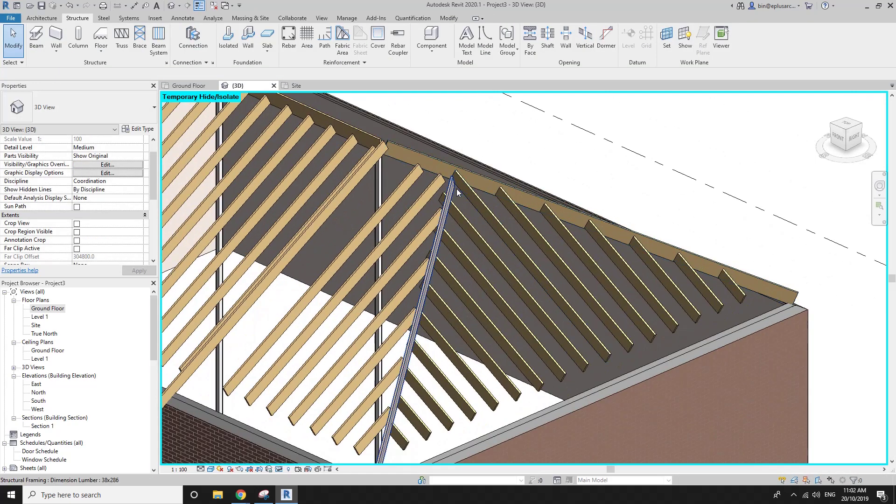
{"action": "left_click", "coordinate": [452, 185]}
{"action": "scroll", "coordinate": [452, 187], "scroll_direction": "up", "scroll_amount": 2}
{"action": "left_click", "coordinate": [457, 180]}
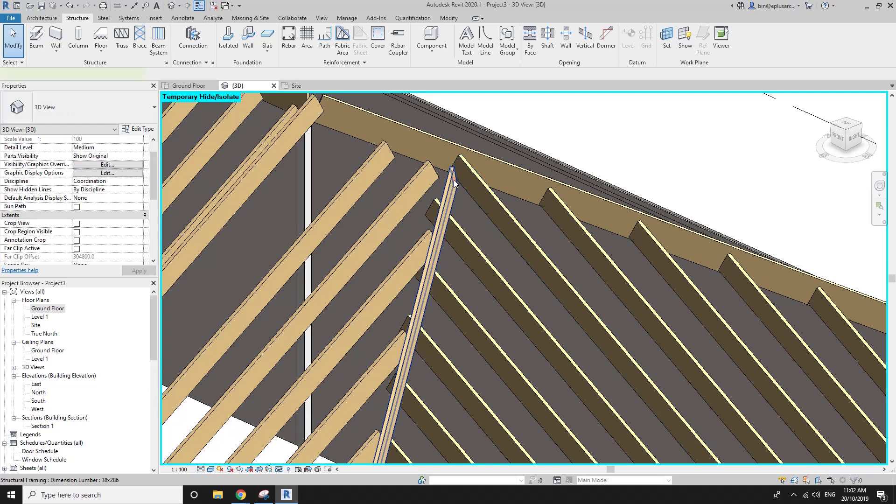
{"action": "left_click_drag", "start_coordinate": [457, 186], "coordinate": [305, 150]}
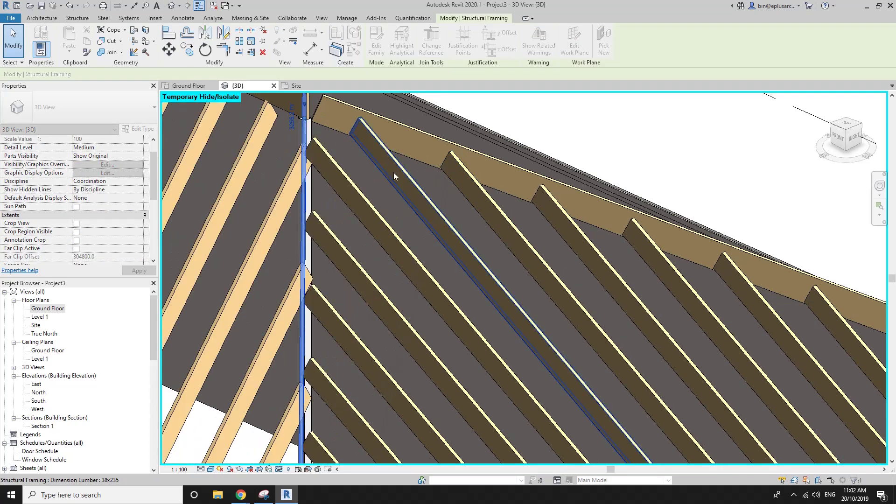
{"action": "key", "text": "Escape"}
Orbit around the hip roof and select the left slope's joist system.
{"action": "mouse_move", "coordinate": [405, 185]}
{"action": "middle_mouse_down", "text": "shift"}
{"action": "mouse_move", "coordinate": [432, 130]}
{"action": "mouse_move", "coordinate": [380, 222]}
{"action": "middle_mouse_up", "text": "shift"}
{"action": "scroll", "coordinate": [571, 192], "scroll_direction": "up", "scroll_amount": 3}
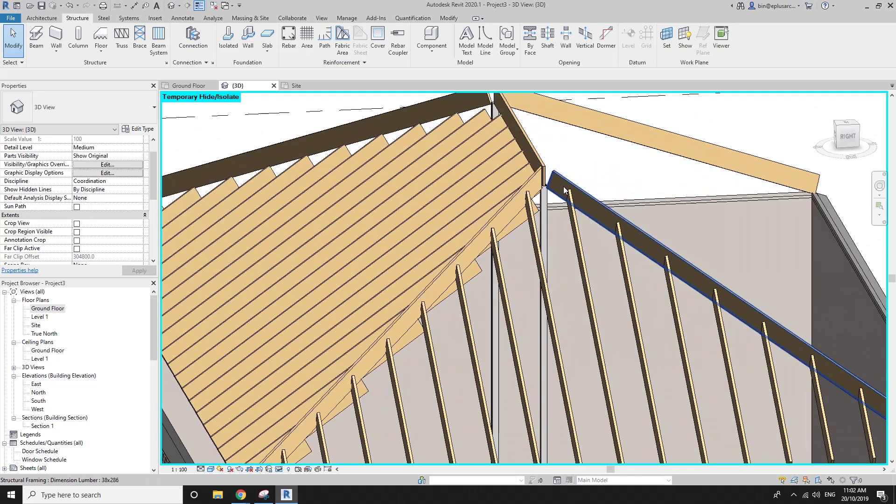
{"action": "mouse_move", "coordinate": [570, 192]}
{"action": "middle_mouse_down", "text": "shift"}
{"action": "mouse_move", "coordinate": [548, 182]}
{"action": "mouse_move", "coordinate": [618, 194]}
{"action": "middle_mouse_up", "text": "shift"}
{"action": "scroll", "coordinate": [551, 201], "scroll_direction": "down", "scroll_amount": 2}
{"action": "scroll", "coordinate": [554, 198], "scroll_direction": "up", "scroll_amount": 2}
{"action": "scroll", "coordinate": [553, 197], "scroll_direction": "down", "scroll_amount": 1}
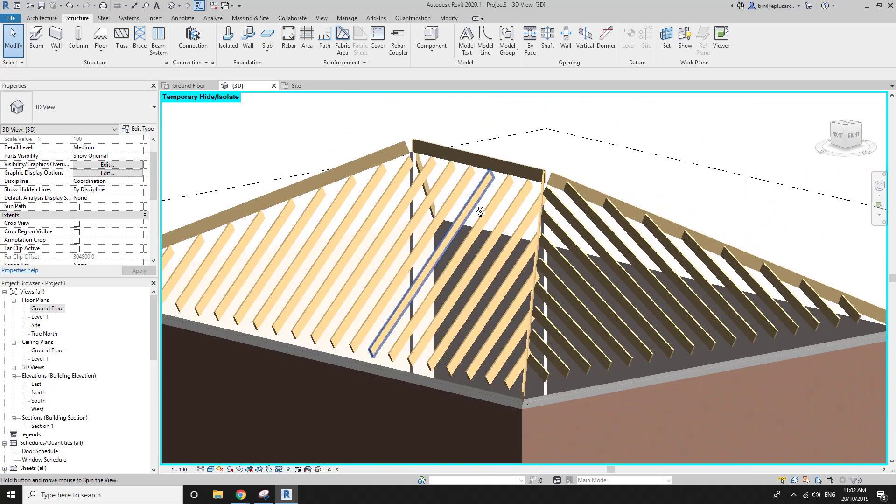
{"action": "scroll", "coordinate": [528, 239], "scroll_direction": "down", "scroll_amount": 2}
{"action": "mouse_move", "coordinate": [528, 239]}
{"action": "middle_mouse_down", "text": "shift"}
{"action": "mouse_move", "coordinate": [493, 205]}
{"action": "mouse_move", "coordinate": [481, 266]}
{"action": "middle_mouse_up", "text": "shift"}
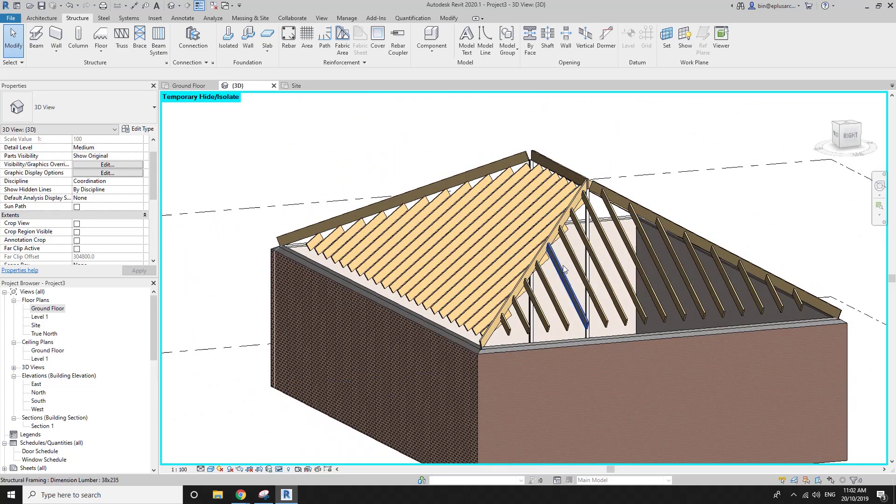
{"action": "left_click", "coordinate": [478, 271]}
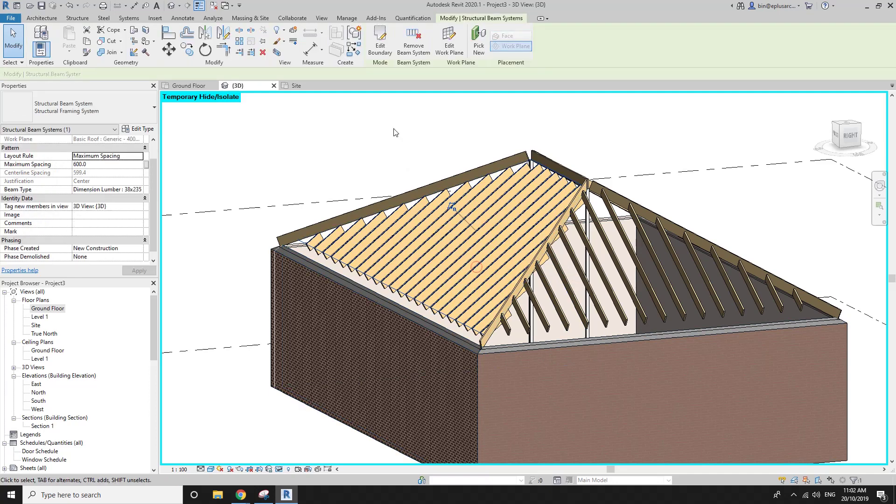
Offset the left slope joist system's brick-wall boundary line by -450.
{"action": "left_click", "coordinate": [379, 43]}
{"action": "left_click", "coordinate": [348, 265]}
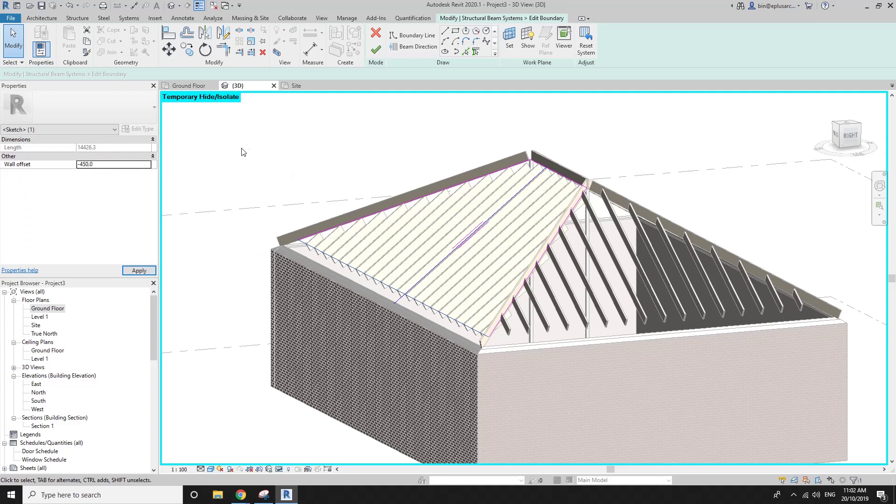
{"action": "left_click", "coordinate": [374, 52]}
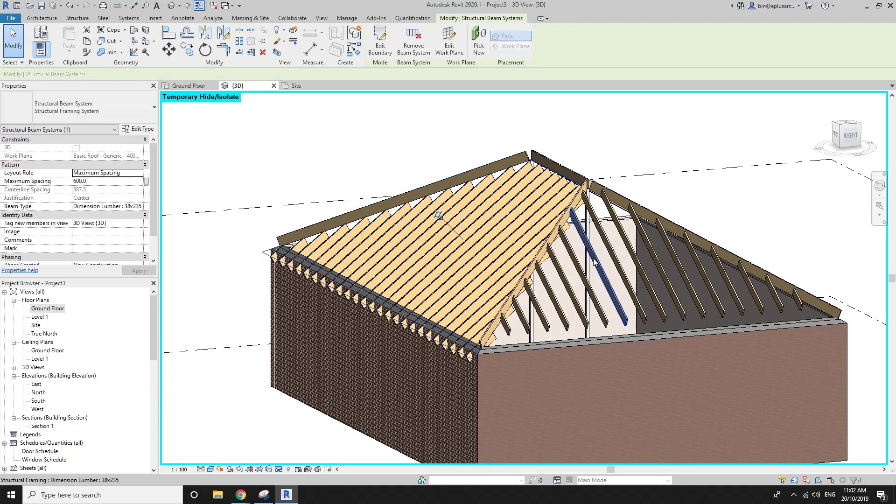
Give the right roof slope's joist system boundary the same -450 wall offset.
{"action": "middle_click_drag", "start_coordinate": [638, 321], "coordinate": [672, 339], "text": "shift"}
{"action": "left_click", "coordinate": [677, 340]}
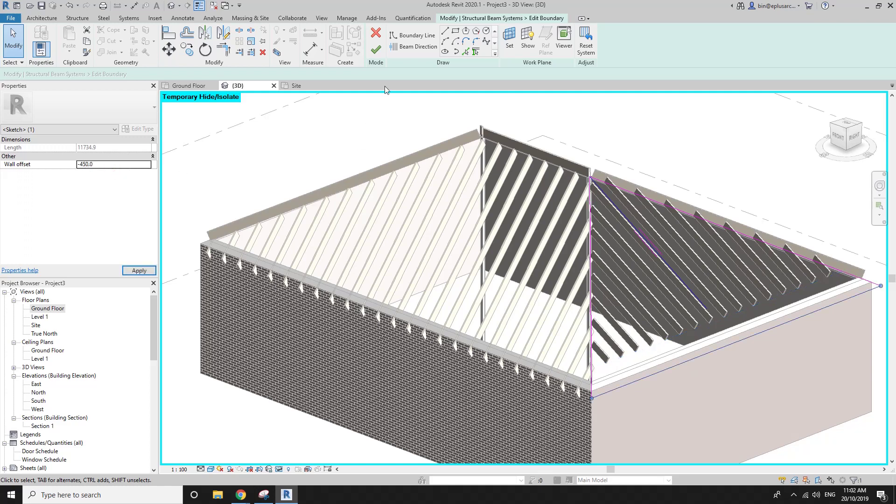
{"action": "left_click", "coordinate": [378, 51]}
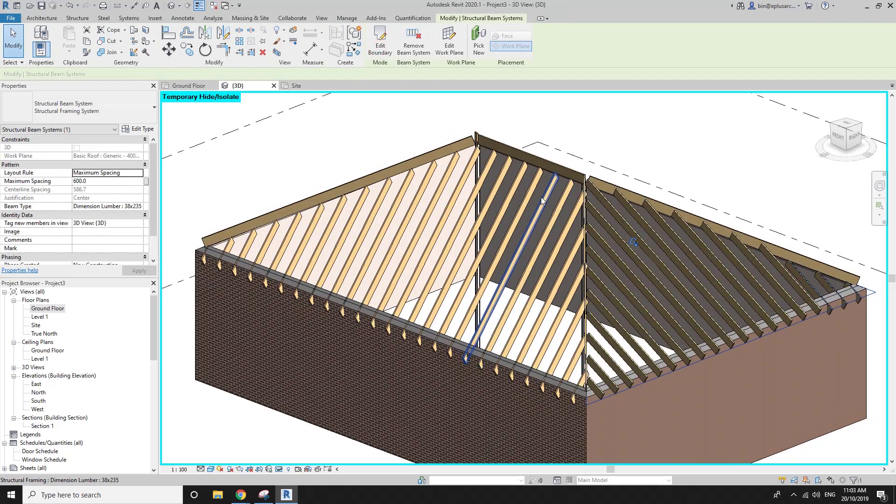
Select all matching roof joists and set their z Justification to Bottom.
{"action": "left_click", "coordinate": [564, 190]}
{"action": "key", "text": "s"}
{"action": "key", "text": "a"}
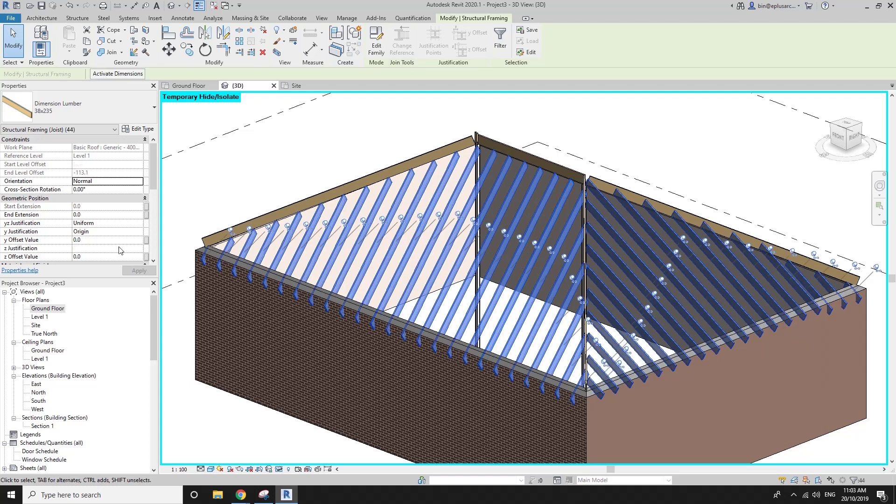
{"action": "left_click", "coordinate": [140, 250]}
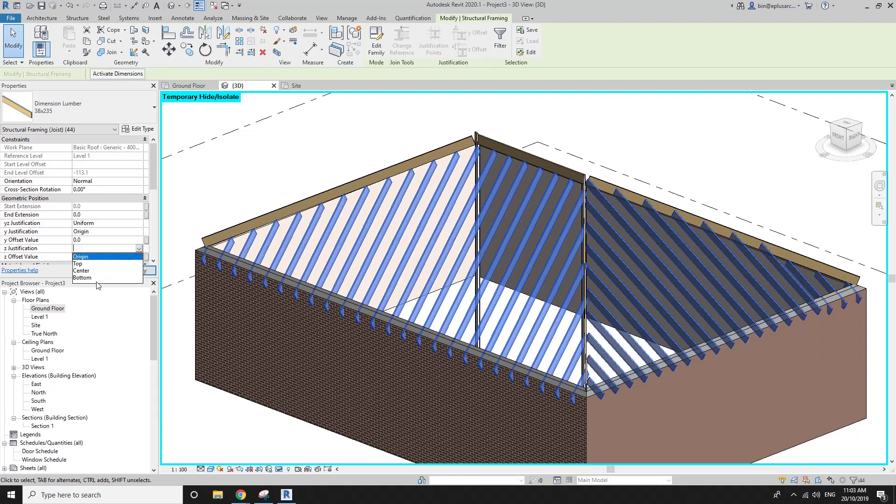
{"action": "left_click", "coordinate": [91, 281]}
{"action": "key", "text": "Escape"}
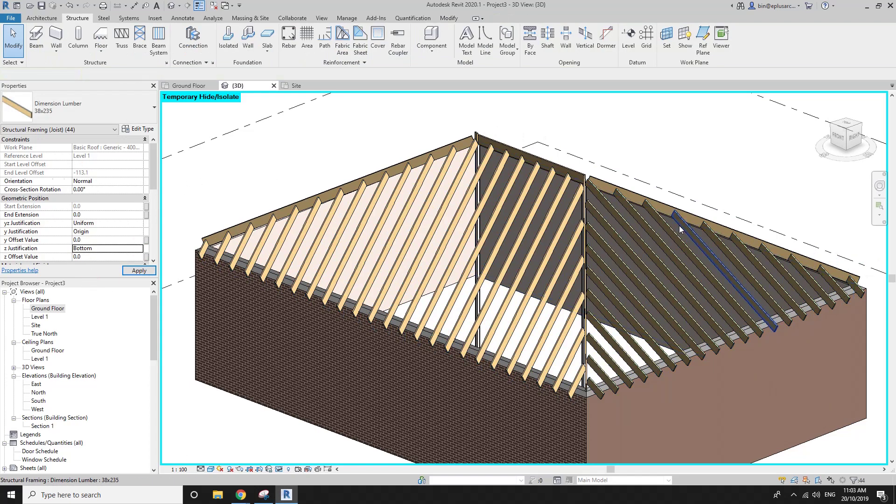
{"action": "mouse_move", "coordinate": [680, 226]}
{"action": "middle_mouse_down", "text": "shift"}
{"action": "mouse_move", "coordinate": [759, 133]}
{"action": "mouse_move", "coordinate": [518, 323]}
{"action": "middle_mouse_up", "text": "shift"}
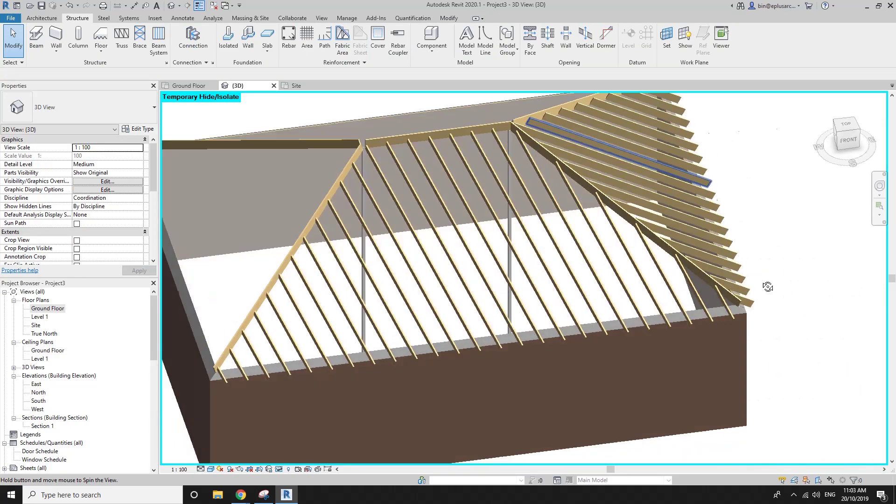
{"action": "scroll", "coordinate": [518, 323], "scroll_direction": "up", "scroll_amount": 3}
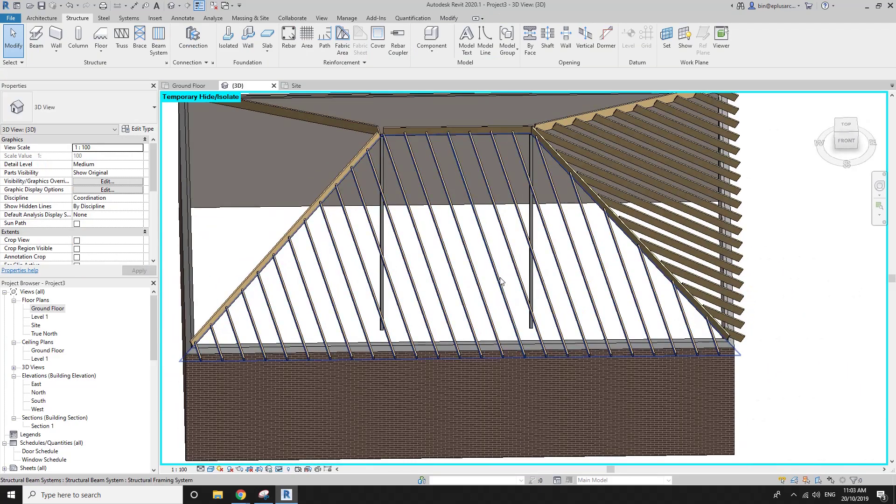
Move the front slope joist system's beam direction line so joists run ridge to eave.
{"action": "double_click", "coordinate": [501, 280]}
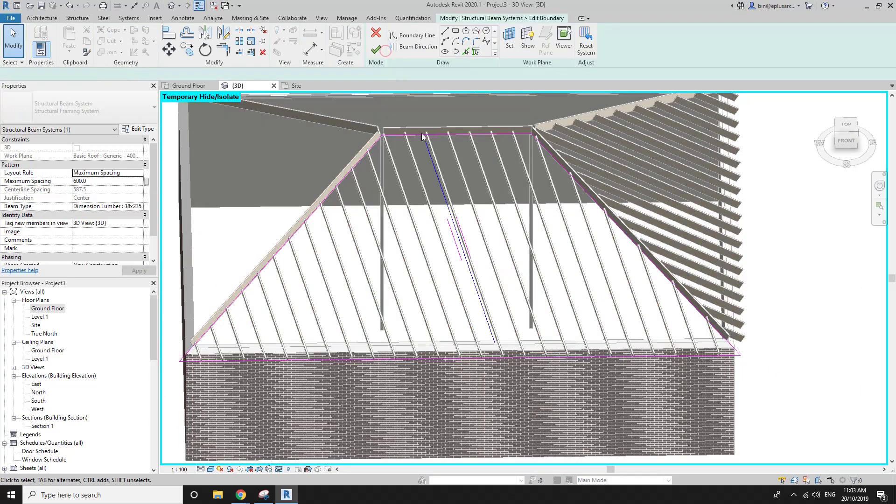
{"action": "left_click", "coordinate": [467, 256]}
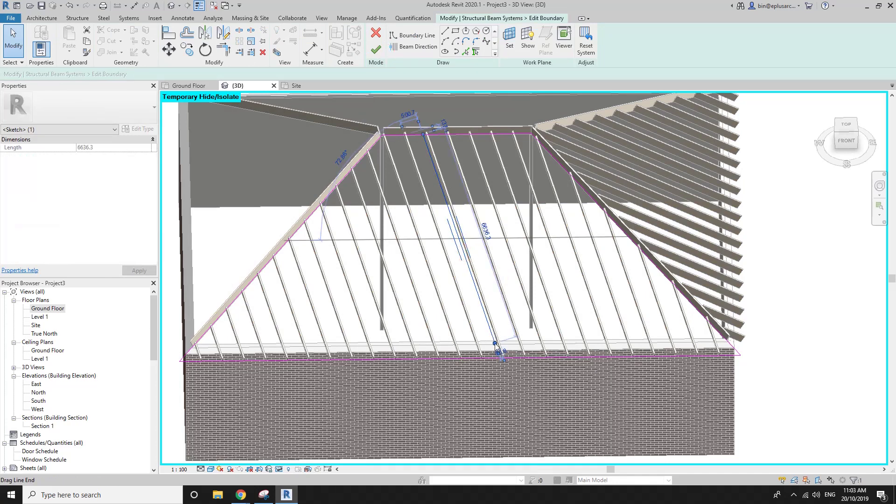
{"action": "mouse_move", "coordinate": [456, 353]}
{"action": "left_mouse_down"}
{"action": "mouse_move", "coordinate": [438, 360]}
{"action": "mouse_move", "coordinate": [452, 358]}
{"action": "left_mouse_up"}
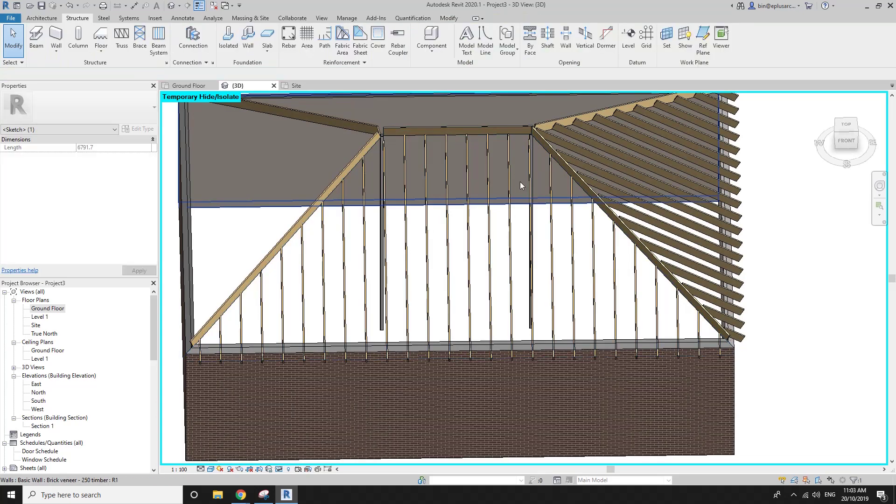
{"action": "scroll", "coordinate": [469, 198], "scroll_direction": "down", "scroll_amount": 4}
{"action": "middle_click_drag", "start_coordinate": [469, 197], "coordinate": [477, 209], "text": "shift"}
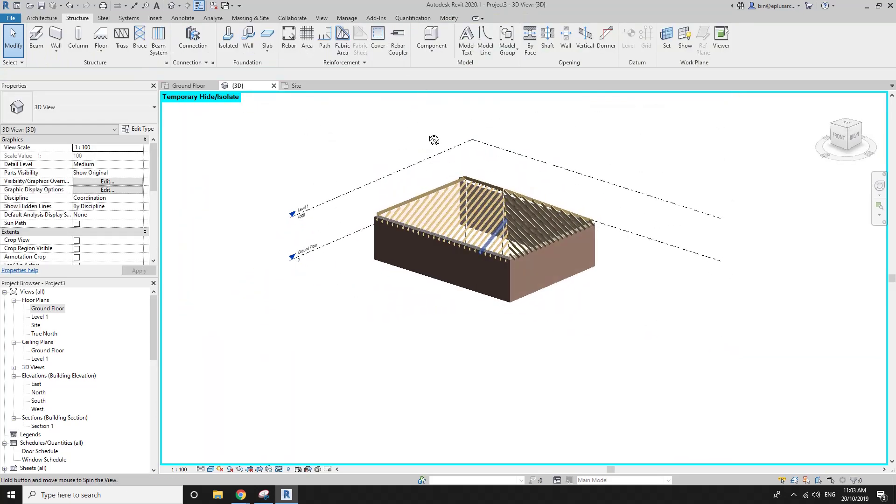
Inspect the roof joists, then drag the front brick wall outward.
{"action": "left_click", "coordinate": [478, 212]}
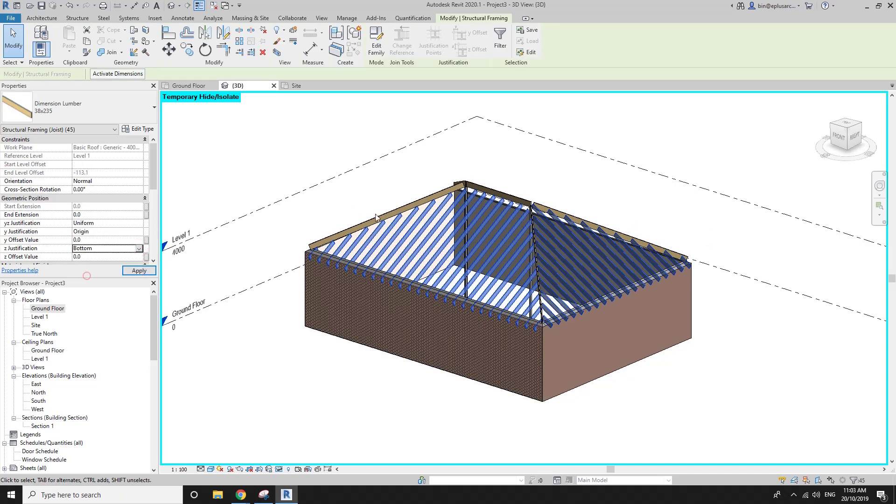
{"action": "left_click", "coordinate": [448, 168]}
{"action": "mouse_move", "coordinate": [448, 168]}
{"action": "middle_mouse_down", "text": "shift"}
{"action": "mouse_move", "coordinate": [680, 244]}
{"action": "mouse_move", "coordinate": [644, 328]}
{"action": "mouse_move", "coordinate": [636, 295]}
{"action": "middle_mouse_up", "text": "shift"}
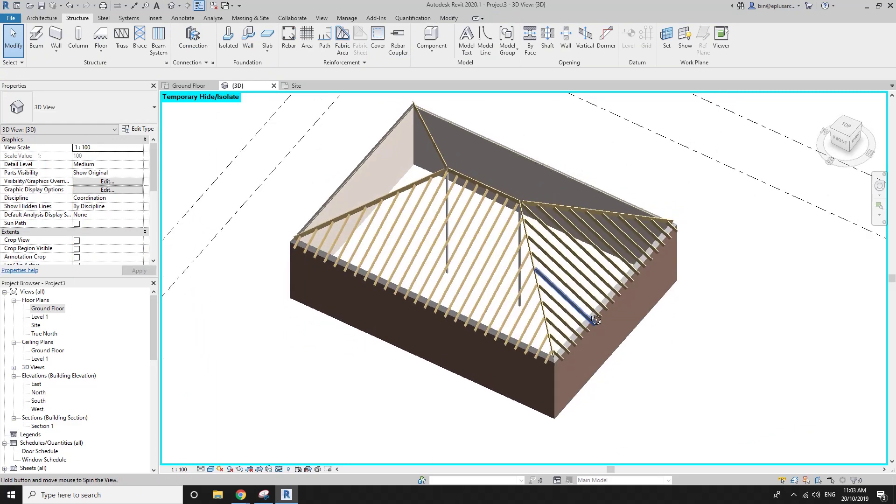
{"action": "left_click", "coordinate": [468, 358]}
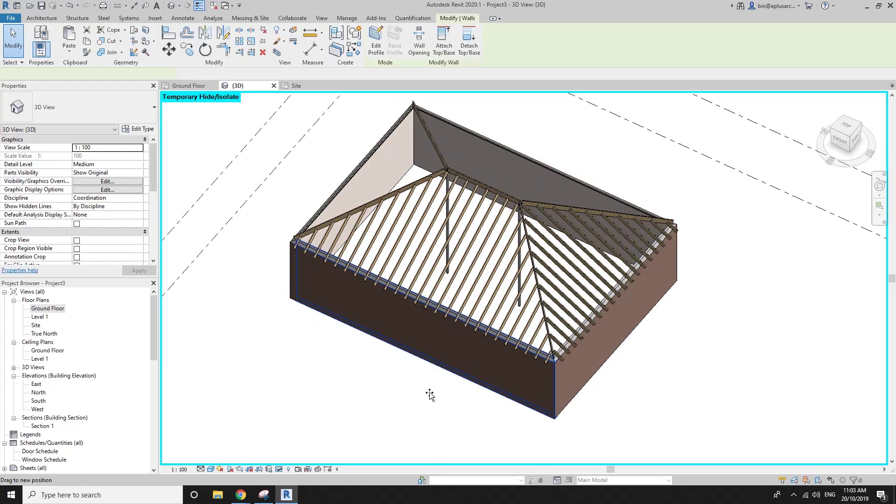
{"action": "left_click_drag", "start_coordinate": [468, 357], "coordinate": [433, 394]}
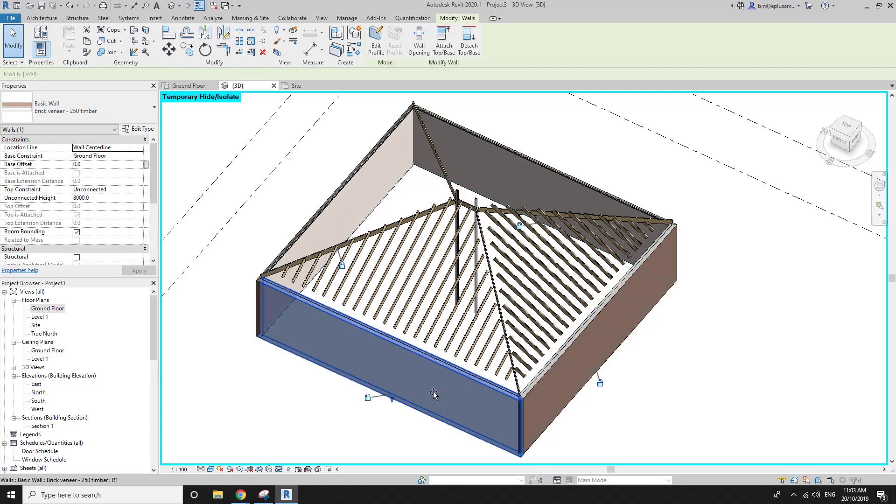
{"action": "middle_click_drag", "start_coordinate": [435, 391], "coordinate": [530, 313], "text": "shift"}
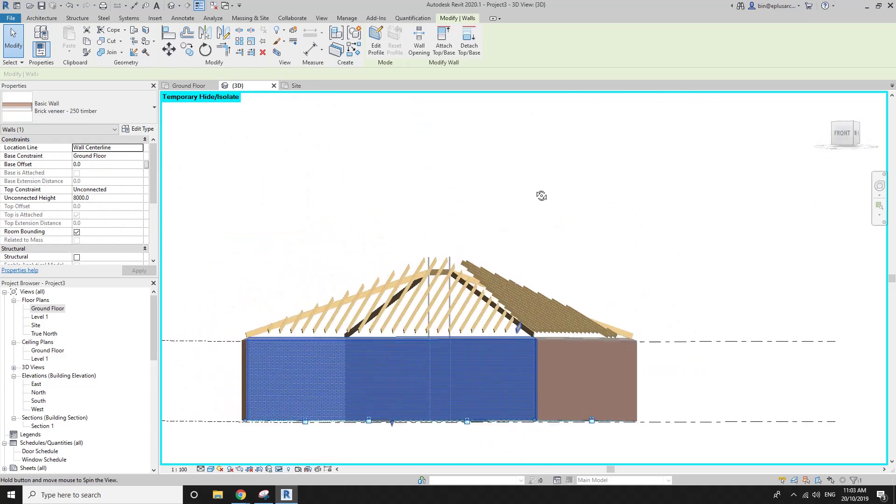
{"action": "scroll", "coordinate": [464, 225], "scroll_direction": "up", "scroll_amount": 3}
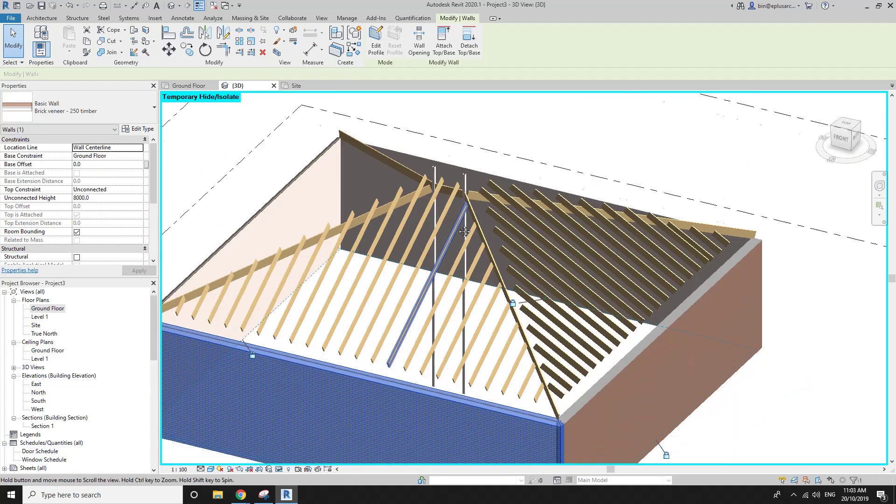
{"action": "key", "text": "Escape"}
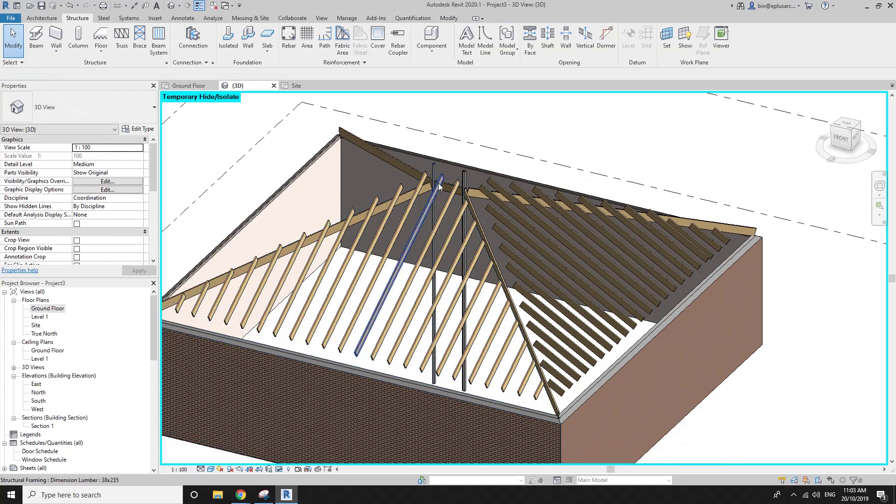
Select the hip beam beside the ridge columns to inspect it.
{"action": "scroll", "coordinate": [428, 171], "scroll_direction": "up", "scroll_amount": 3}
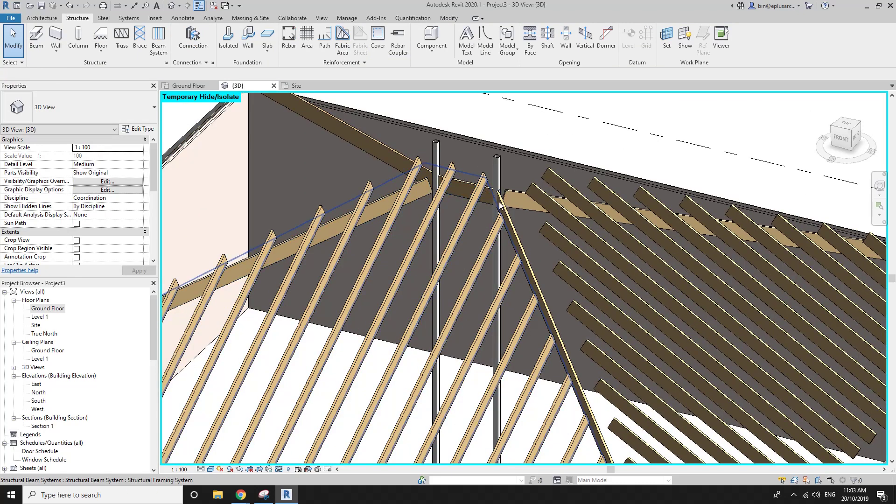
{"action": "left_click", "coordinate": [512, 218]}
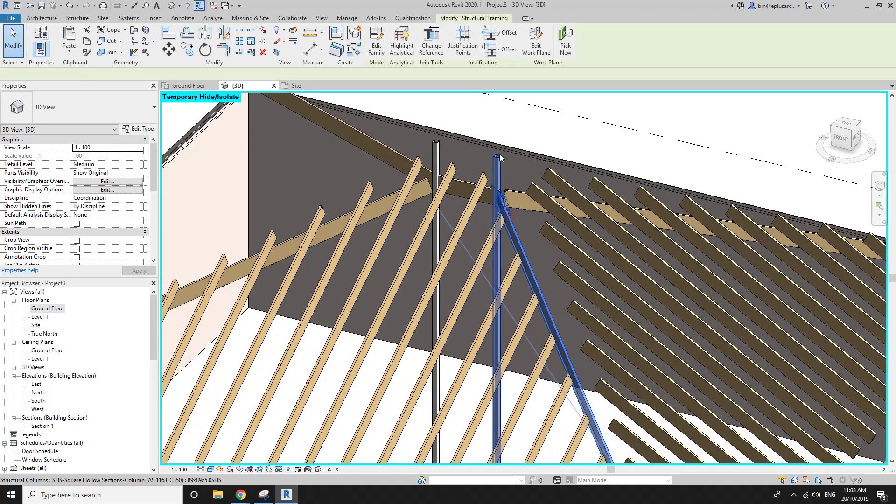
{"action": "scroll", "coordinate": [499, 163], "scroll_direction": "down", "scroll_amount": 2}
{"action": "key", "text": "Escape"}
Reset Temporary Hide/Isolate, then hide the roof again with HH.
{"action": "key", "text": "h"}
{"action": "key", "text": "r"}
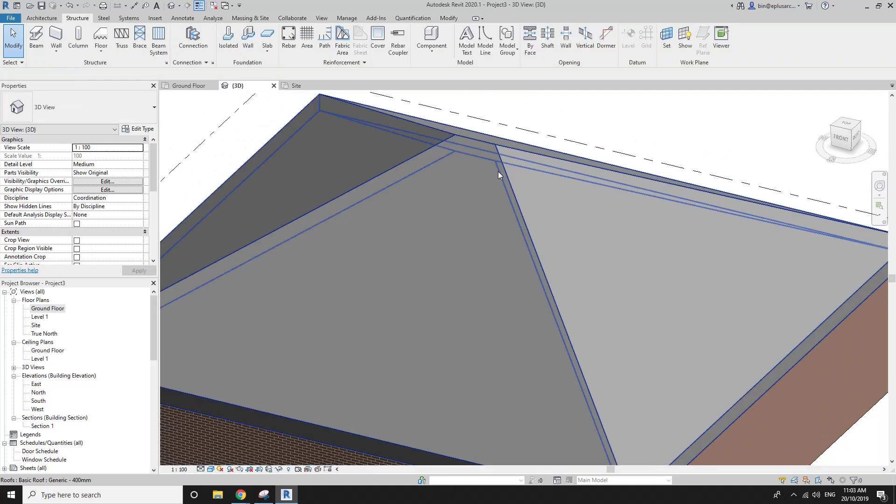
{"action": "left_click", "coordinate": [480, 208]}
{"action": "scroll", "coordinate": [485, 187], "scroll_direction": "down", "scroll_amount": 3}
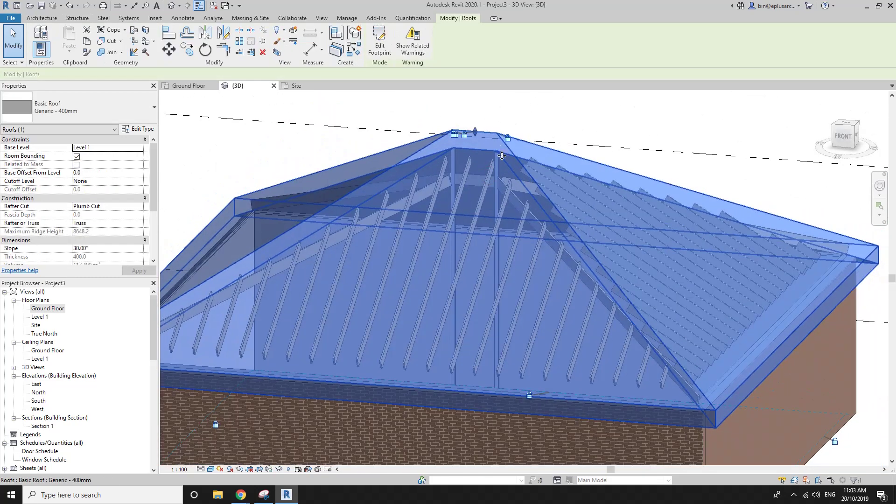
{"action": "scroll", "coordinate": [497, 186], "scroll_direction": "down", "scroll_amount": 2}
{"action": "key", "text": "h"}
{"action": "key", "text": "h"}
{"action": "scroll", "coordinate": [509, 215], "scroll_direction": "up", "scroll_amount": 3}
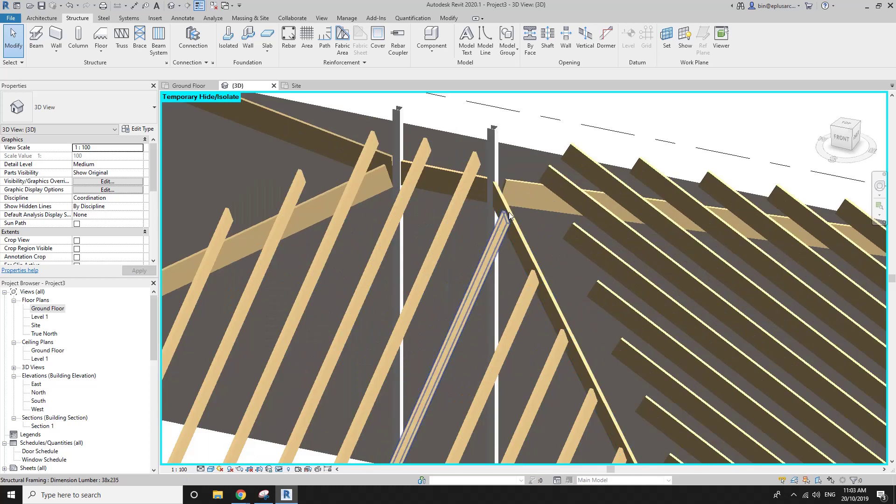
Snap the hip beam, left sloped beam and ridge beam ends to the column top.
{"action": "left_click", "coordinate": [510, 216]}
{"action": "mouse_move", "coordinate": [508, 214]}
{"action": "left_mouse_down"}
{"action": "mouse_move", "coordinate": [493, 130]}
{"action": "mouse_move", "coordinate": [478, 141]}
{"action": "mouse_move", "coordinate": [493, 127]}
{"action": "left_mouse_up"}
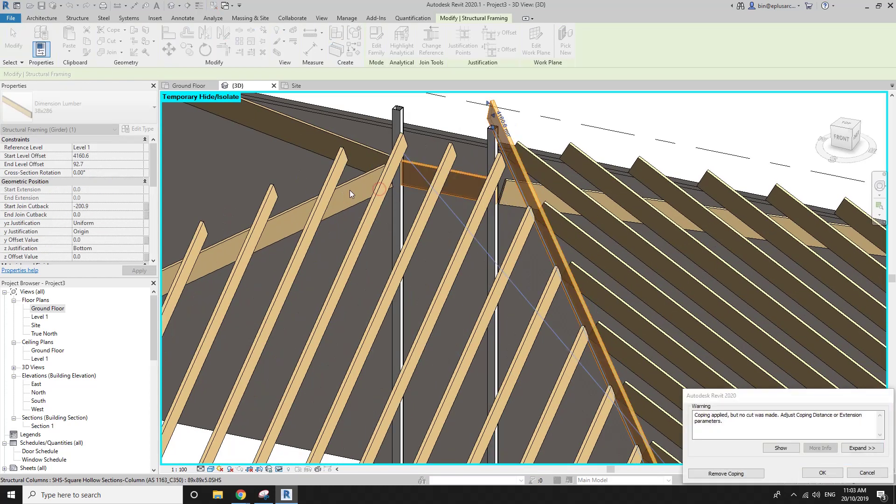
{"action": "left_click", "coordinate": [807, 473]}
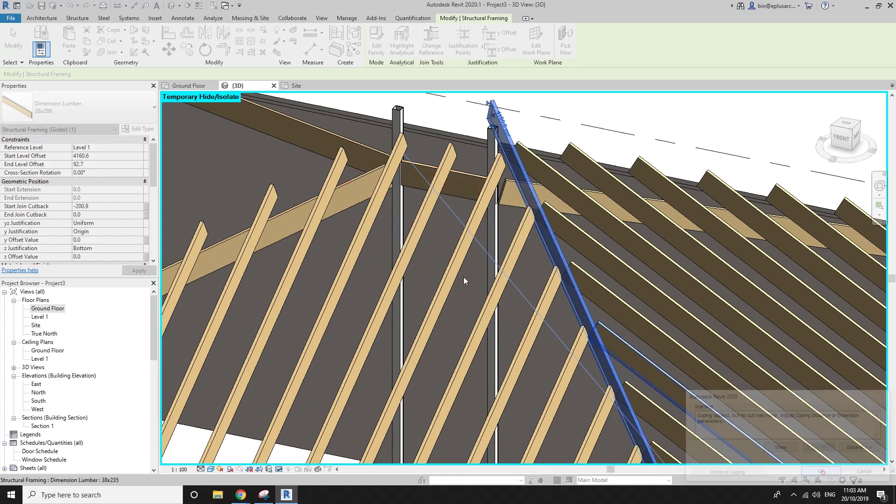
{"action": "left_click", "coordinate": [352, 200]}
{"action": "left_click_drag", "start_coordinate": [399, 188], "coordinate": [396, 110]}
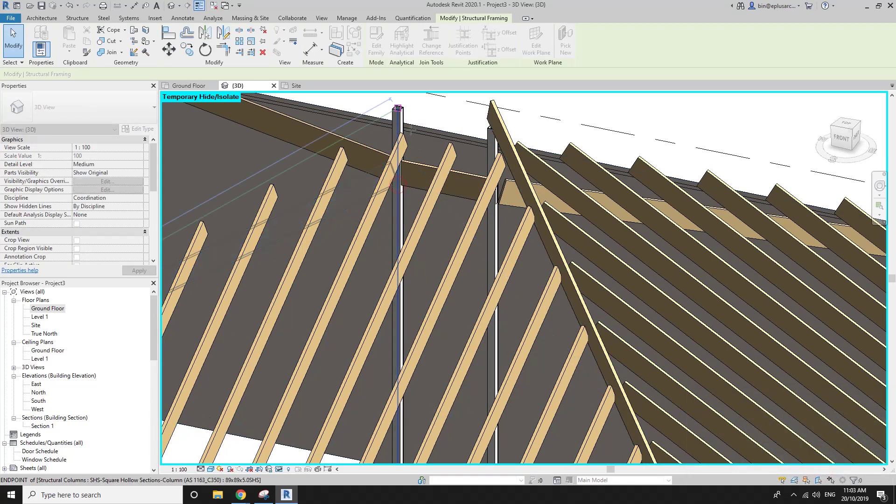
{"action": "left_click", "coordinate": [412, 174]}
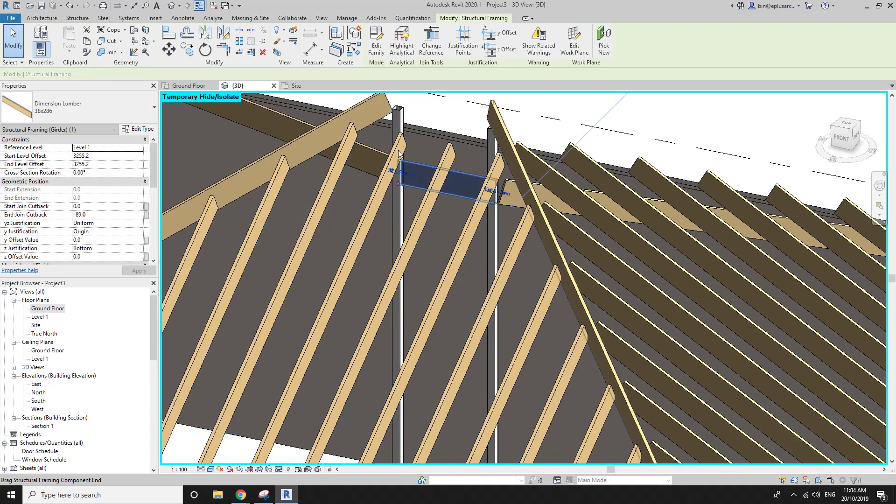
{"action": "left_click_drag", "start_coordinate": [404, 173], "coordinate": [388, 178]}
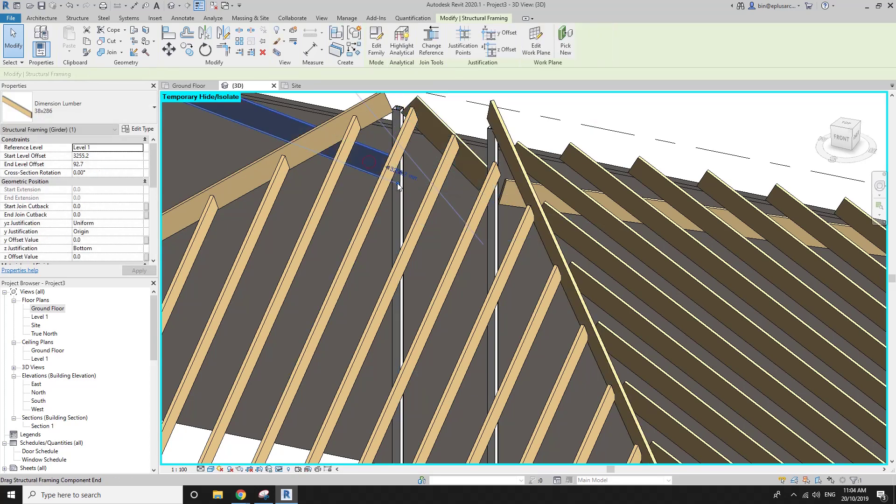
Snap both ends of the remaining hip beam onto the column top and review the house.
{"action": "left_click", "coordinate": [462, 184]}
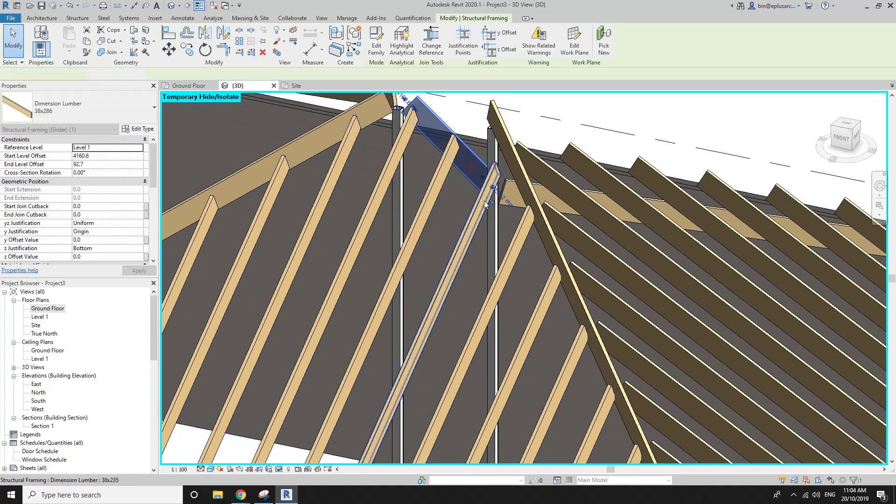
{"action": "left_click_drag", "start_coordinate": [483, 149], "coordinate": [493, 127]}
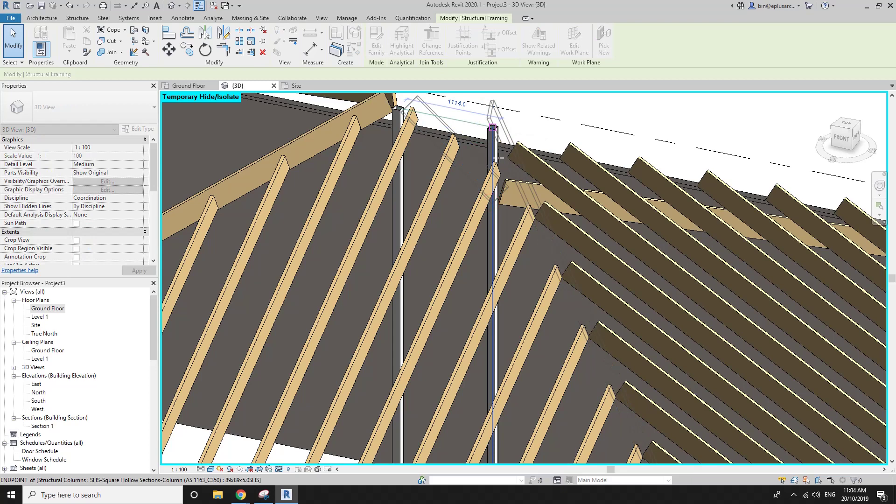
{"action": "left_click_drag", "start_coordinate": [499, 159], "coordinate": [492, 127]}
{"action": "left_click_drag", "start_coordinate": [508, 189], "coordinate": [497, 205]}
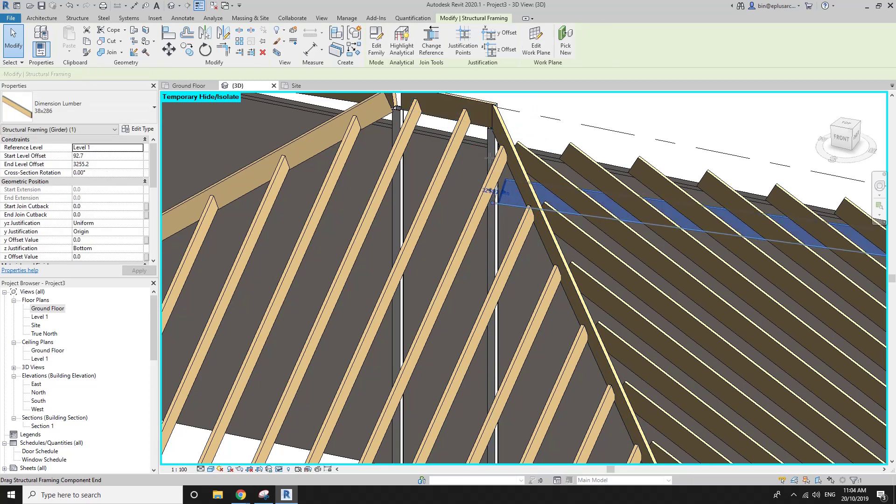
{"action": "left_click_drag", "start_coordinate": [489, 159], "coordinate": [492, 127]}
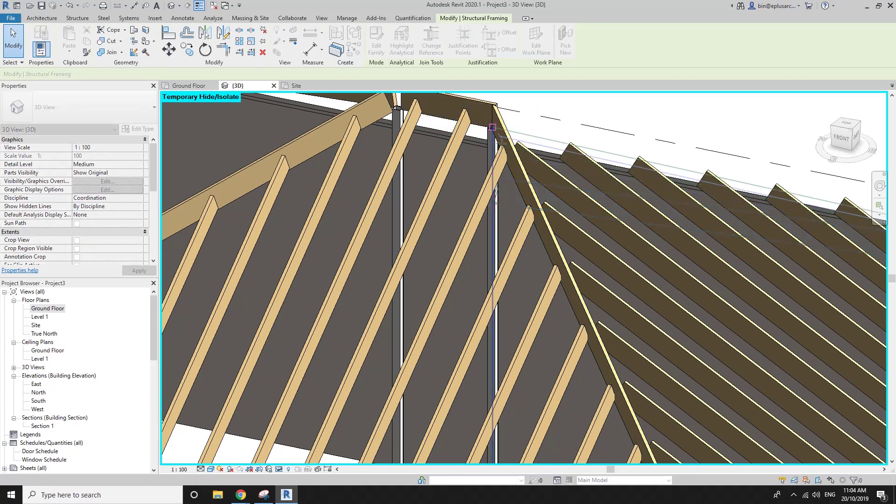
{"action": "key", "text": "Escape"}
{"action": "scroll", "coordinate": [503, 190], "scroll_direction": "down", "scroll_amount": 10}
{"action": "mouse_move", "coordinate": [559, 209]}
{"action": "middle_mouse_down", "text": "shift"}
{"action": "mouse_move", "coordinate": [507, 68]}
{"action": "mouse_move", "coordinate": [372, 156]}
{"action": "middle_mouse_up", "text": "shift"}
{"action": "middle_click_drag", "start_coordinate": [527, 197], "coordinate": [634, 333], "text": "shift"}
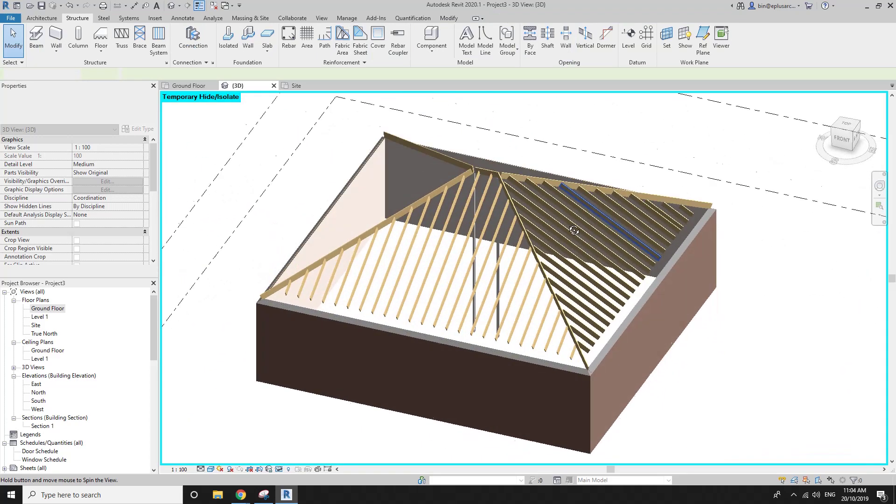
Give the eave lines of the right-hand and front joist system boundaries a -450 wall offset.
{"action": "double_click", "coordinate": [622, 320]}
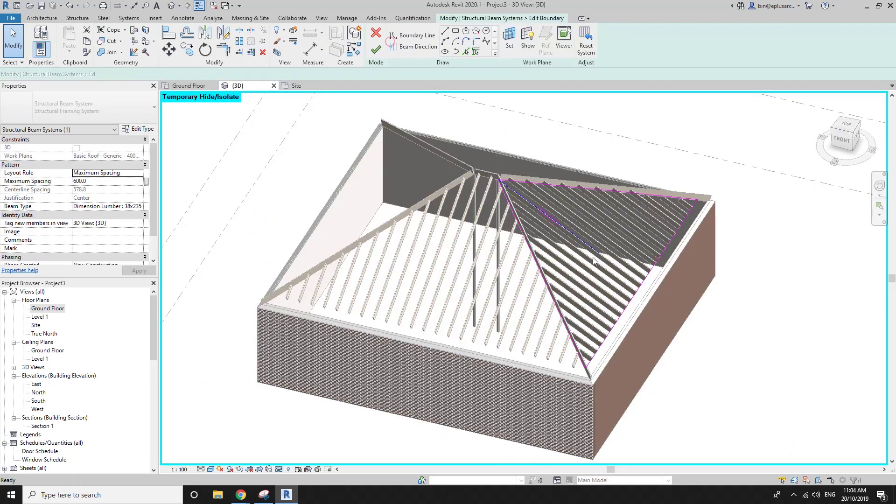
{"action": "left_click", "coordinate": [628, 312]}
{"action": "type", "text": "-450"}
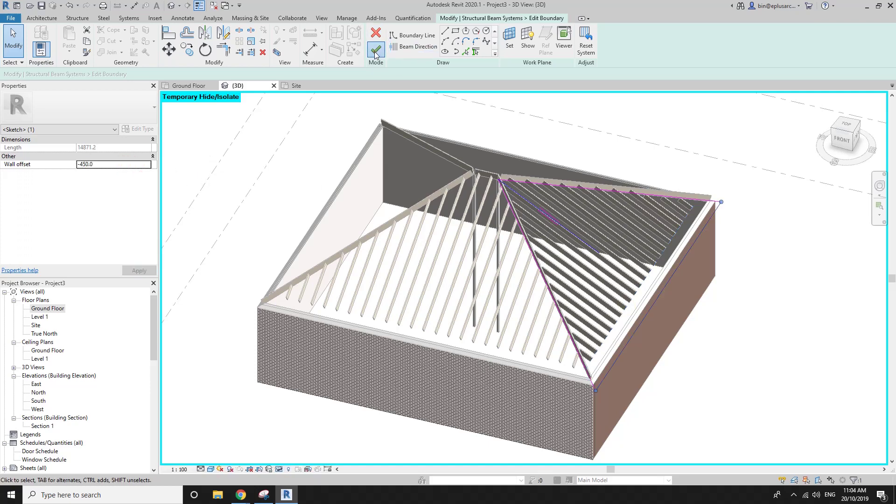
{"action": "left_click", "coordinate": [376, 49]}
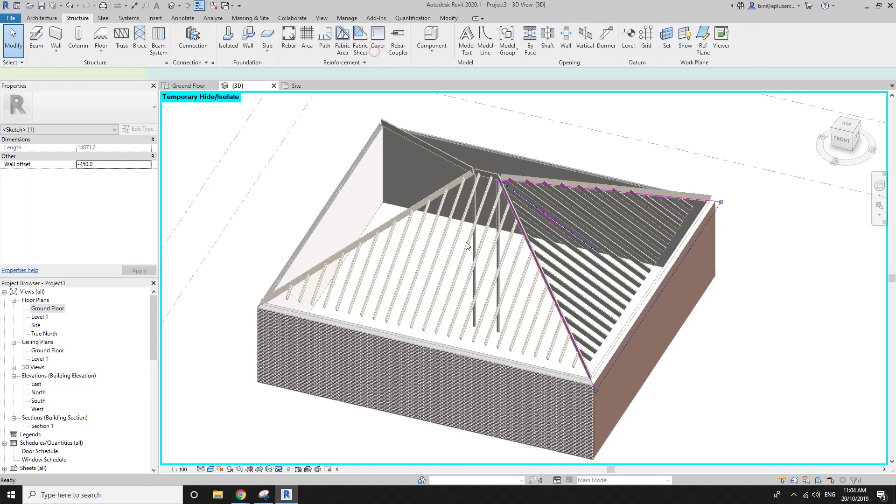
{"action": "key", "text": "Tab"}
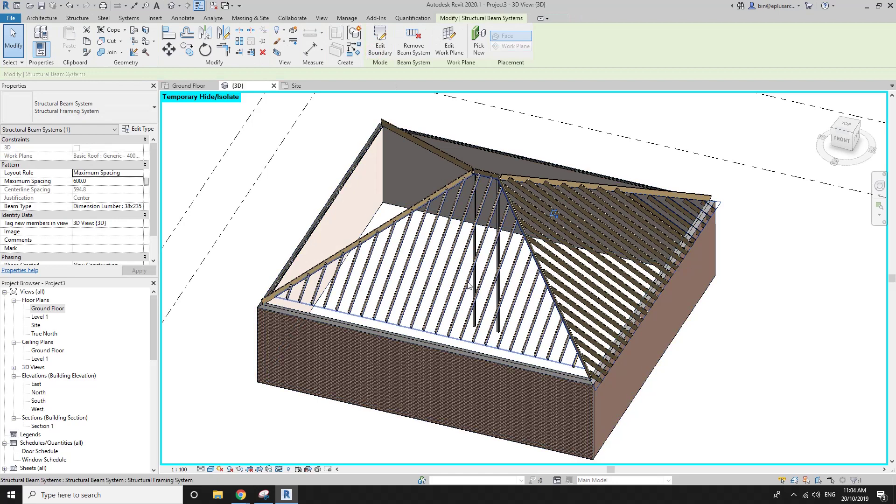
{"action": "left_click", "coordinate": [379, 43]}
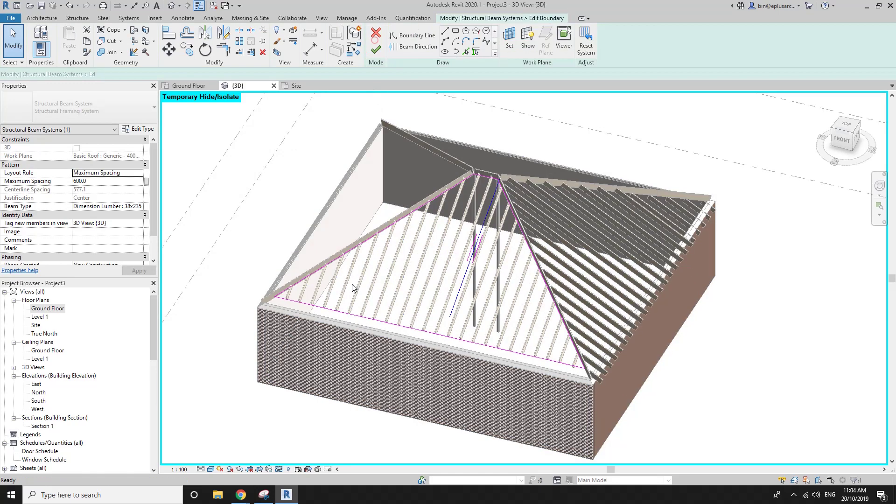
{"action": "left_click", "coordinate": [387, 320]}
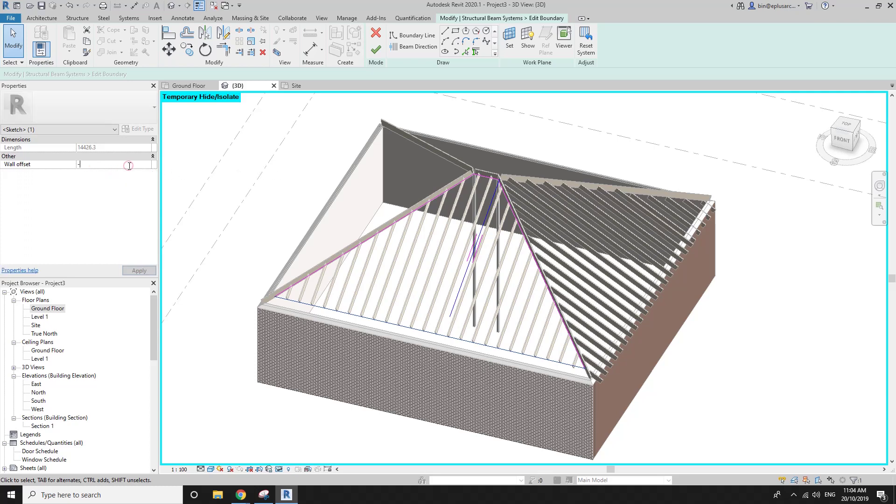
{"action": "left_click", "coordinate": [375, 49]}
{"action": "mouse_move", "coordinate": [462, 140]}
{"action": "middle_mouse_down", "text": "shift"}
{"action": "mouse_move", "coordinate": [481, 99]}
{"action": "mouse_move", "coordinate": [591, 104]}
{"action": "mouse_move", "coordinate": [545, 126]}
{"action": "mouse_move", "coordinate": [482, 136]}
{"action": "mouse_move", "coordinate": [537, 210]}
{"action": "mouse_move", "coordinate": [606, 262]}
{"action": "middle_mouse_up", "text": "shift"}
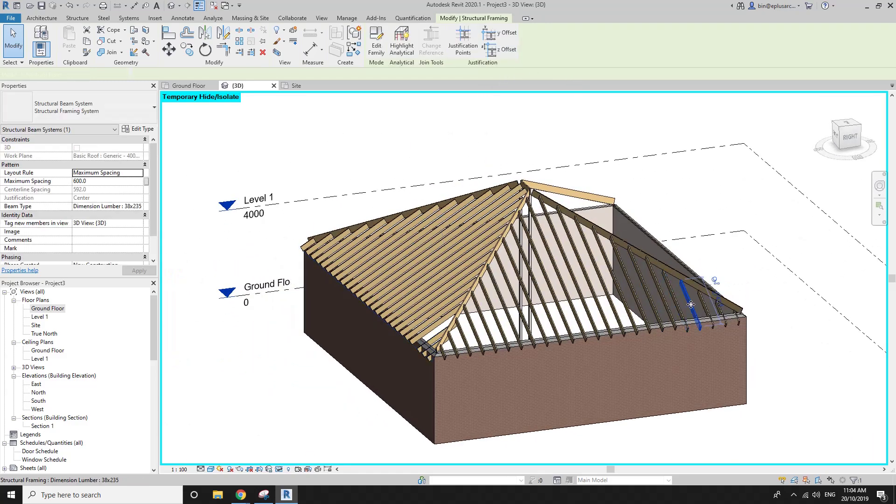
Set all 50 roof joists to Bottom z-justification.
{"action": "left_click", "coordinate": [691, 304]}
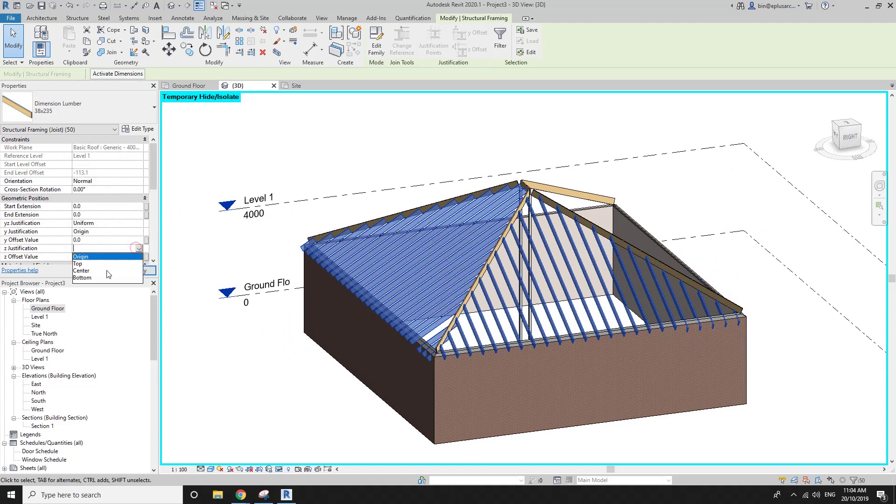
{"action": "key", "text": "Escape"}
{"action": "mouse_move", "coordinate": [564, 173]}
{"action": "middle_mouse_down", "text": "shift"}
{"action": "mouse_move", "coordinate": [626, 231]}
{"action": "mouse_move", "coordinate": [637, 275]}
{"action": "middle_mouse_up", "text": "shift"}
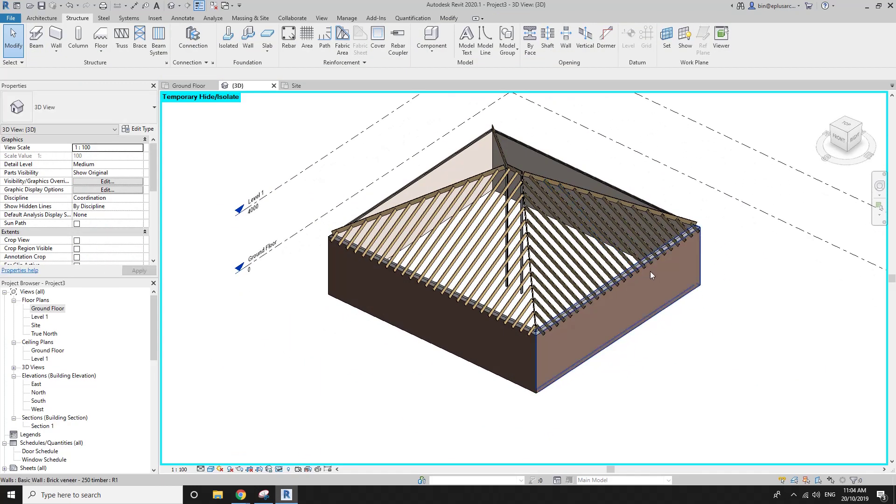
{"action": "scroll", "coordinate": [567, 263], "scroll_direction": "up", "scroll_amount": 3}
Extend one joist's upper end to the hip beam with a 268.4 start extension.
{"action": "left_click", "coordinate": [567, 263]}
{"action": "scroll", "coordinate": [567, 264], "scroll_direction": "up", "scroll_amount": 2}
{"action": "scroll", "coordinate": [496, 188], "scroll_direction": "up", "scroll_amount": 2}
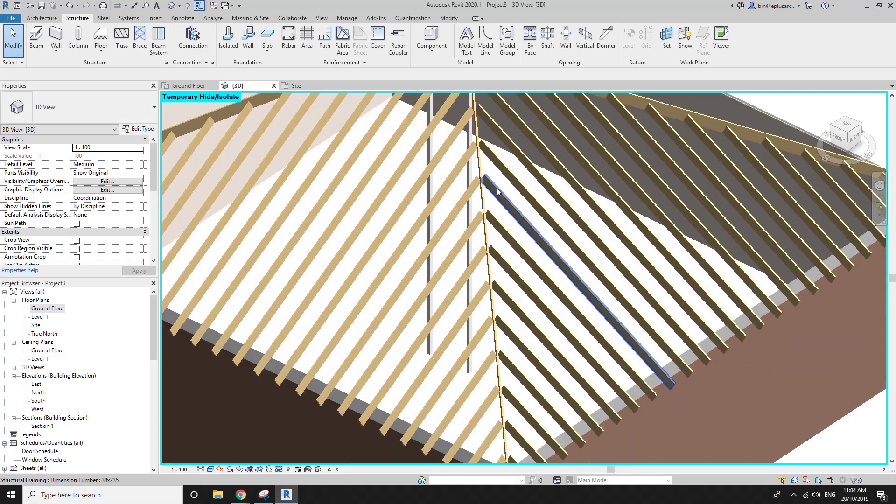
{"action": "scroll", "coordinate": [487, 177], "scroll_direction": "up", "scroll_amount": 2}
{"action": "scroll", "coordinate": [486, 177], "scroll_direction": "up", "scroll_amount": 1}
{"action": "scroll", "coordinate": [483, 233], "scroll_direction": "down", "scroll_amount": 2}
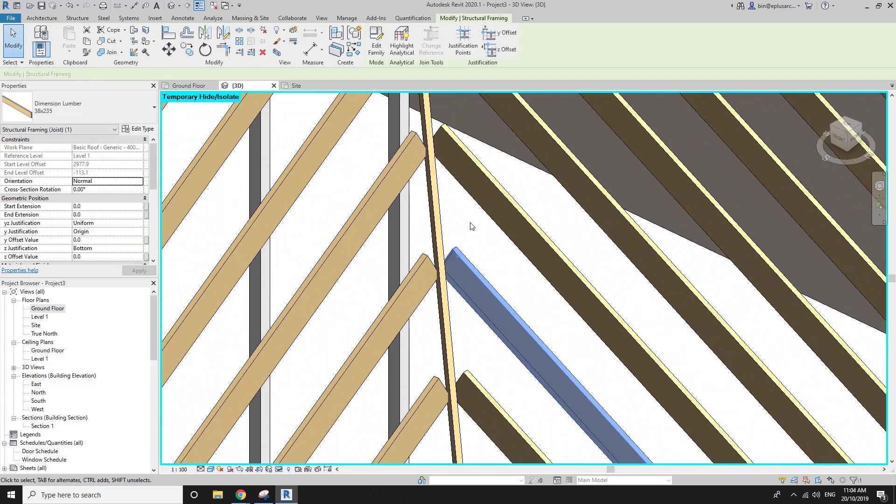
{"action": "mouse_move", "coordinate": [482, 234]}
{"action": "middle_mouse_down", "text": "shift"}
{"action": "mouse_move", "coordinate": [467, 244]}
{"action": "mouse_move", "coordinate": [614, 366]}
{"action": "middle_mouse_up", "text": "shift"}
{"action": "scroll", "coordinate": [443, 208], "scroll_direction": "up", "scroll_amount": 2}
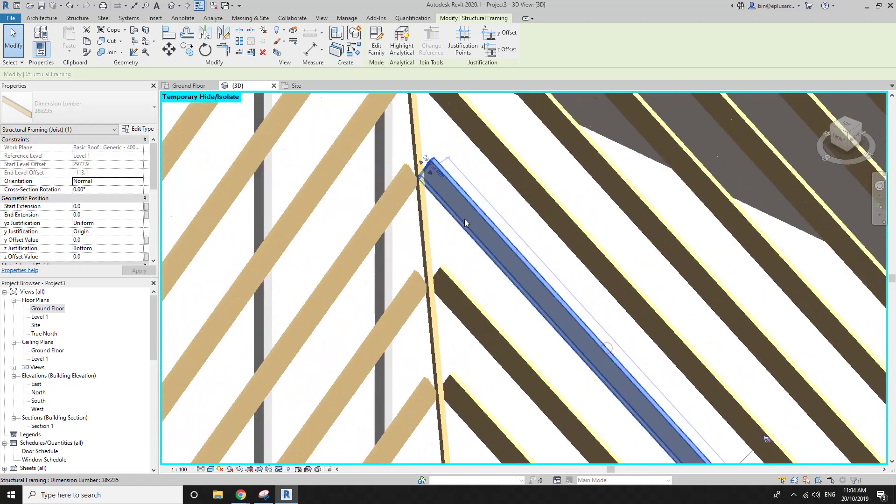
{"action": "scroll", "coordinate": [427, 203], "scroll_direction": "up", "scroll_amount": 1}
{"action": "scroll", "coordinate": [425, 200], "scroll_direction": "up", "scroll_amount": 2}
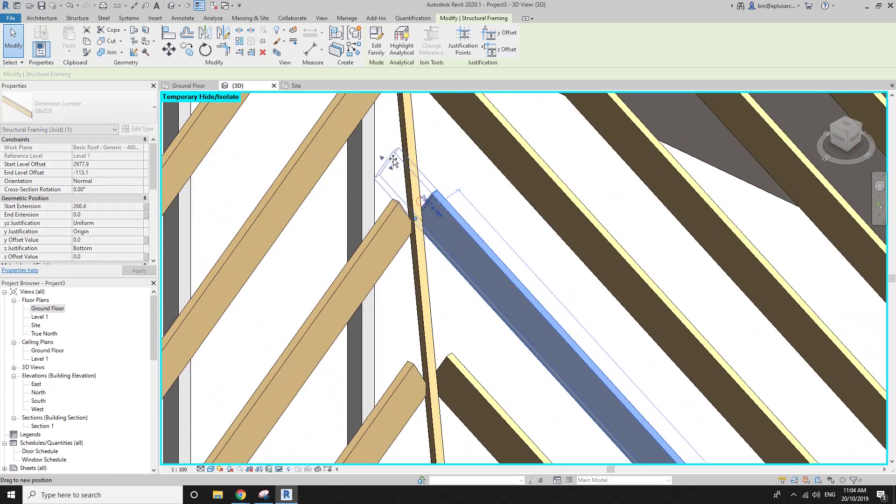
{"action": "left_click_drag", "start_coordinate": [425, 200], "coordinate": [383, 161]}
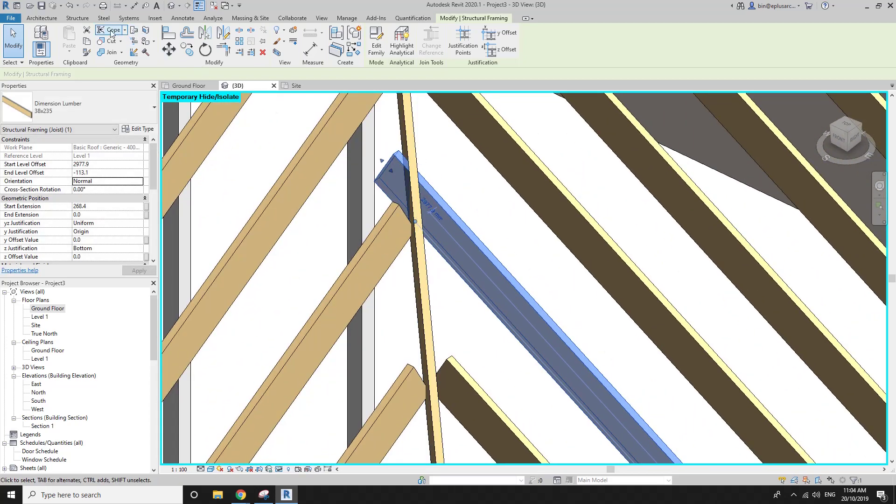
{"action": "key", "text": "Escape"}
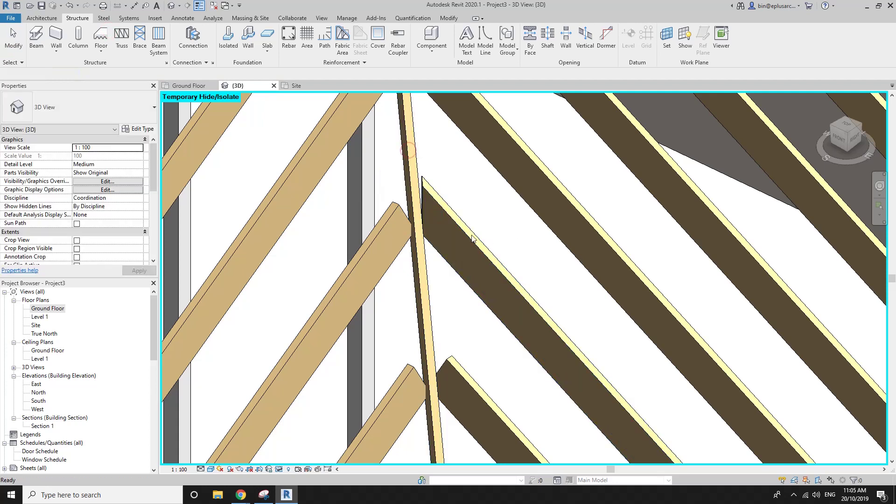
Inspect the adjacent joist, then orbit out to view the whole roof.
{"action": "left_click", "coordinate": [452, 223]}
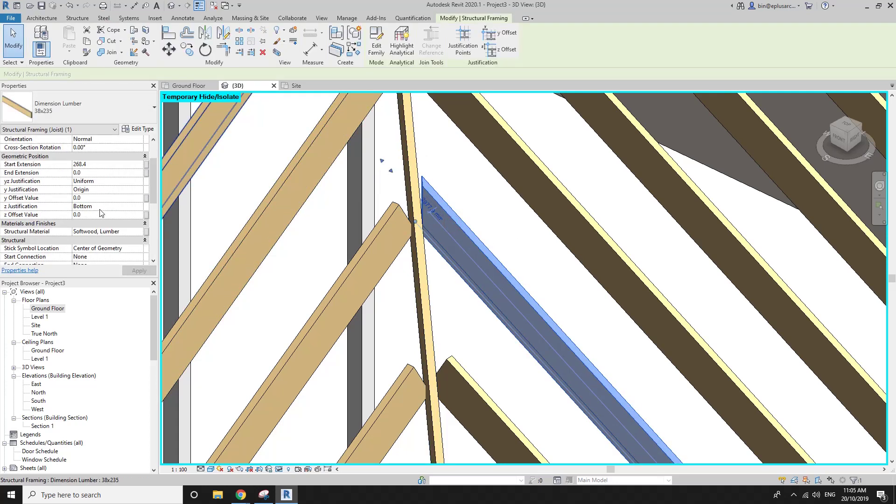
{"action": "scroll", "coordinate": [101, 213], "scroll_direction": "down", "scroll_amount": 2}
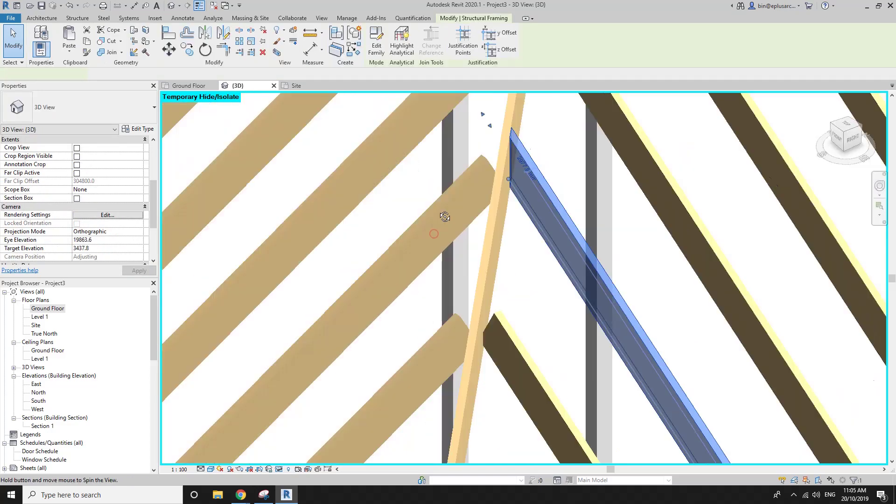
{"action": "middle_click_drag", "start_coordinate": [490, 183], "coordinate": [640, 167], "text": "shift"}
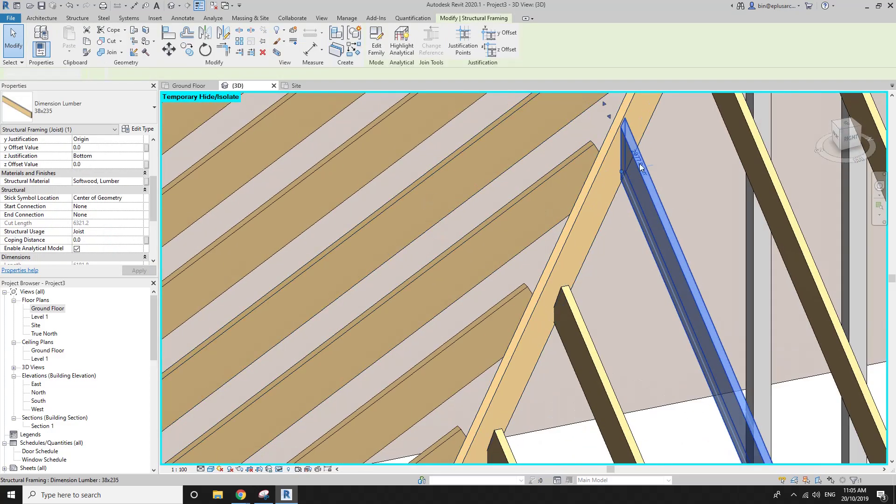
{"action": "key", "text": "Escape"}
{"action": "mouse_move", "coordinate": [622, 225]}
{"action": "middle_mouse_down", "text": "shift"}
{"action": "mouse_move", "coordinate": [607, 212]}
{"action": "mouse_move", "coordinate": [681, 286]}
{"action": "mouse_move", "coordinate": [601, 339]}
{"action": "middle_mouse_up", "text": "shift"}
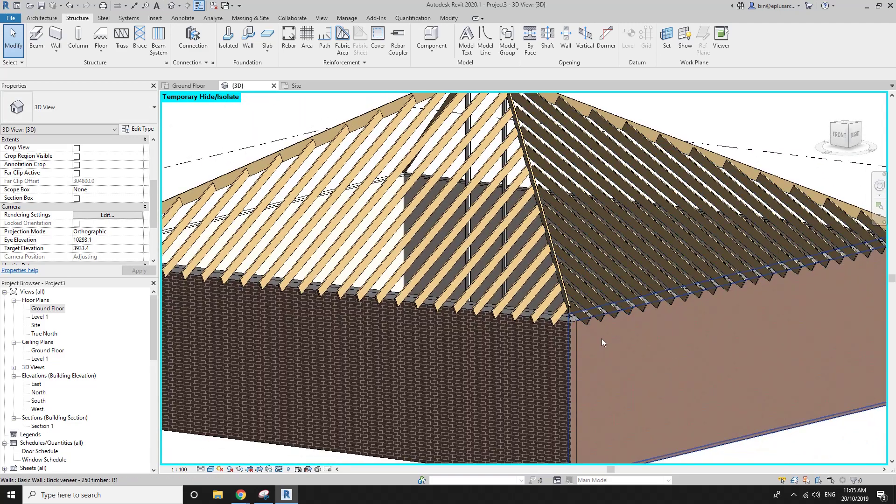
Hide the corner brick wall and select the short joist with 1367.3 cut length.
{"action": "scroll", "coordinate": [586, 330], "scroll_direction": "up", "scroll_amount": 3}
{"action": "scroll", "coordinate": [533, 311], "scroll_direction": "up", "scroll_amount": 2}
{"action": "left_click", "coordinate": [533, 311]}
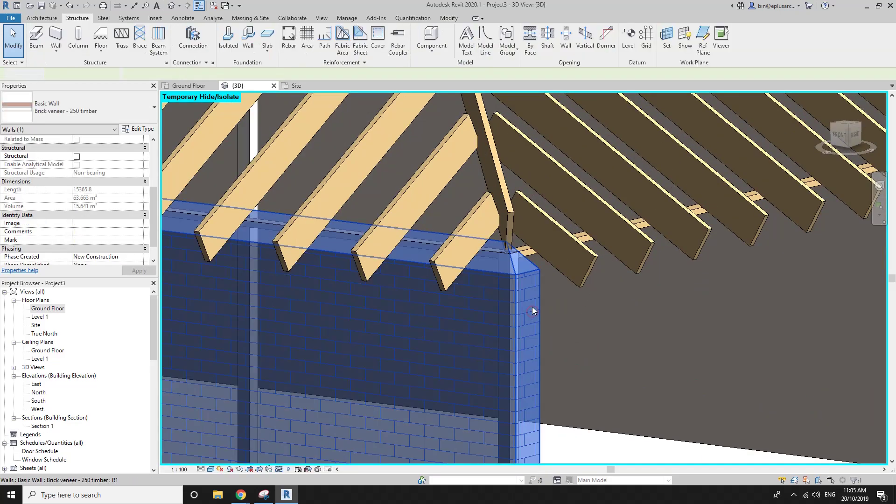
{"action": "key", "text": "h"}
{"action": "key", "text": "h"}
{"action": "left_click", "coordinate": [480, 250]}
{"action": "mouse_move", "coordinate": [480, 250]}
{"action": "middle_mouse_down", "text": "shift"}
{"action": "mouse_move", "coordinate": [458, 260]}
{"action": "mouse_move", "coordinate": [500, 211]}
{"action": "mouse_move", "coordinate": [589, 273]}
{"action": "mouse_move", "coordinate": [581, 267]}
{"action": "mouse_move", "coordinate": [605, 154]}
{"action": "middle_mouse_up", "text": "shift"}
{"action": "left_click", "coordinate": [522, 233]}
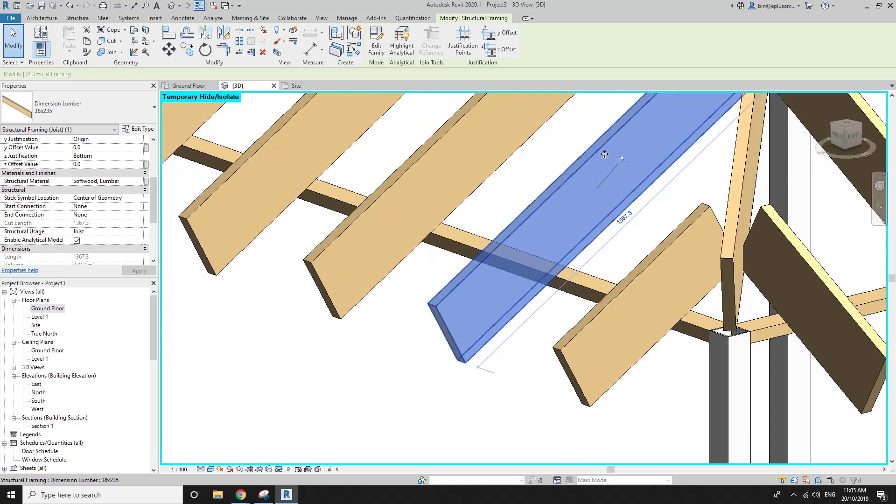
Cut the crossing beam out of the joist, then restore the hidden roof and walls.
{"action": "left_click", "coordinate": [134, 30]}
{"action": "left_click", "coordinate": [514, 262]}
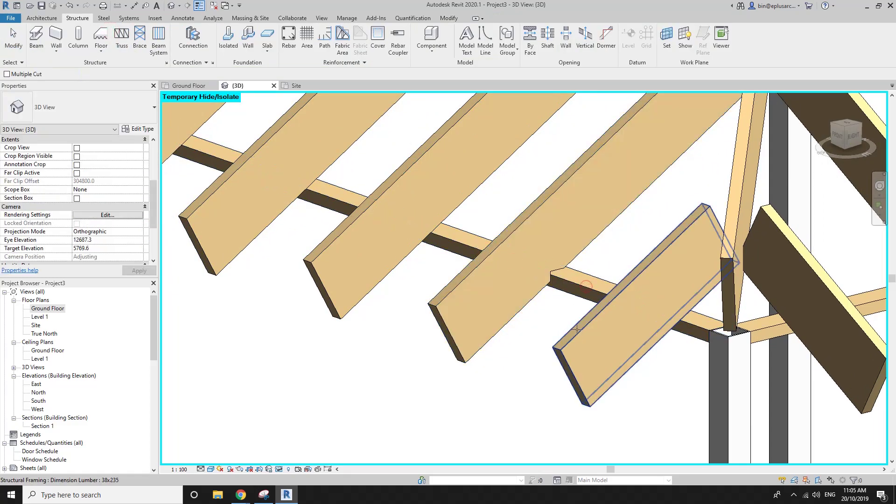
{"action": "scroll", "coordinate": [567, 295], "scroll_direction": "down", "scroll_amount": 2}
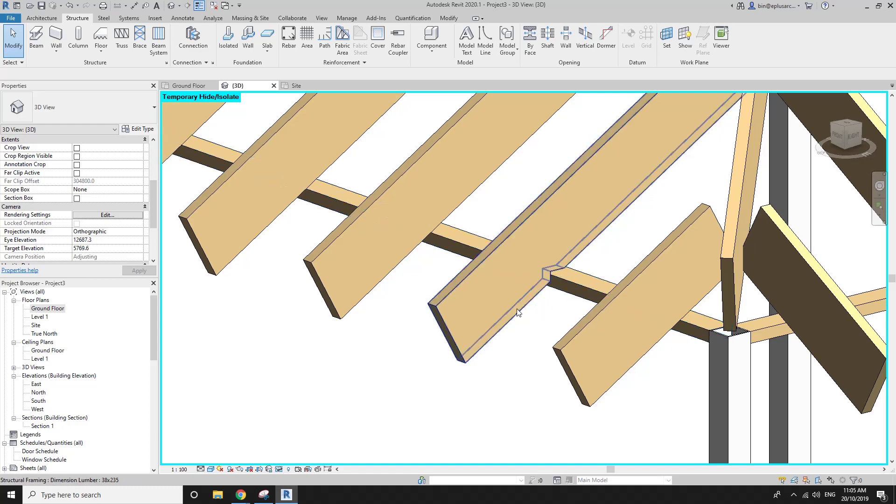
{"action": "scroll", "coordinate": [572, 308], "scroll_direction": "down", "scroll_amount": 3}
{"action": "scroll", "coordinate": [574, 317], "scroll_direction": "down", "scroll_amount": 1}
{"action": "scroll", "coordinate": [577, 326], "scroll_direction": "down", "scroll_amount": 2}
{"action": "mouse_move", "coordinate": [578, 326]}
{"action": "middle_mouse_down", "text": "shift"}
{"action": "mouse_move", "coordinate": [552, 330]}
{"action": "mouse_move", "coordinate": [583, 341]}
{"action": "middle_mouse_up", "text": "shift"}
{"action": "key", "text": "h"}
{"action": "key", "text": "r"}
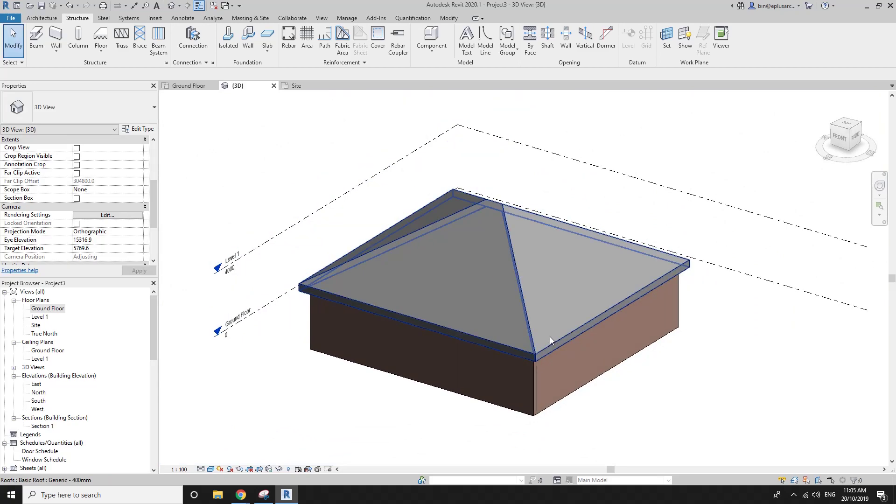